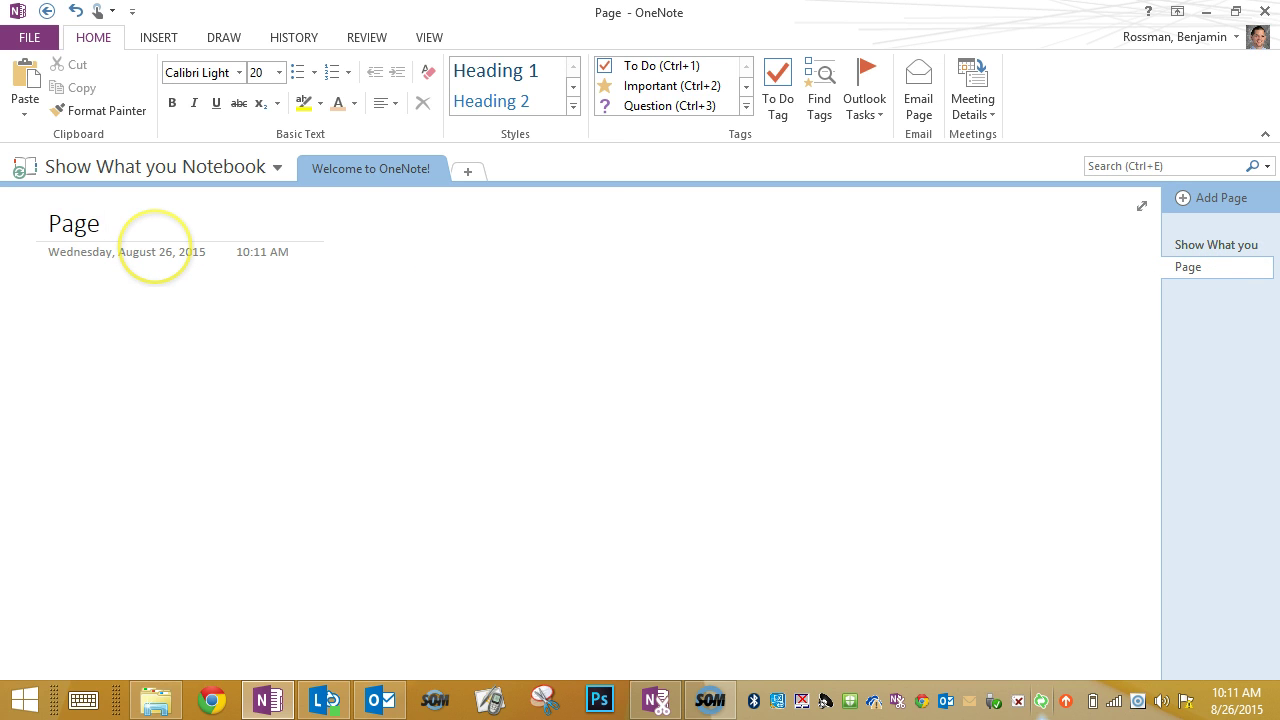
- Title the new page "Page 2" and switch back and forth between it and the "Show What you Know!" page
{"action": "type", "text": "Page 2"}
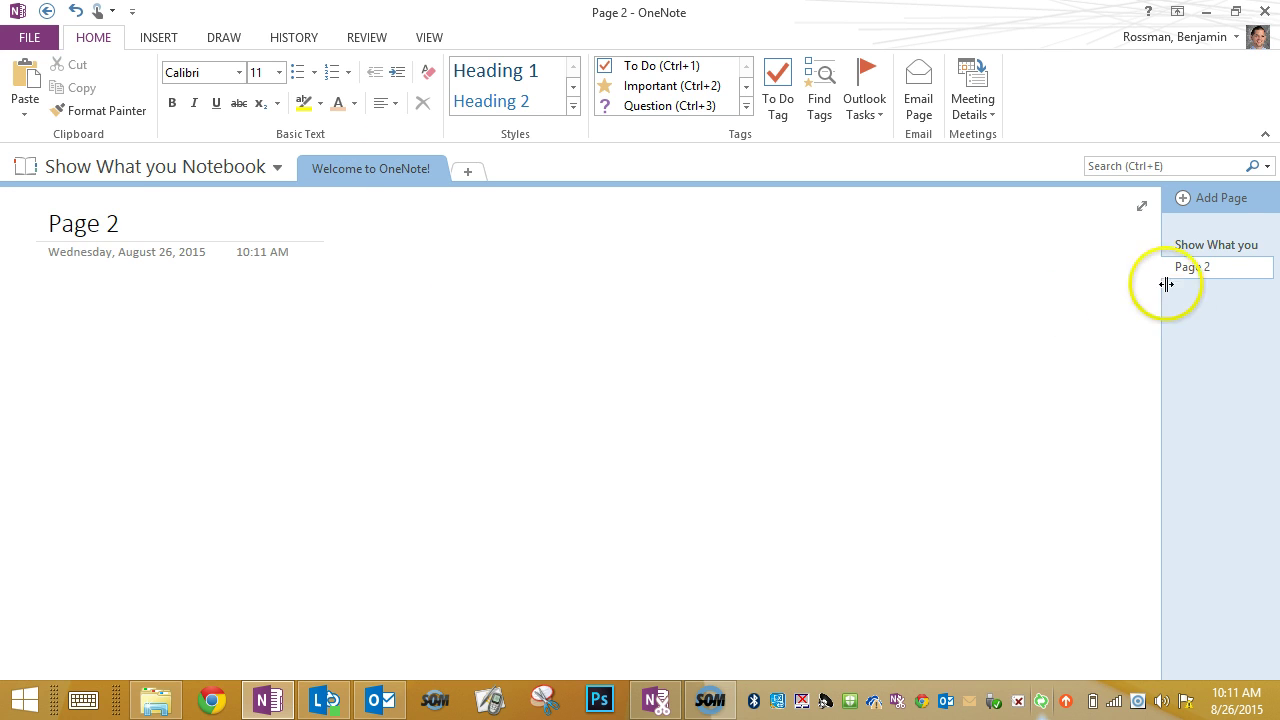
{"action": "left_click", "coordinate": [1217, 246]}
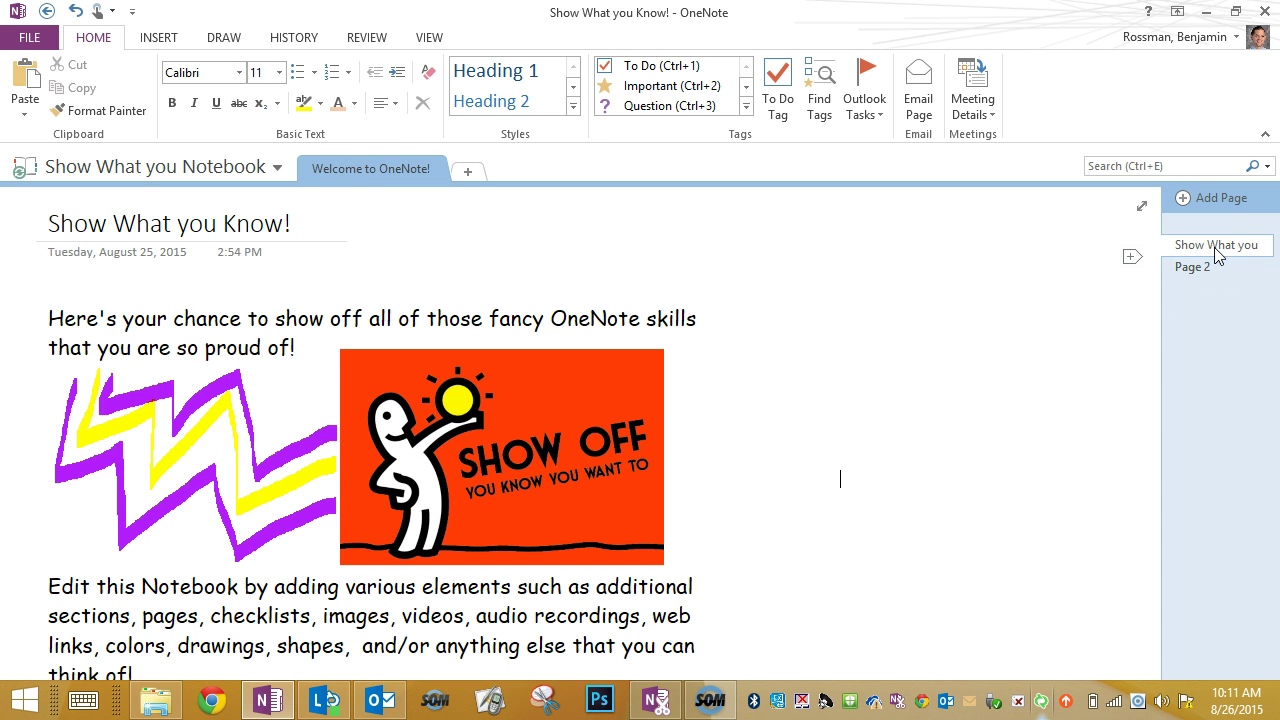
{"action": "left_click", "coordinate": [1197, 276]}
{"action": "left_click", "coordinate": [1197, 272]}
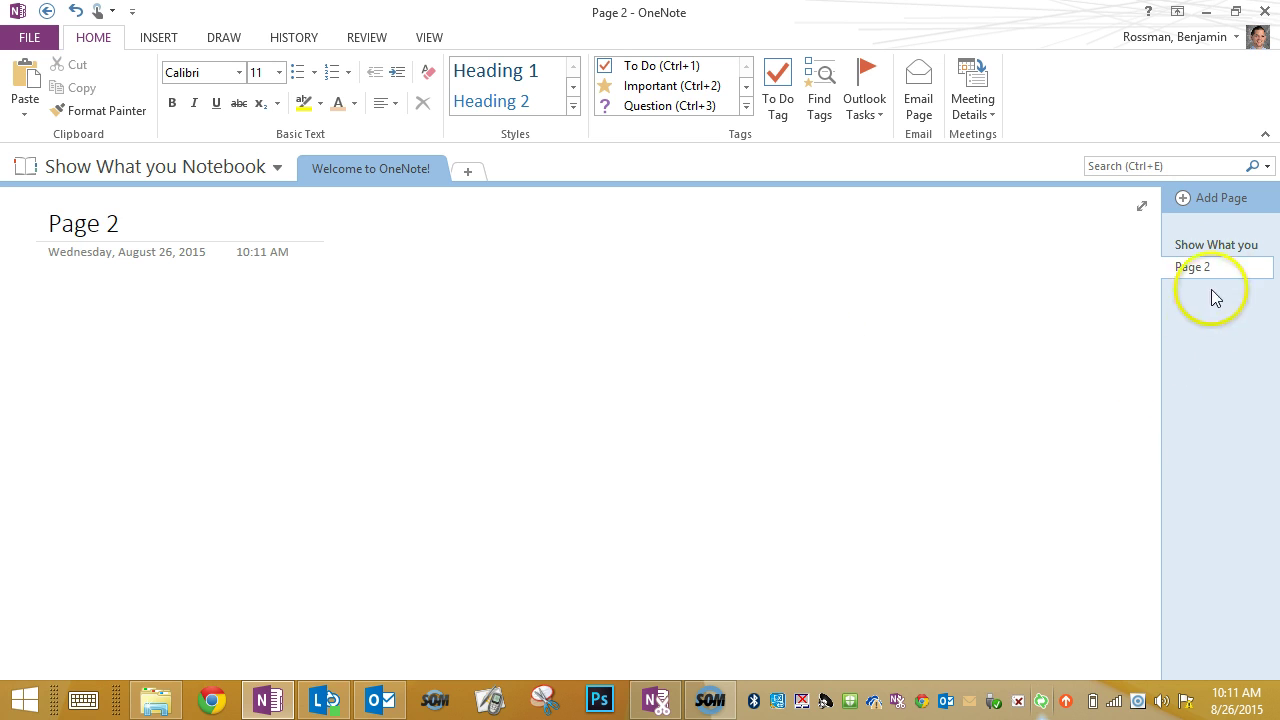
{"action": "left_click", "coordinate": [1215, 244]}
{"action": "left_click", "coordinate": [1186, 274]}
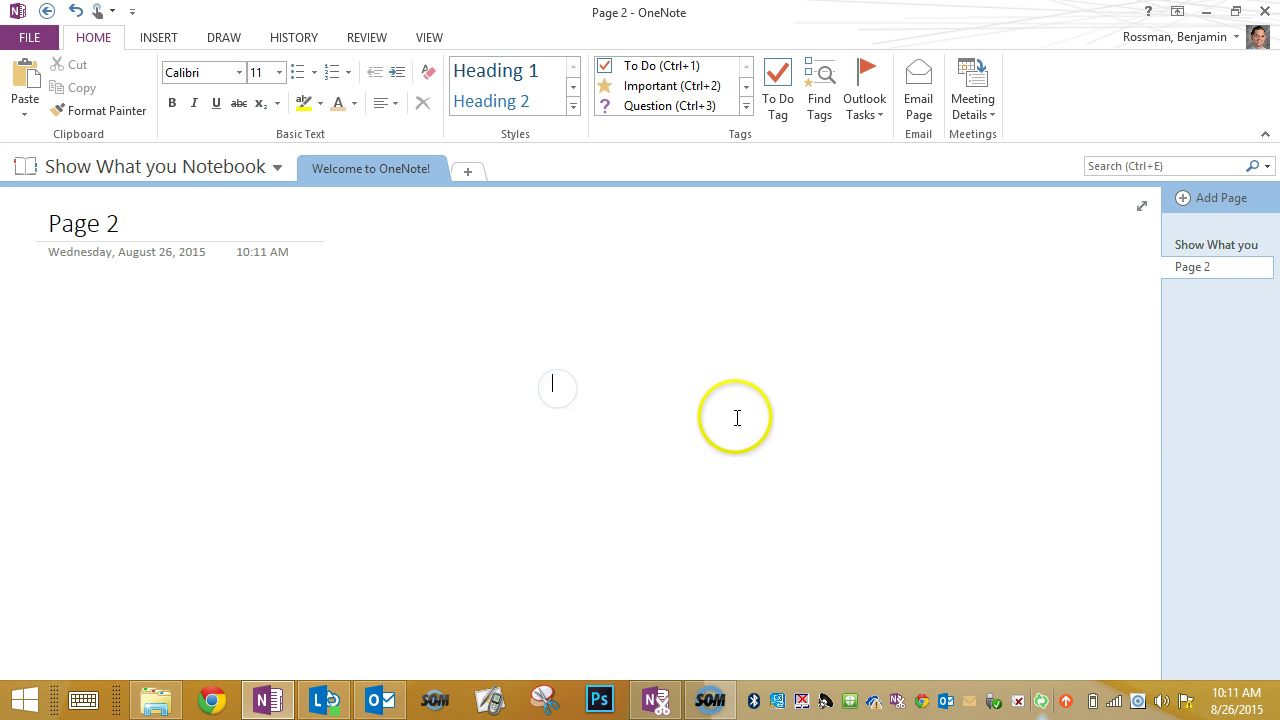
- Add a text note reading "words" on Page 2 and move it around, leaving it in the upper middle of the page
{"action": "type", "text": "words"}
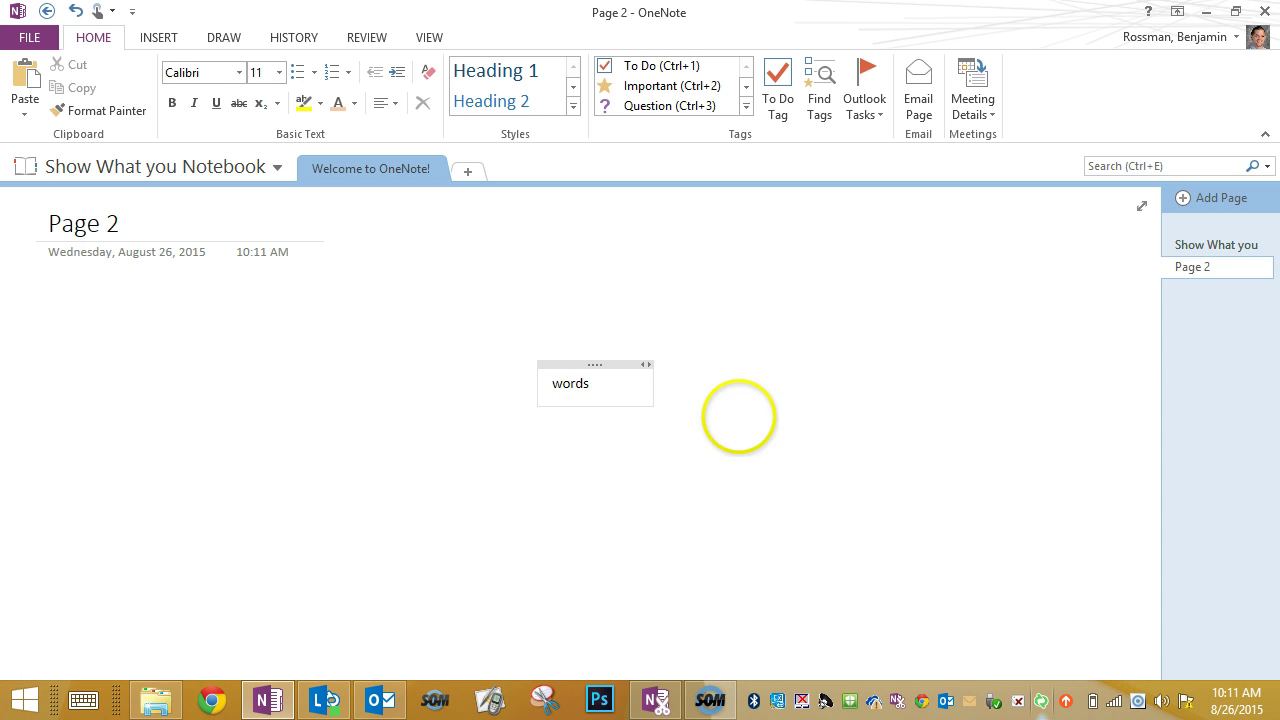
{"action": "left_click", "coordinate": [674, 523]}
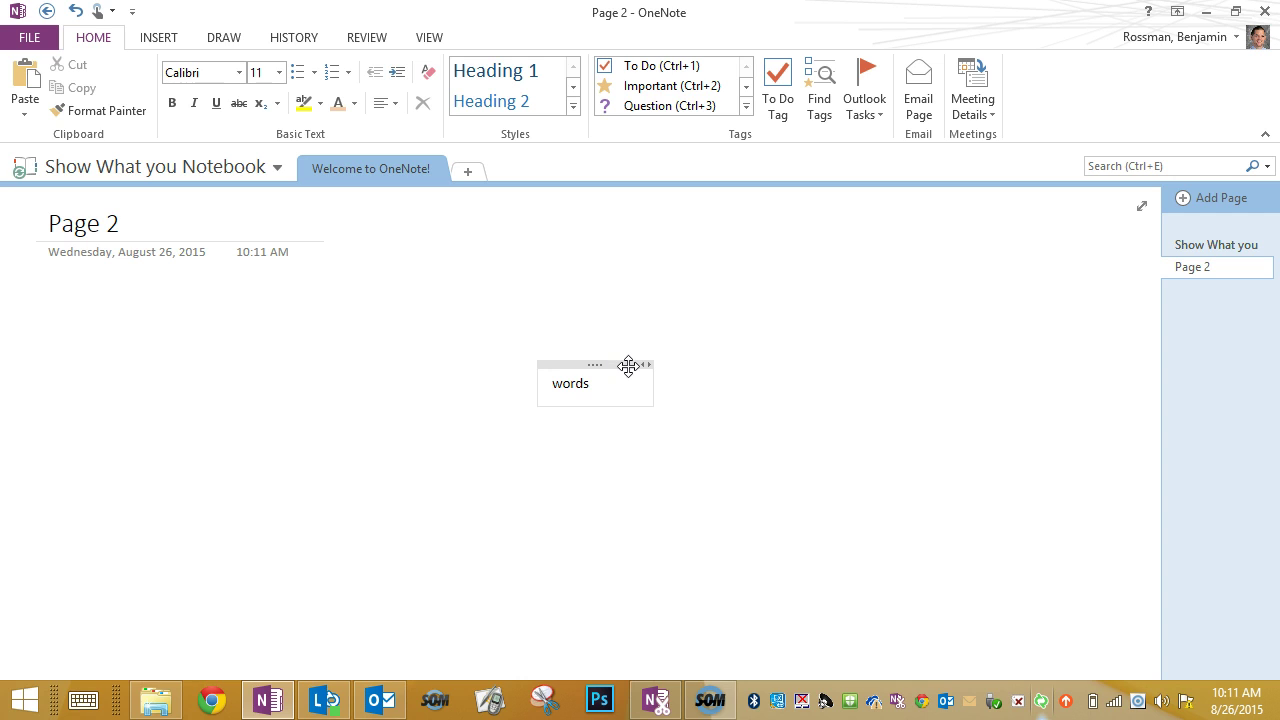
{"action": "left_click_drag", "start_coordinate": [627, 365], "coordinate": [266, 353]}
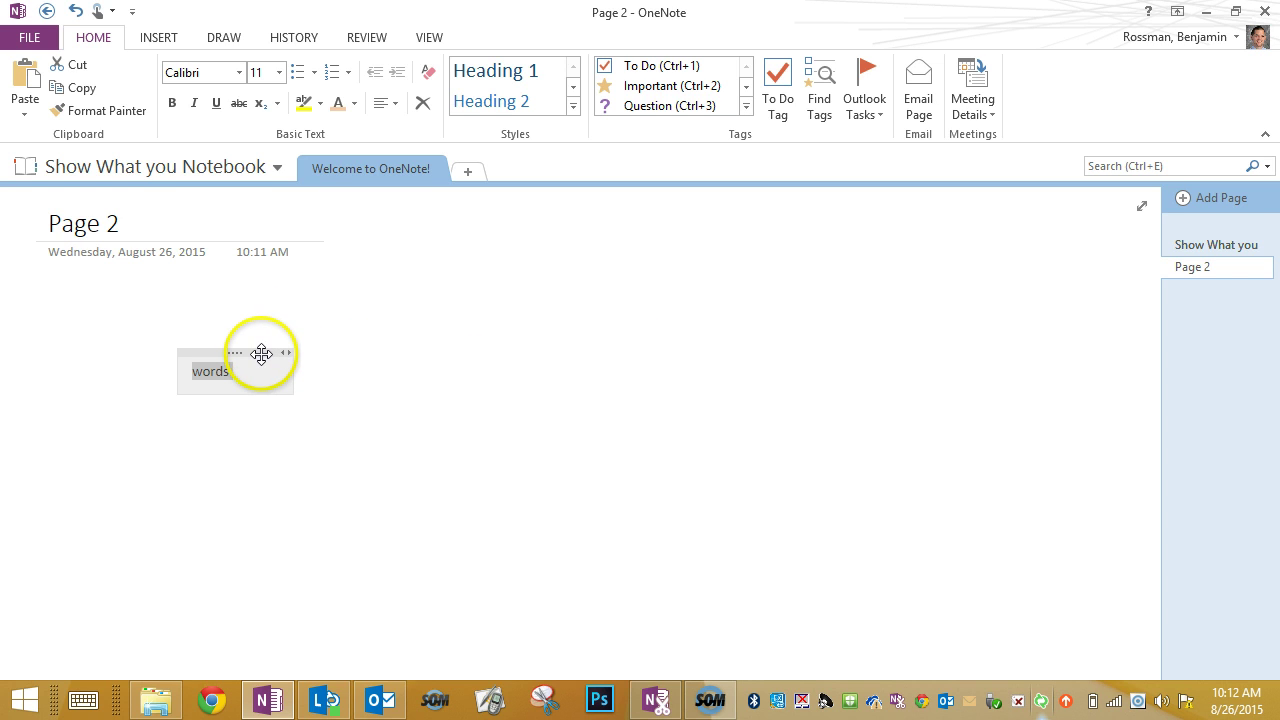
{"action": "left_click_drag", "start_coordinate": [256, 352], "coordinate": [717, 297]}
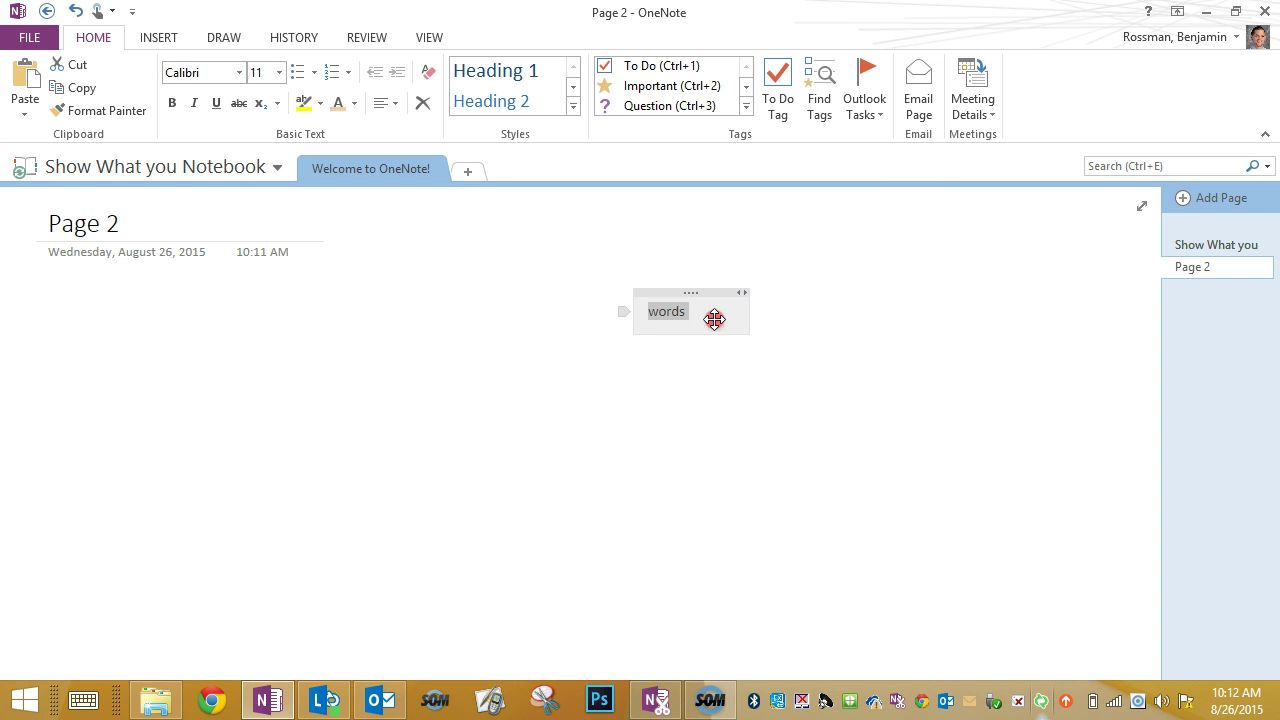
{"action": "right_click", "coordinate": [716, 320]}
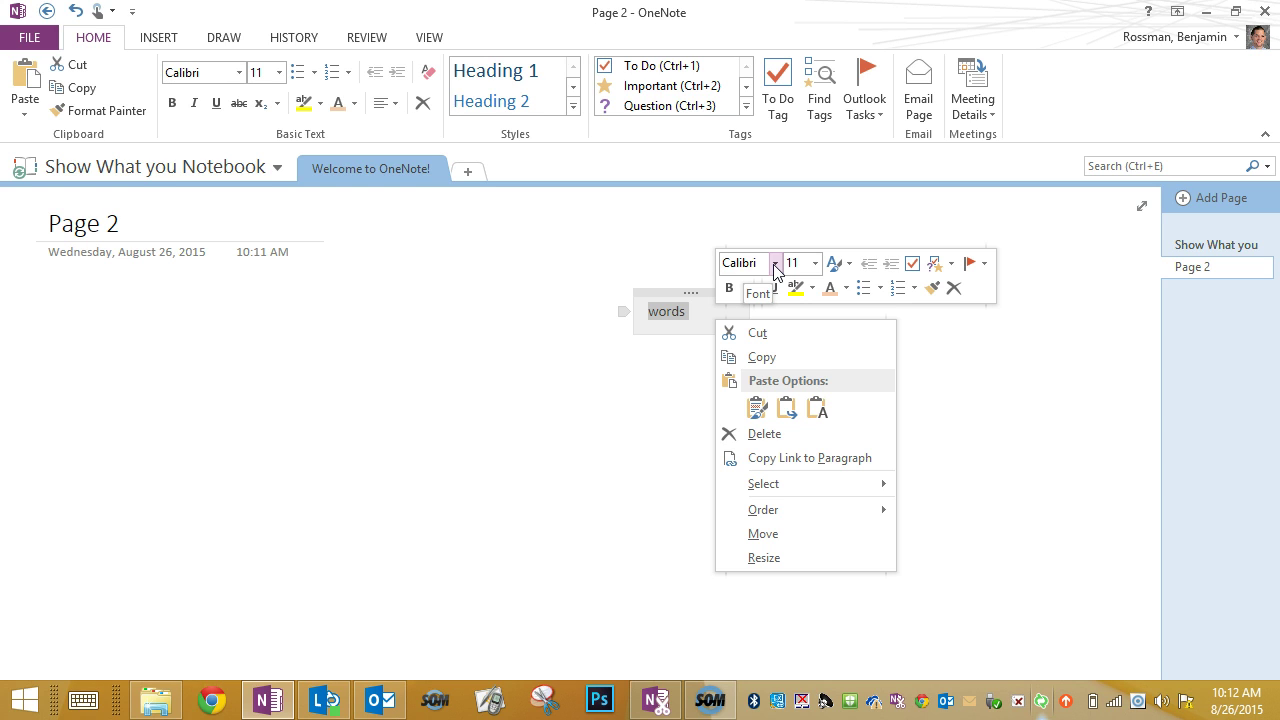
{"action": "left_click", "coordinate": [670, 391]}
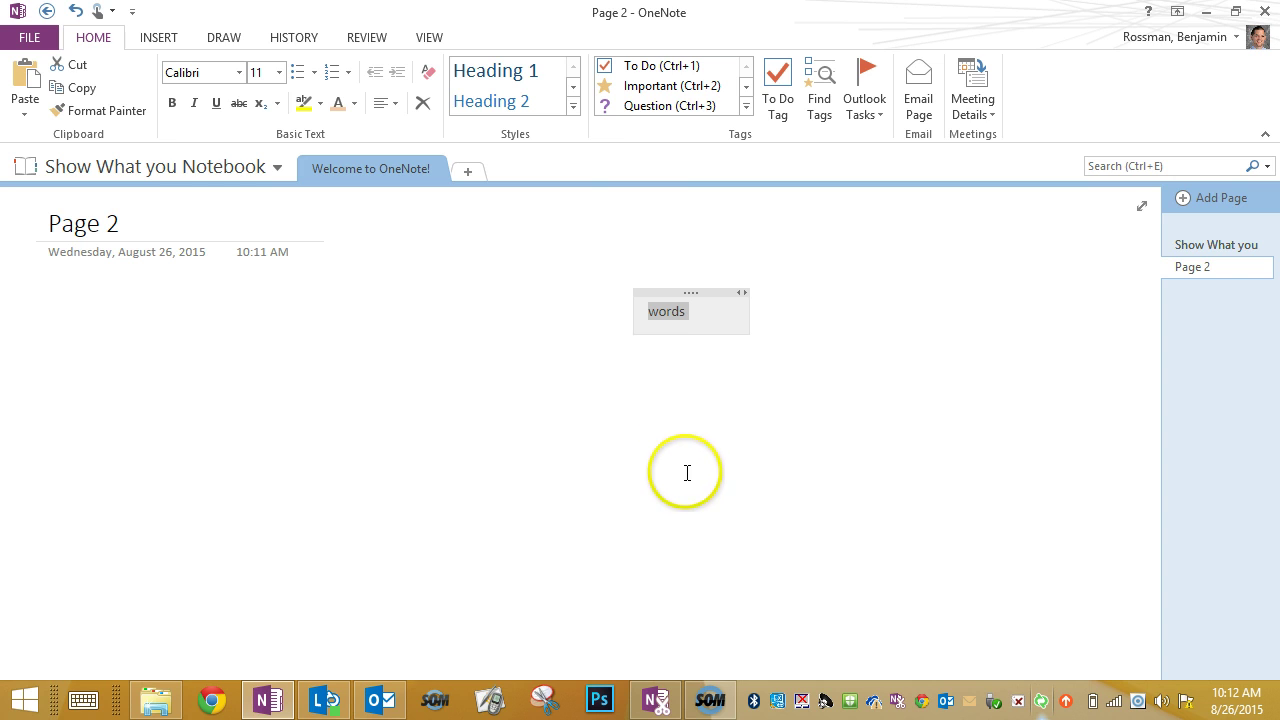
- Set the insertion point in the blank area below the "words" note and search Bing online pictures for "dog"
{"action": "left_click", "coordinate": [376, 390]}
{"action": "right_click", "coordinate": [376, 390]}
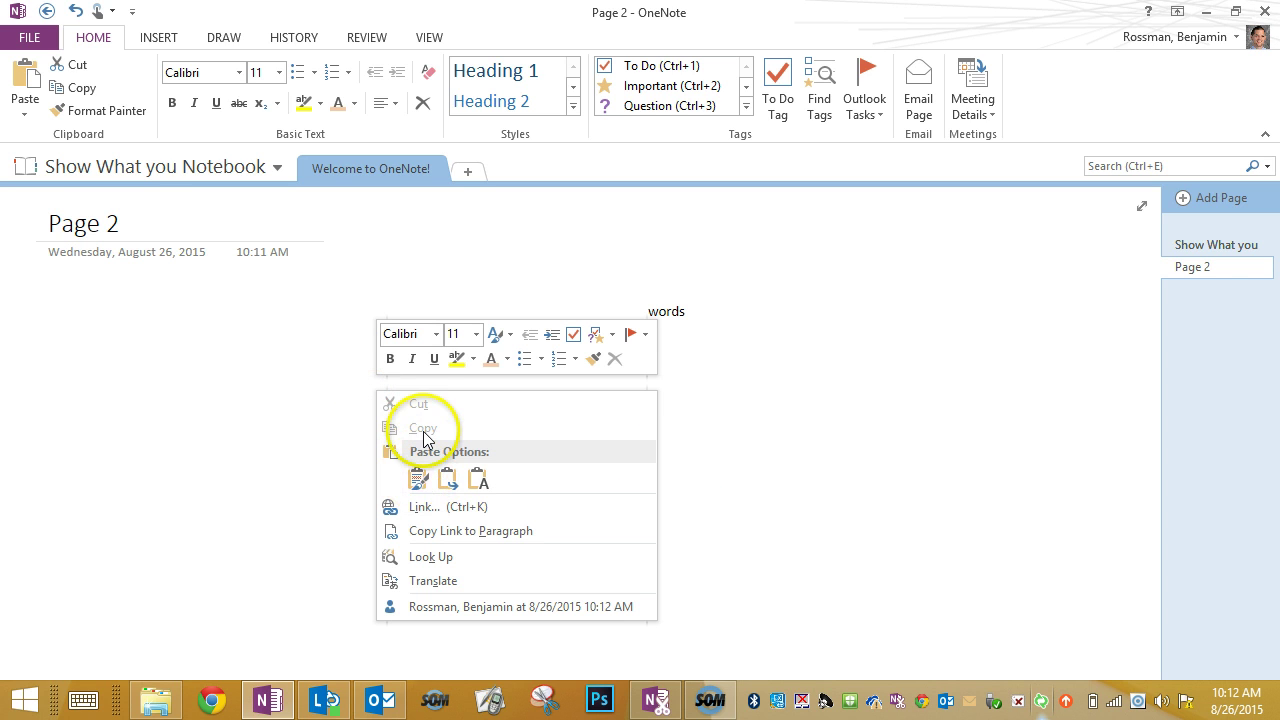
{"action": "left_click", "coordinate": [172, 507]}
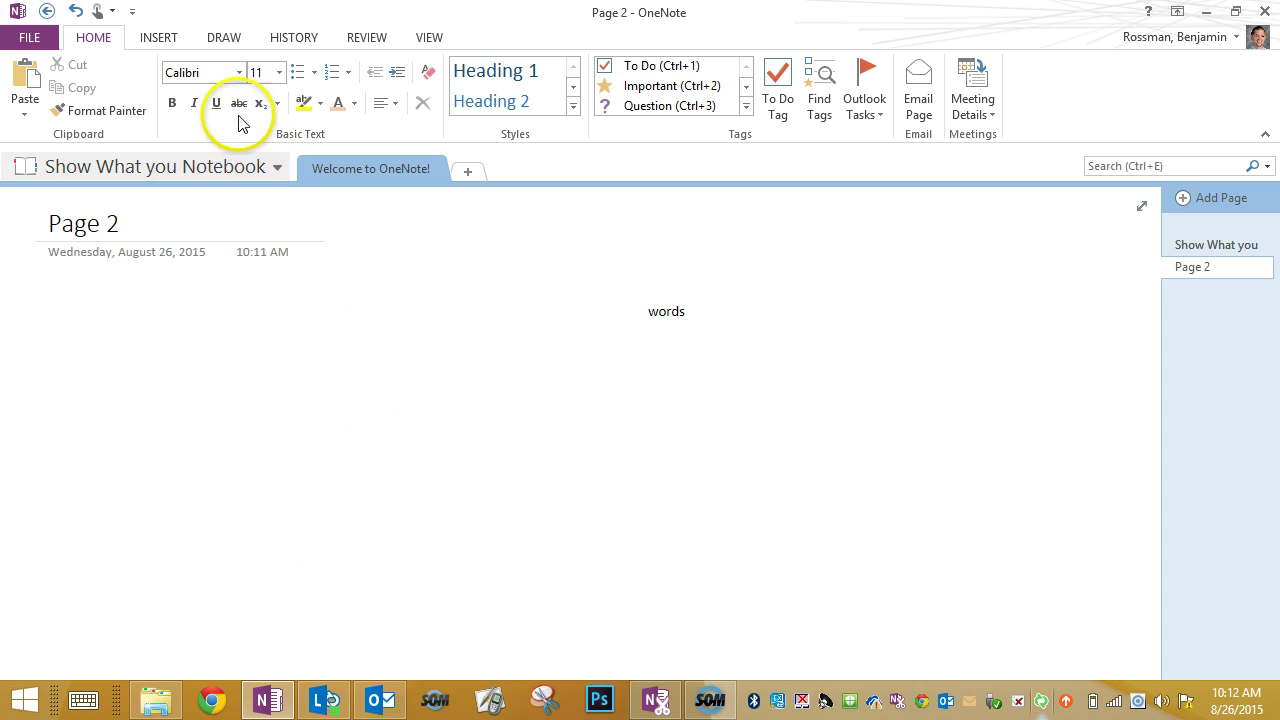
{"action": "left_click", "coordinate": [158, 40]}
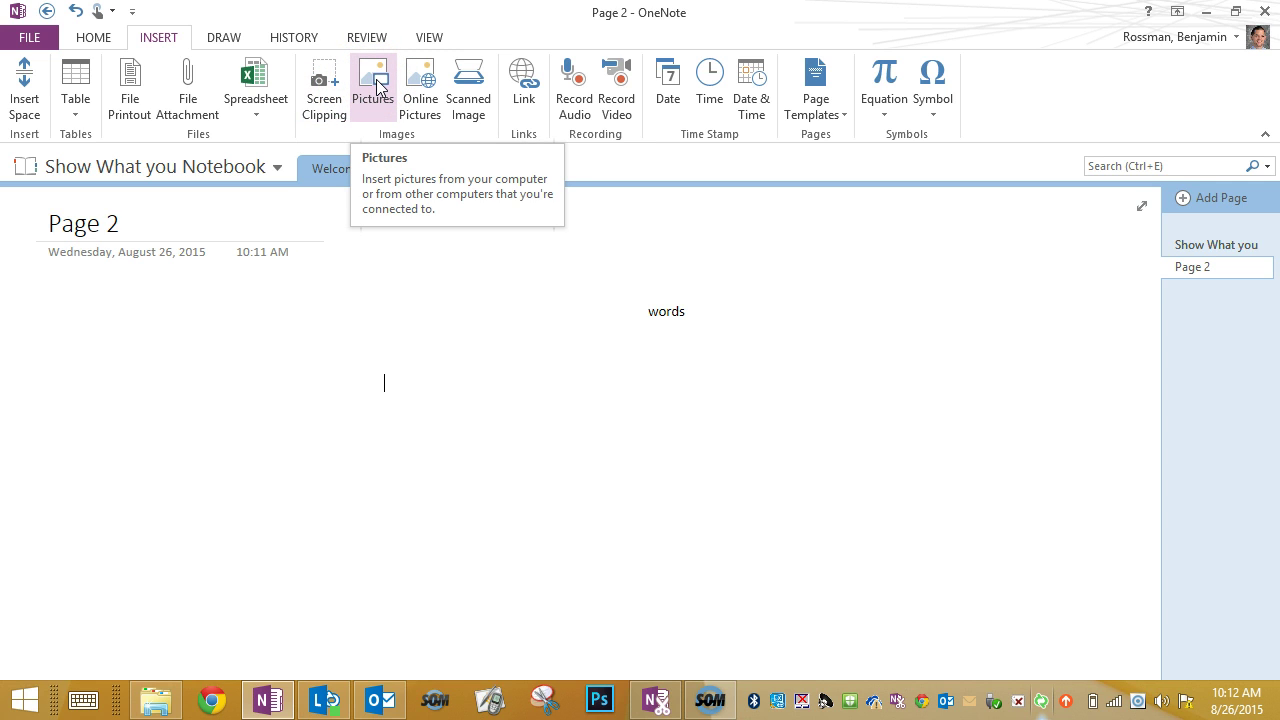
{"action": "left_click", "coordinate": [426, 98]}
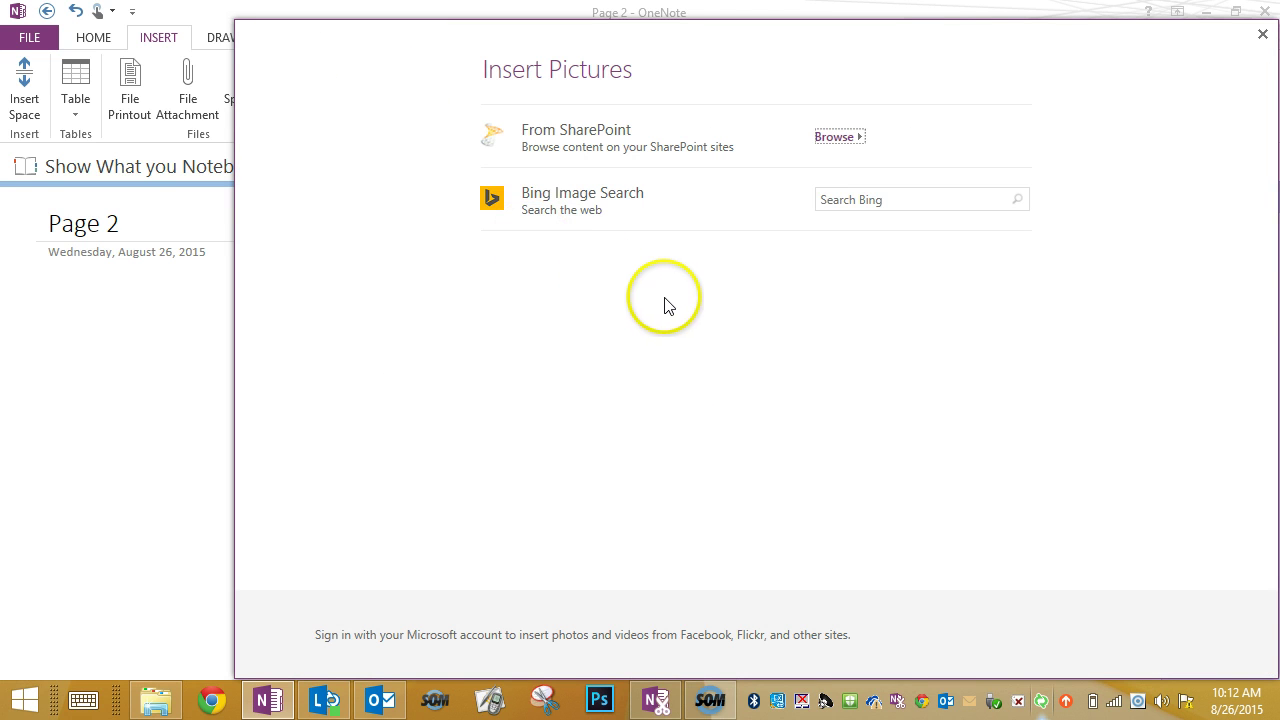
{"action": "left_click", "coordinate": [879, 200]}
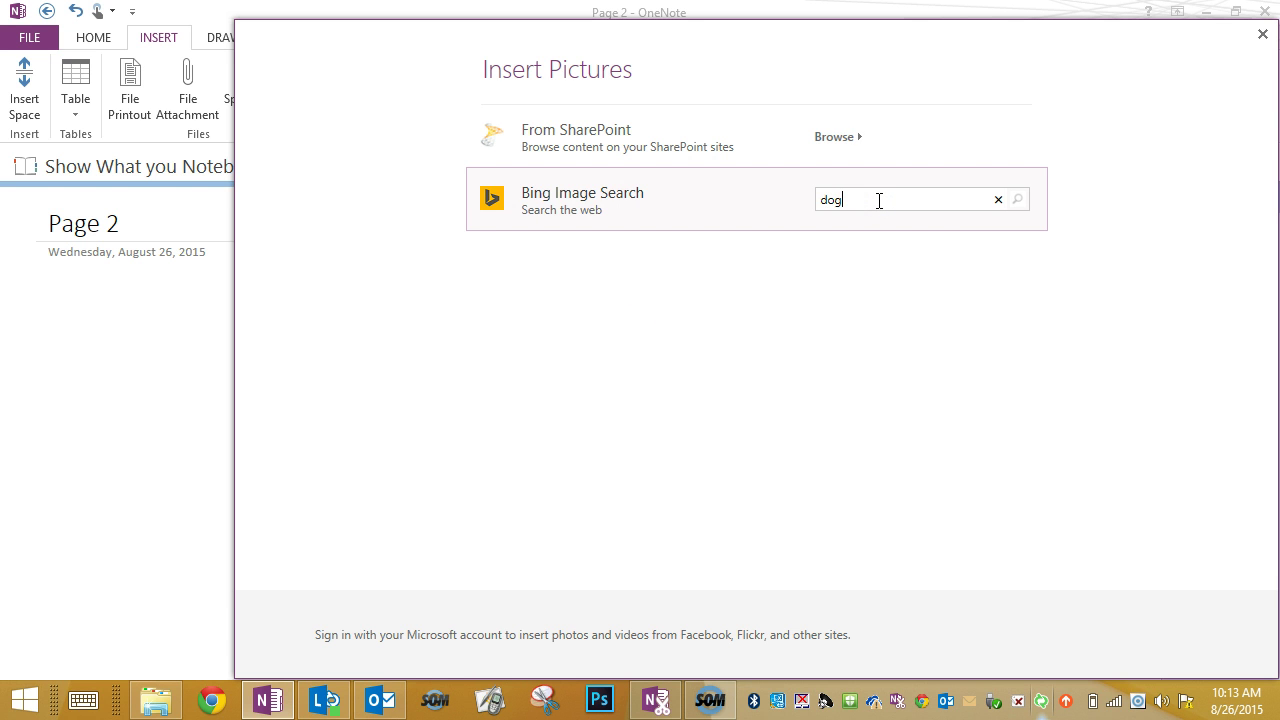
{"action": "key", "text": "Return"}
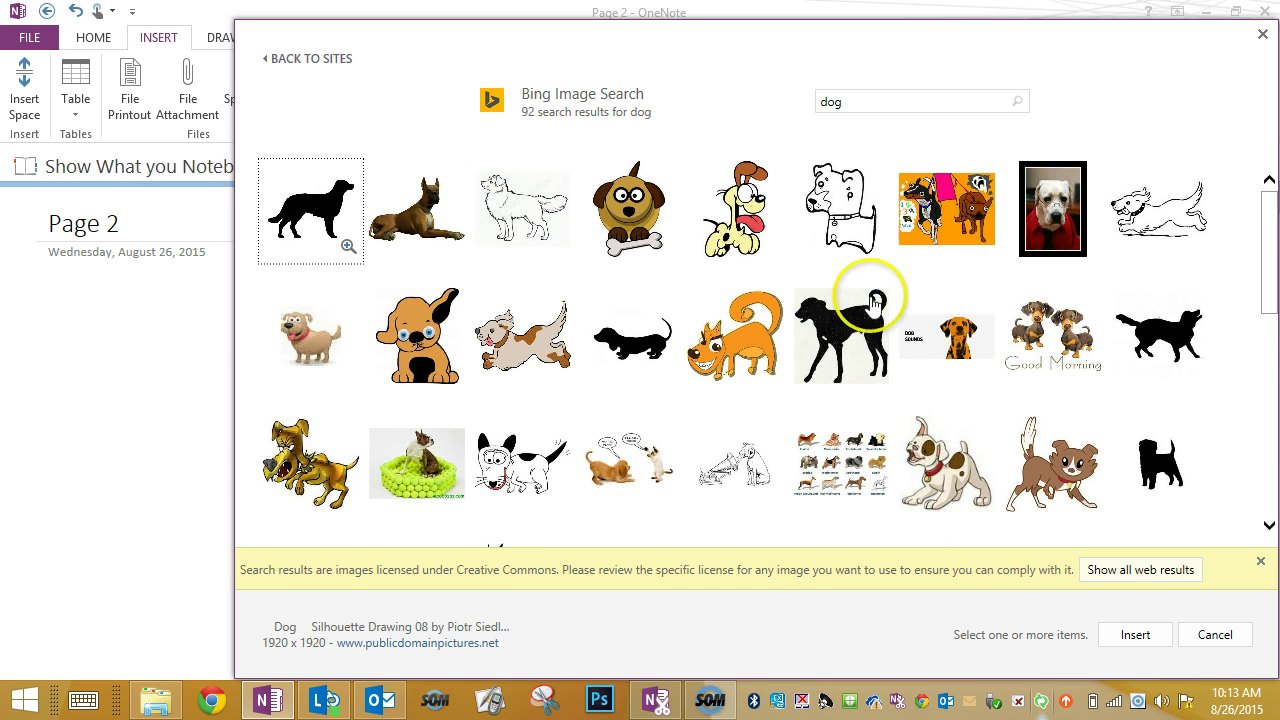
- Expand the image search to all web results and insert the golden retriever head picture with its tongue out
{"action": "scroll", "coordinate": [872, 320], "scroll_direction": "down", "scroll_amount": 8}
{"action": "scroll", "coordinate": [909, 349], "scroll_direction": "down", "scroll_amount": 3}
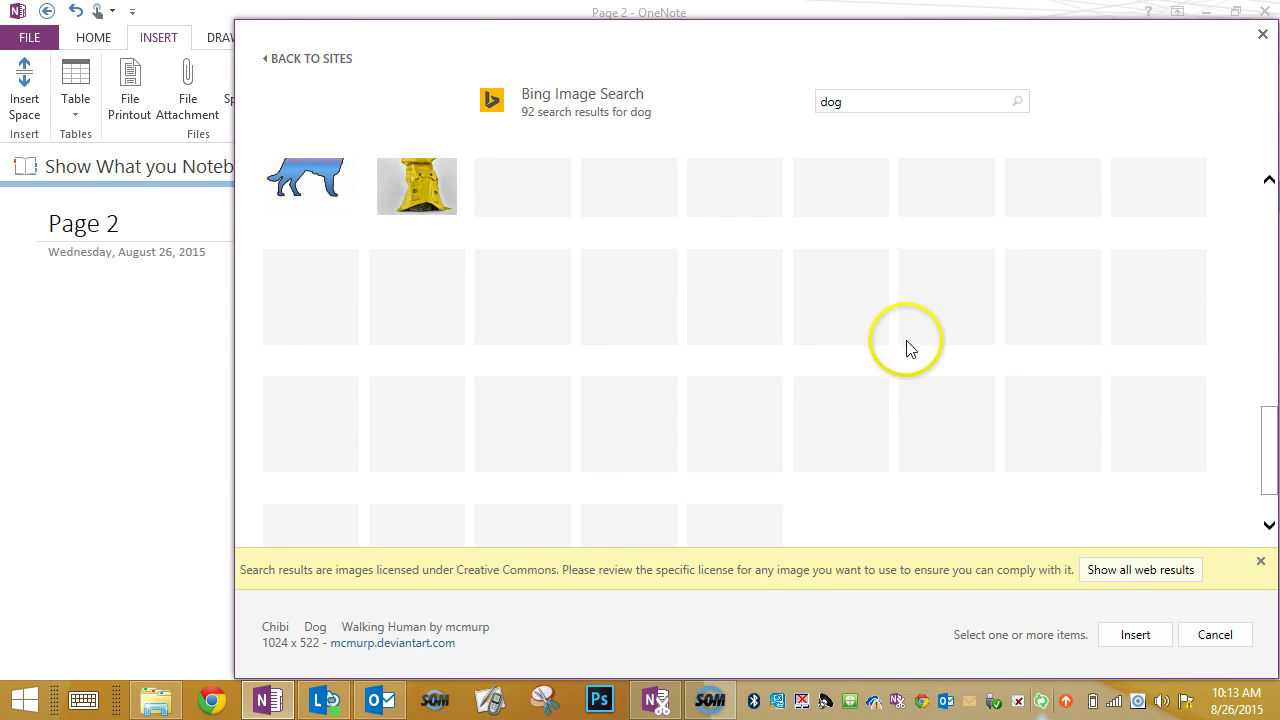
{"action": "scroll", "coordinate": [949, 371], "scroll_direction": "up", "scroll_amount": 6}
{"action": "left_click", "coordinate": [1146, 572]}
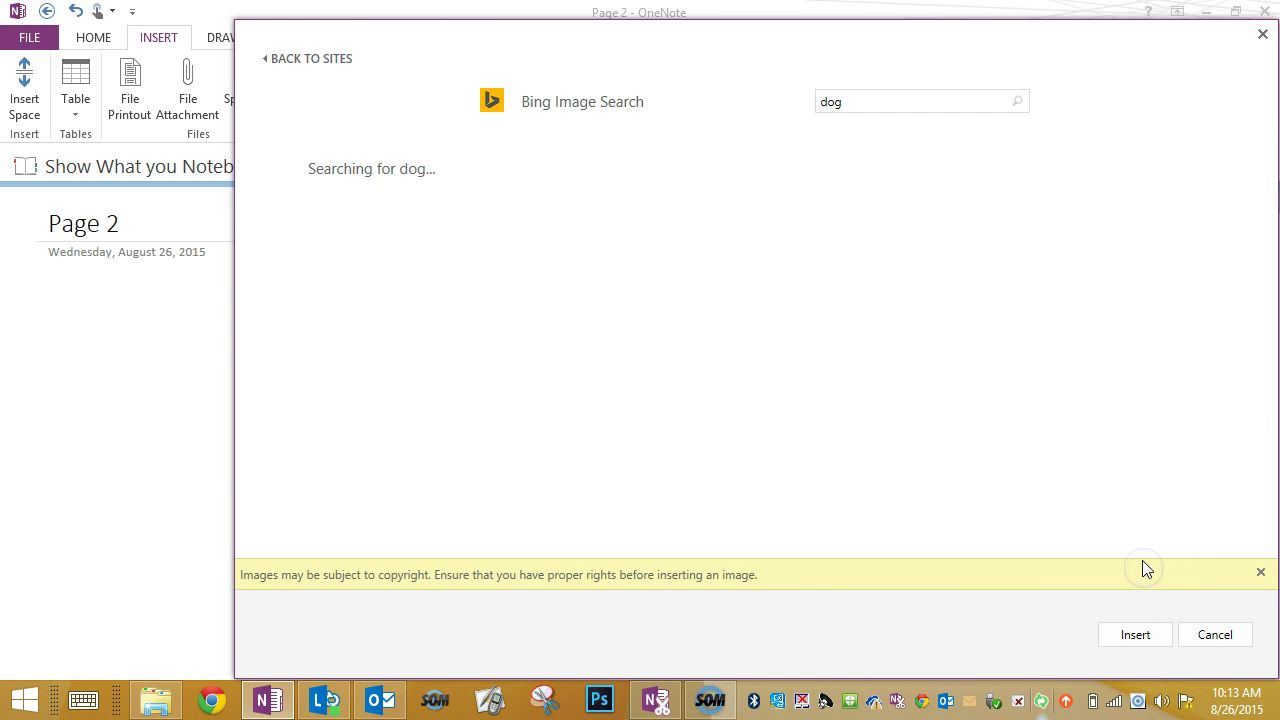
{"action": "scroll", "coordinate": [1012, 460], "scroll_direction": "down", "scroll_amount": 6}
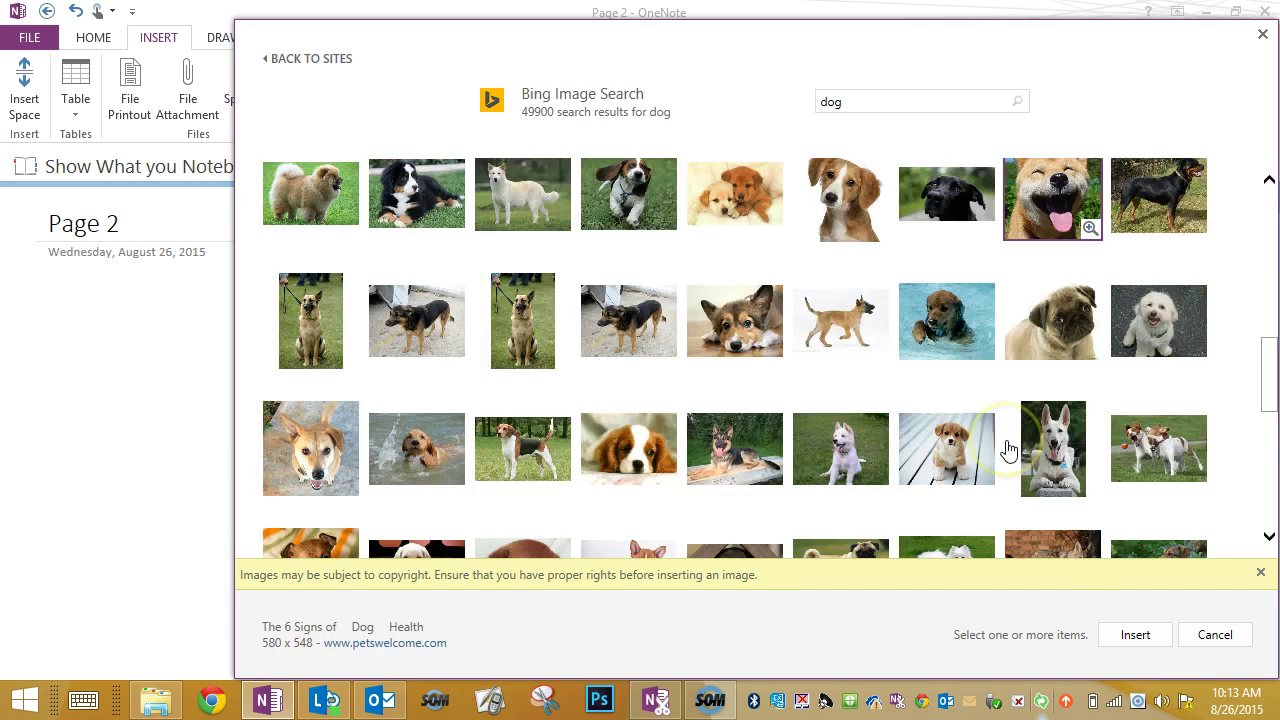
{"action": "scroll", "coordinate": [1012, 440], "scroll_direction": "down", "scroll_amount": 2}
{"action": "scroll", "coordinate": [1006, 425], "scroll_direction": "up", "scroll_amount": 3}
{"action": "scroll", "coordinate": [876, 184], "scroll_direction": "up", "scroll_amount": 1}
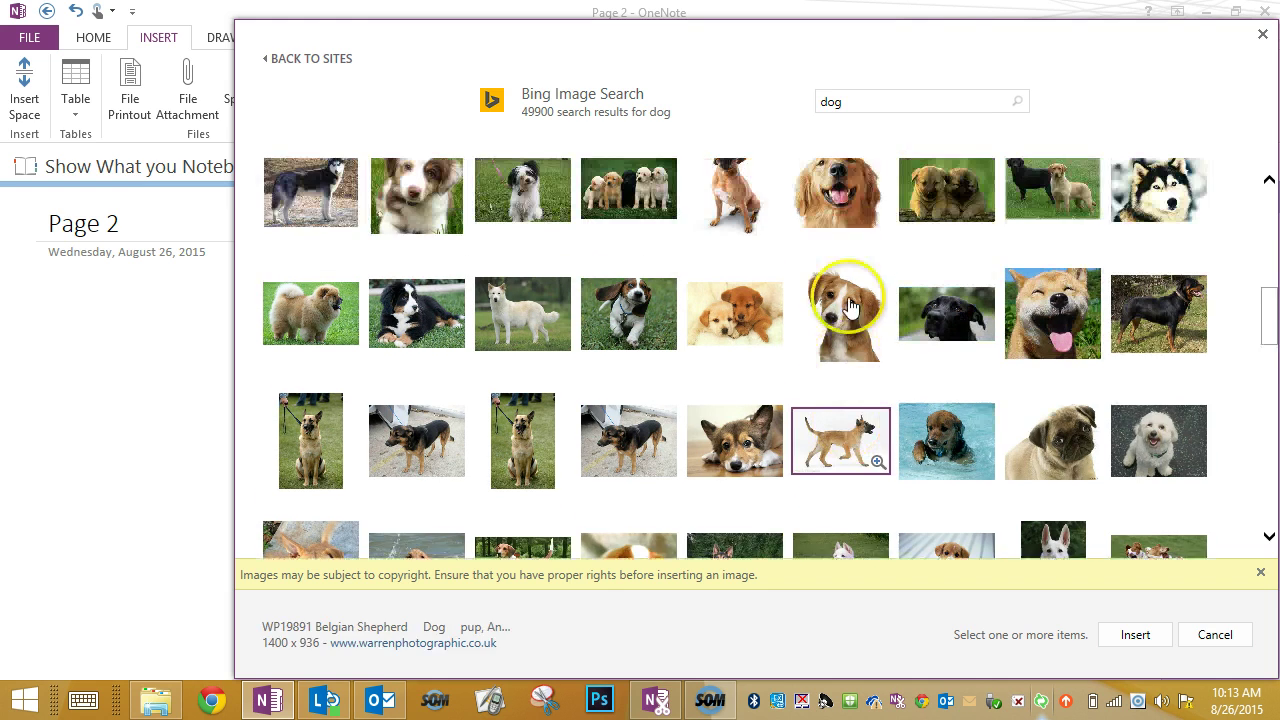
{"action": "left_click", "coordinate": [860, 99]}
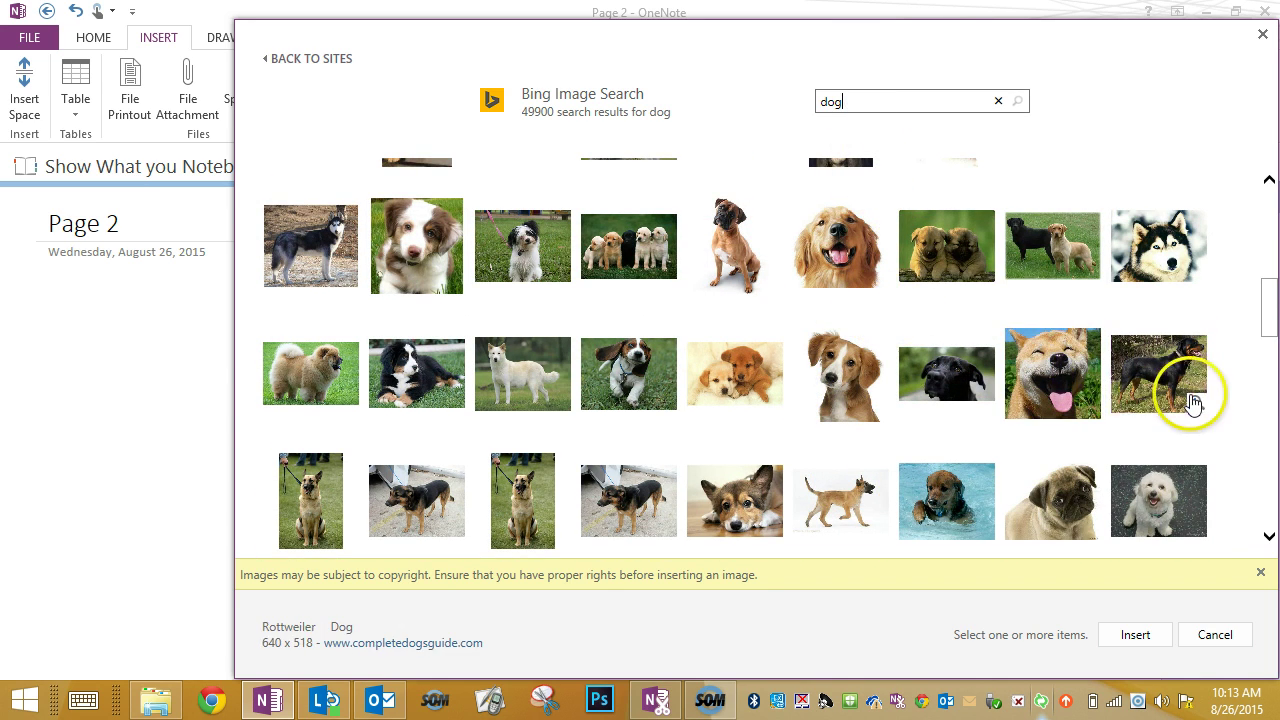
{"action": "left_click", "coordinate": [840, 250]}
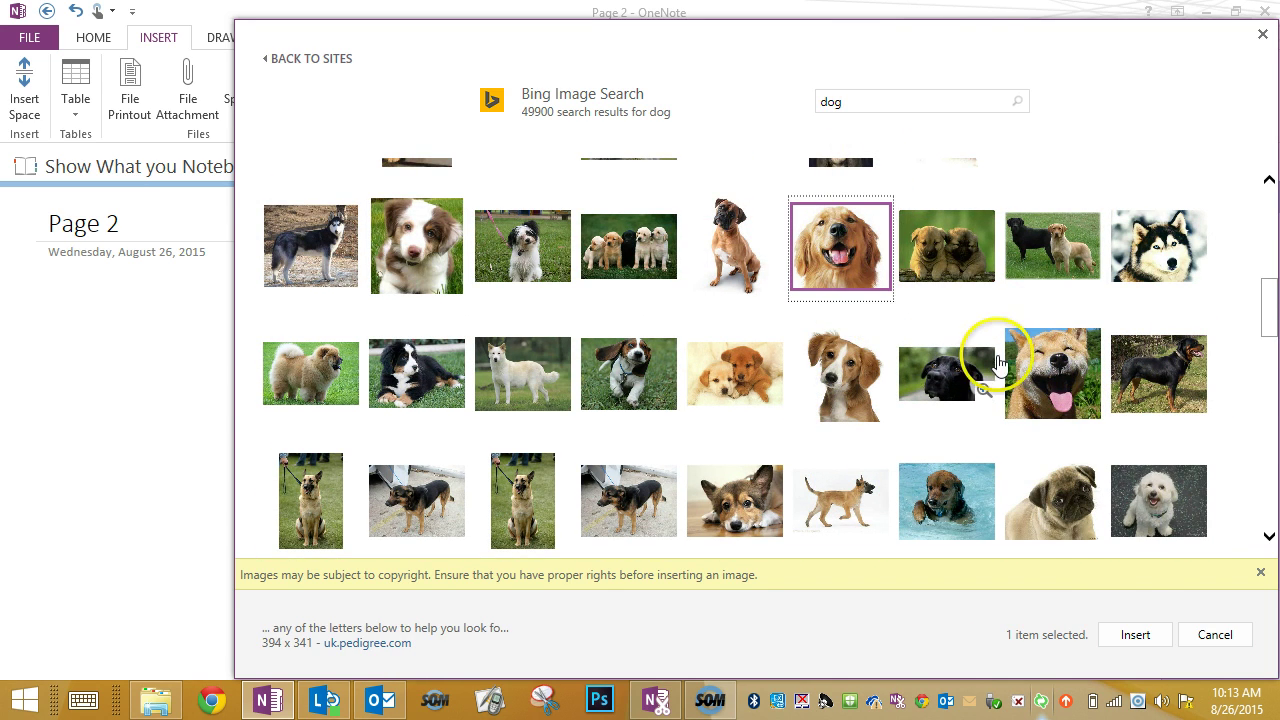
{"action": "left_click", "coordinate": [1136, 635]}
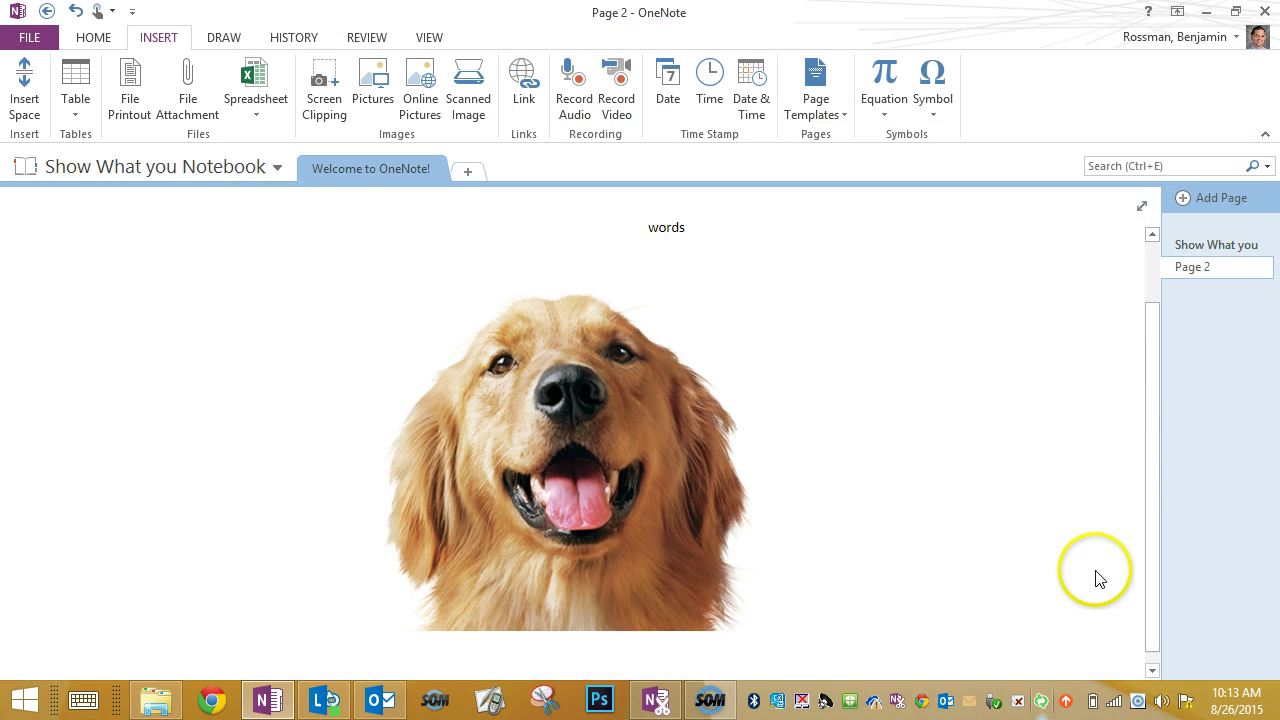
- Move the dog picture to the right of the "words" note and shrink it to about half its size
{"action": "scroll", "coordinate": [797, 549], "scroll_direction": "up", "scroll_amount": 2}
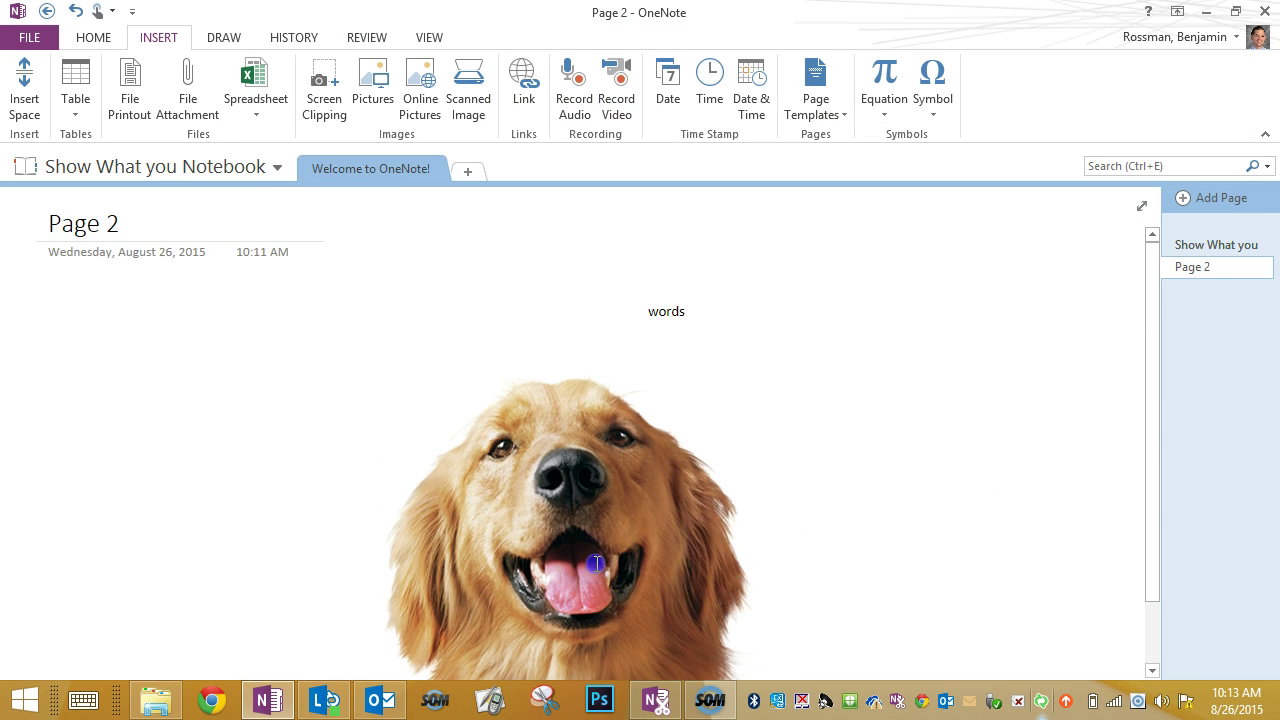
{"action": "left_click", "coordinate": [609, 447]}
{"action": "left_click_drag", "start_coordinate": [609, 447], "coordinate": [924, 308]}
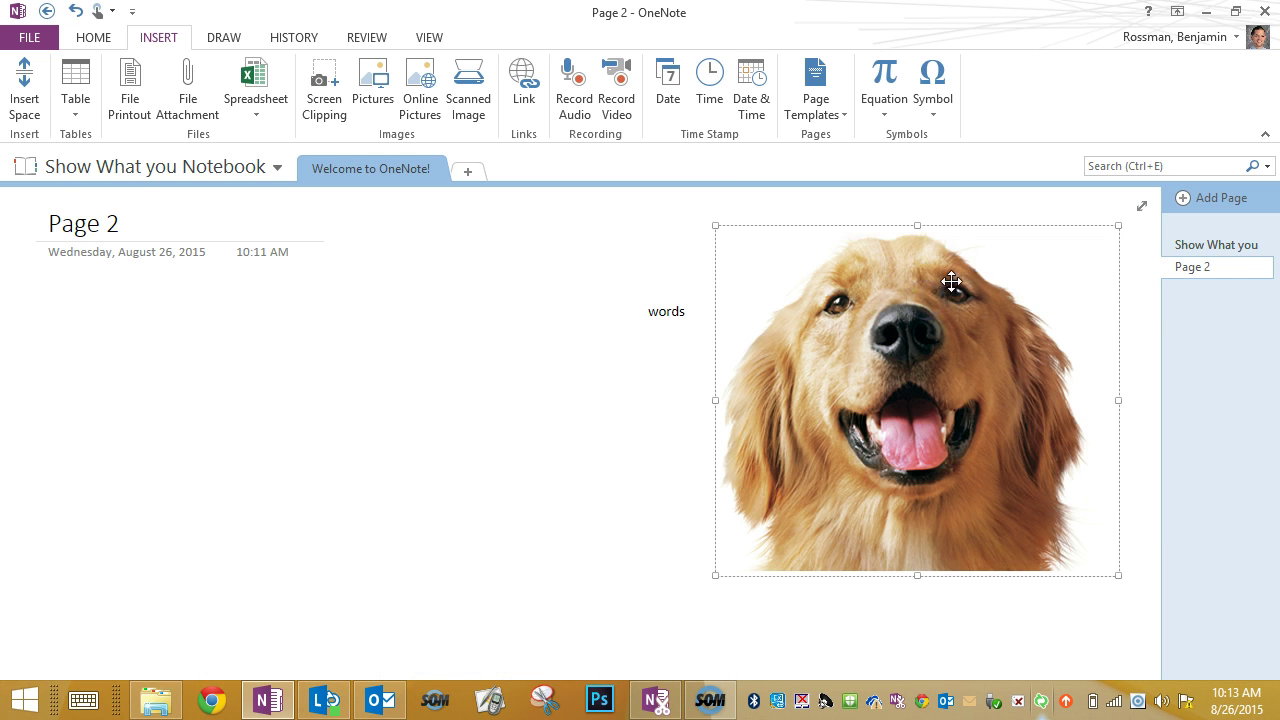
{"action": "left_click", "coordinate": [889, 272]}
{"action": "left_click_drag", "start_coordinate": [1113, 572], "coordinate": [922, 407]}
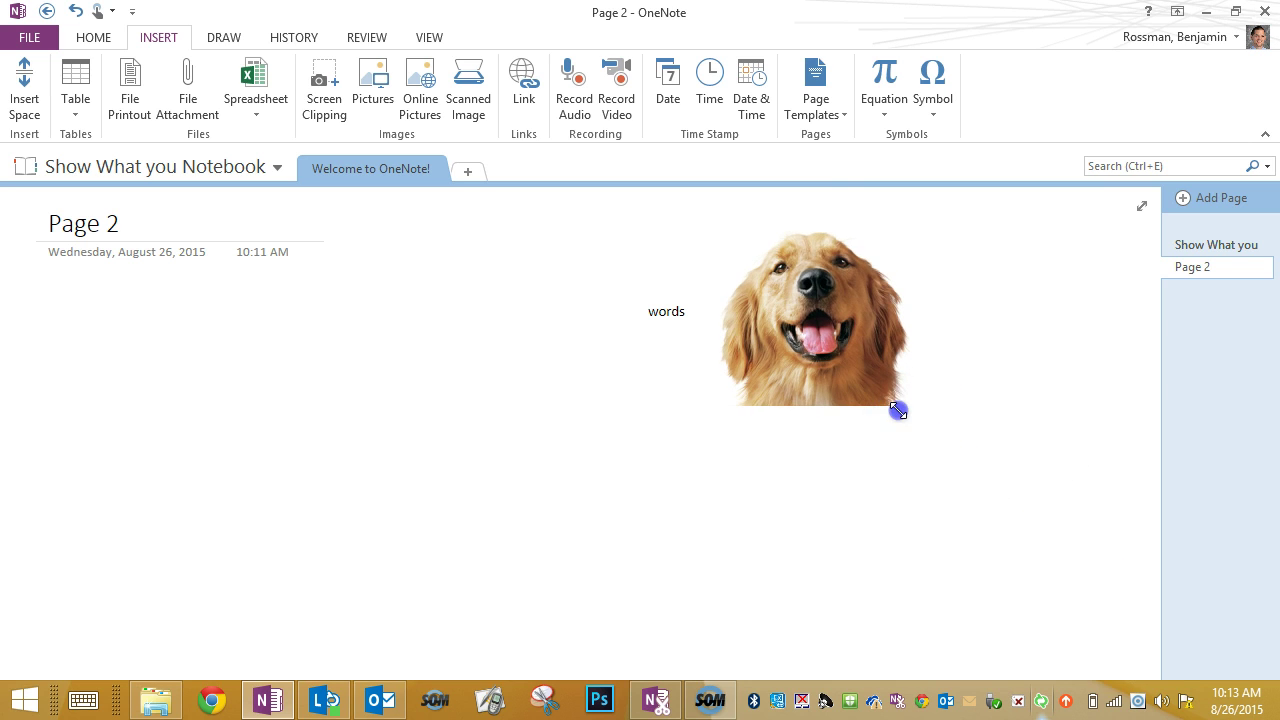
- Move the dog picture below the page title, to the left of "words", and enlarge it somewhat
{"action": "left_click", "coordinate": [837, 260]}
{"action": "left_click_drag", "start_coordinate": [841, 253], "coordinate": [349, 337]}
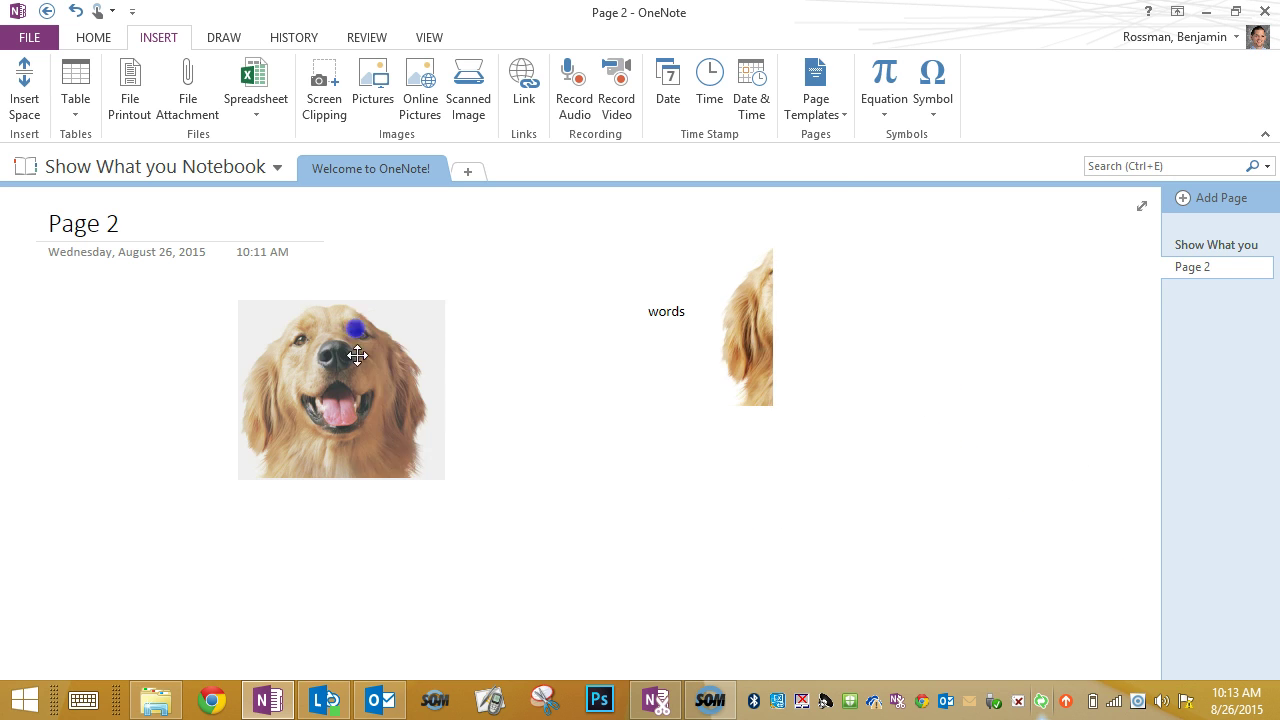
{"action": "left_click_drag", "start_coordinate": [444, 478], "coordinate": [532, 555]}
{"action": "left_click", "coordinate": [614, 551]}
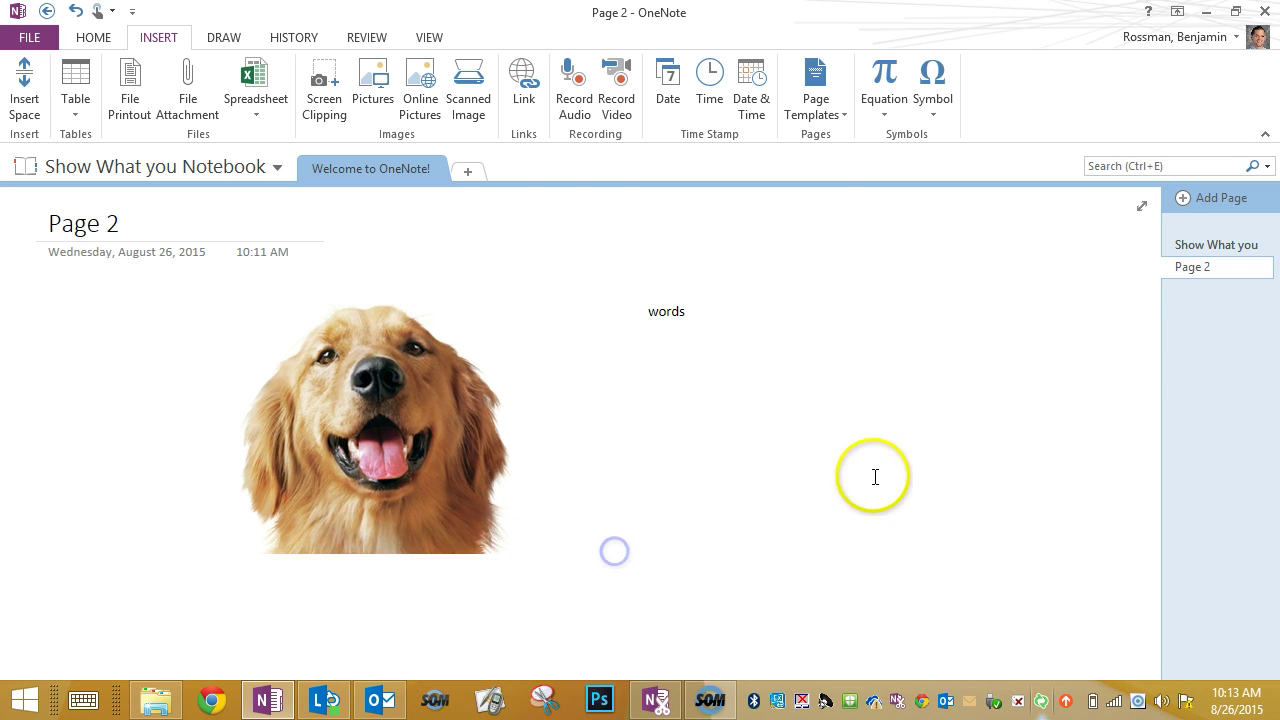
- Add another page titled "page 3" and place the insertion point in its empty body
{"action": "left_click", "coordinate": [1184, 198]}
{"action": "type", "text": "page 3"}
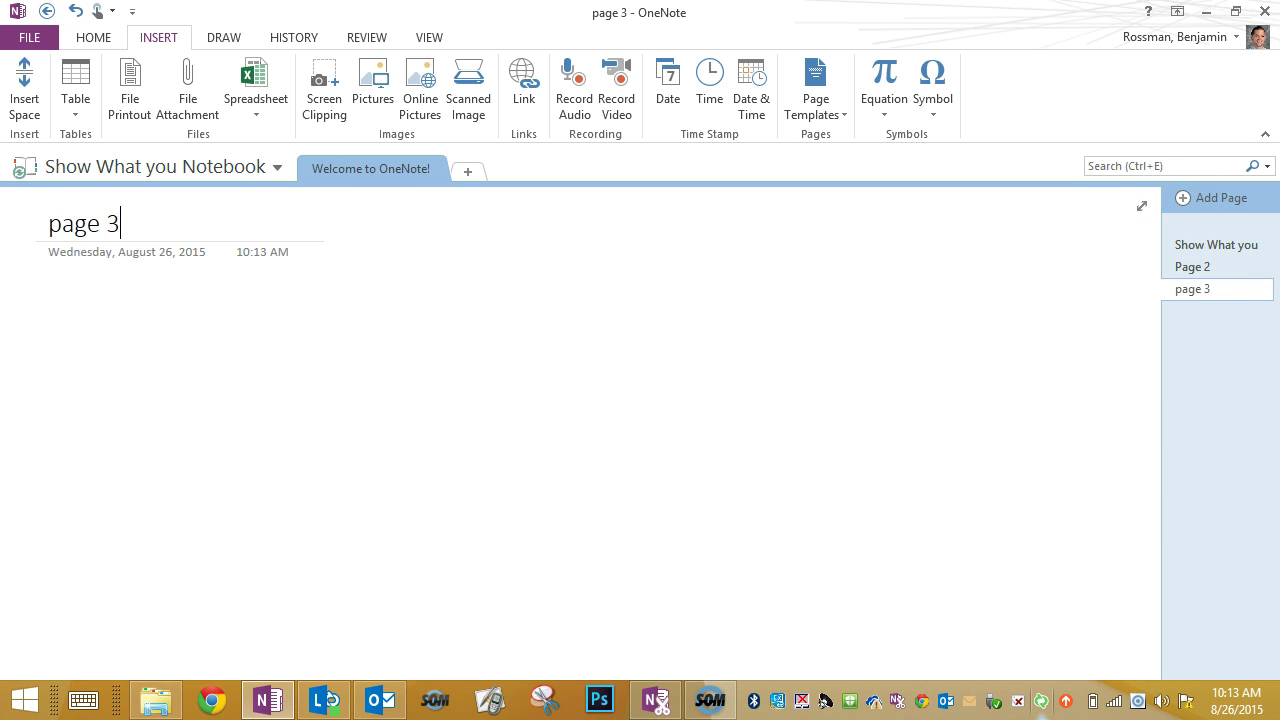
{"action": "left_click", "coordinate": [966, 287]}
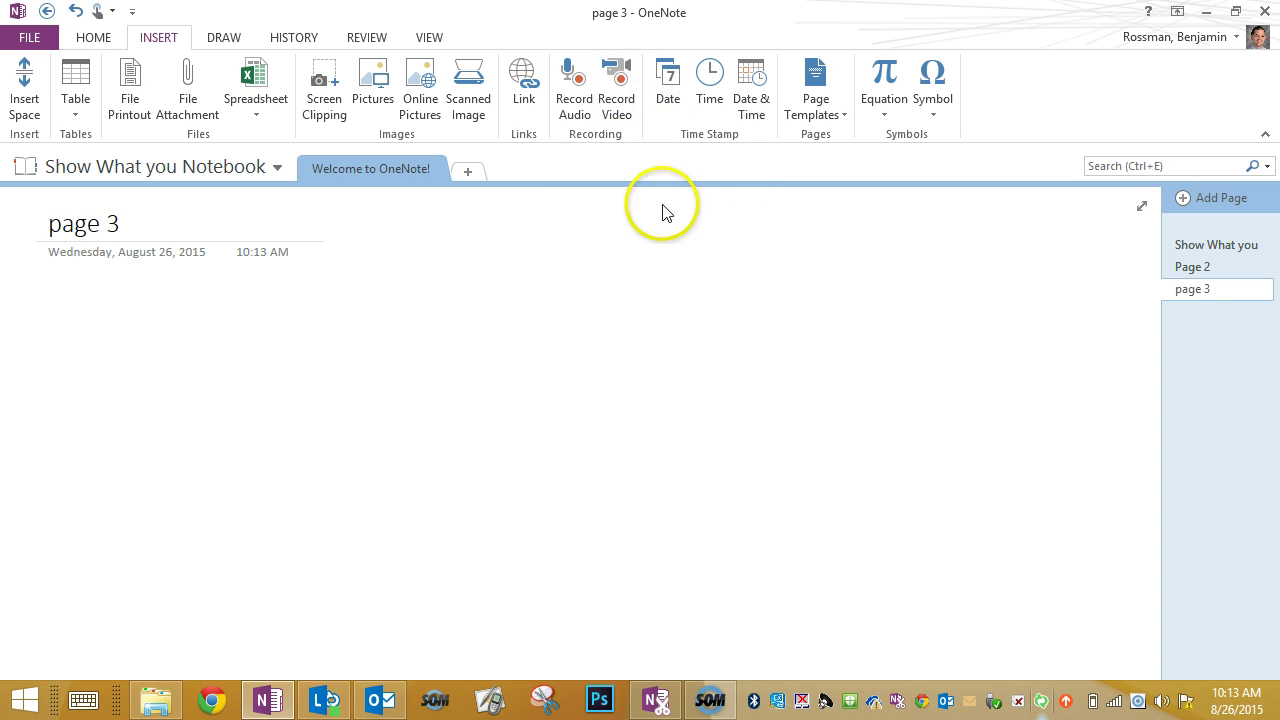
- Record a short webcam video onto page 3 and play the recording back, closing the video window at the end
{"action": "left_click", "coordinate": [624, 98]}
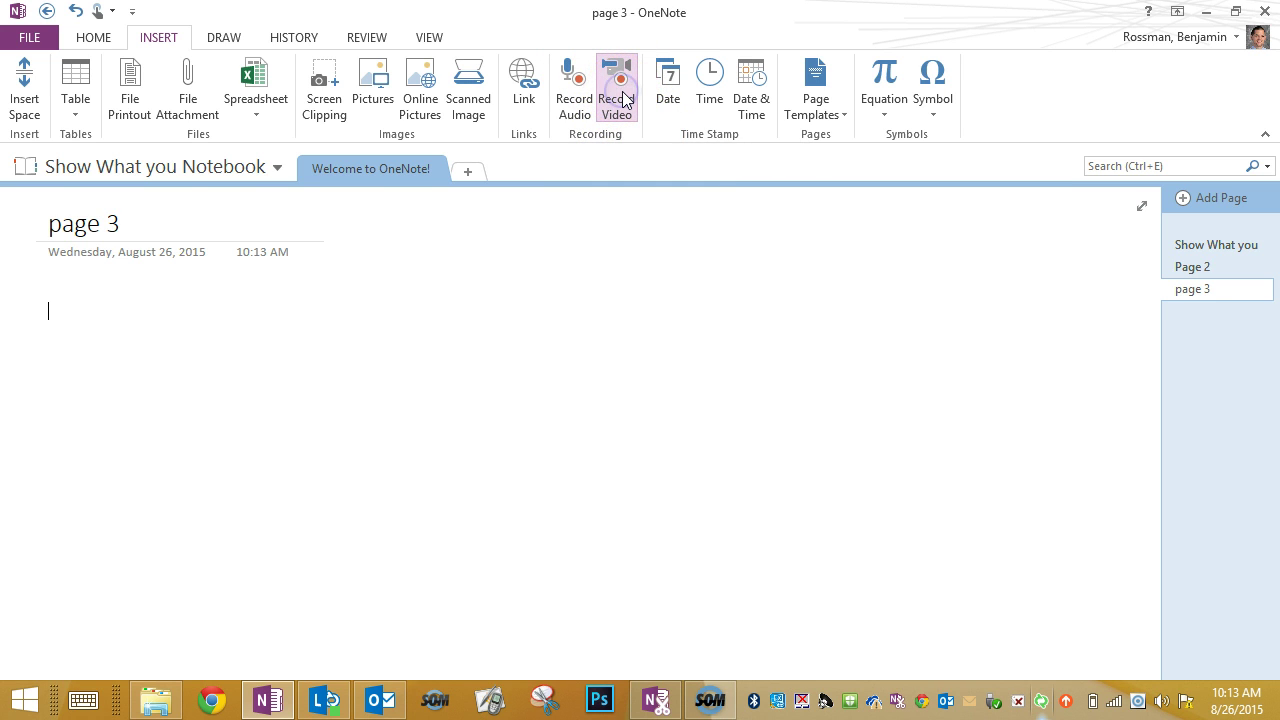
{"action": "left_click", "coordinate": [1029, 374]}
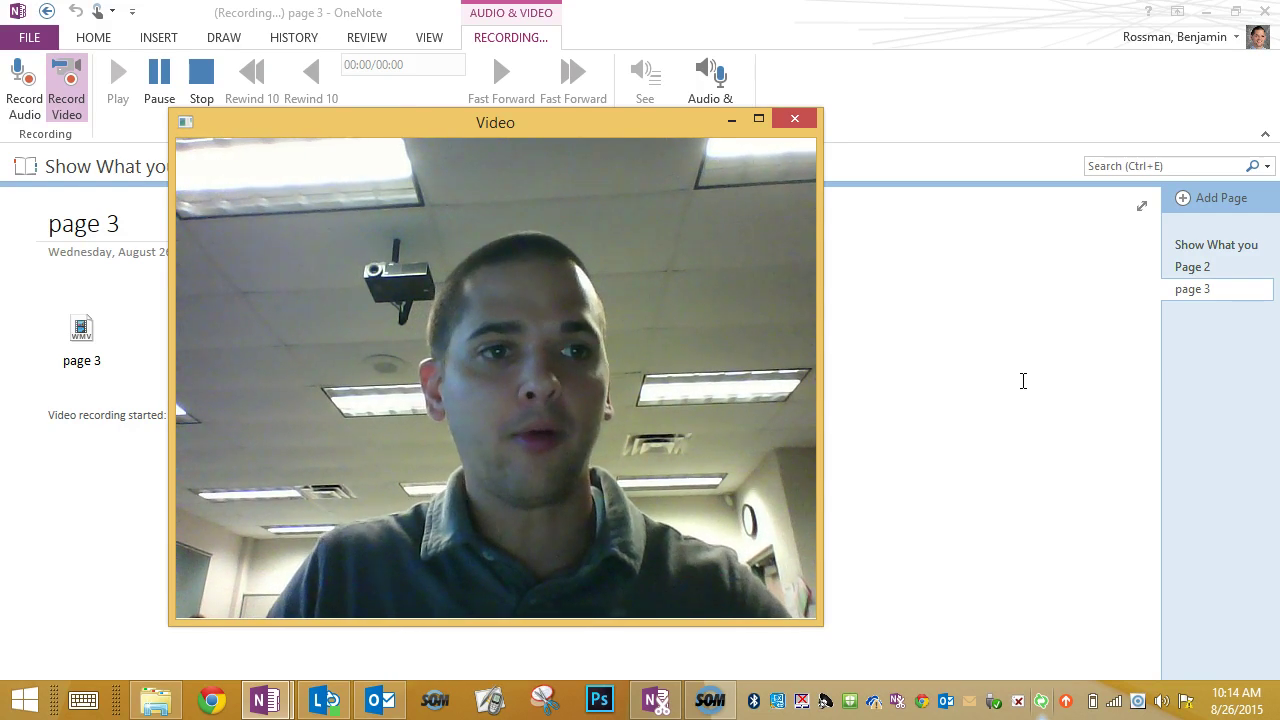
{"action": "left_click", "coordinate": [197, 85]}
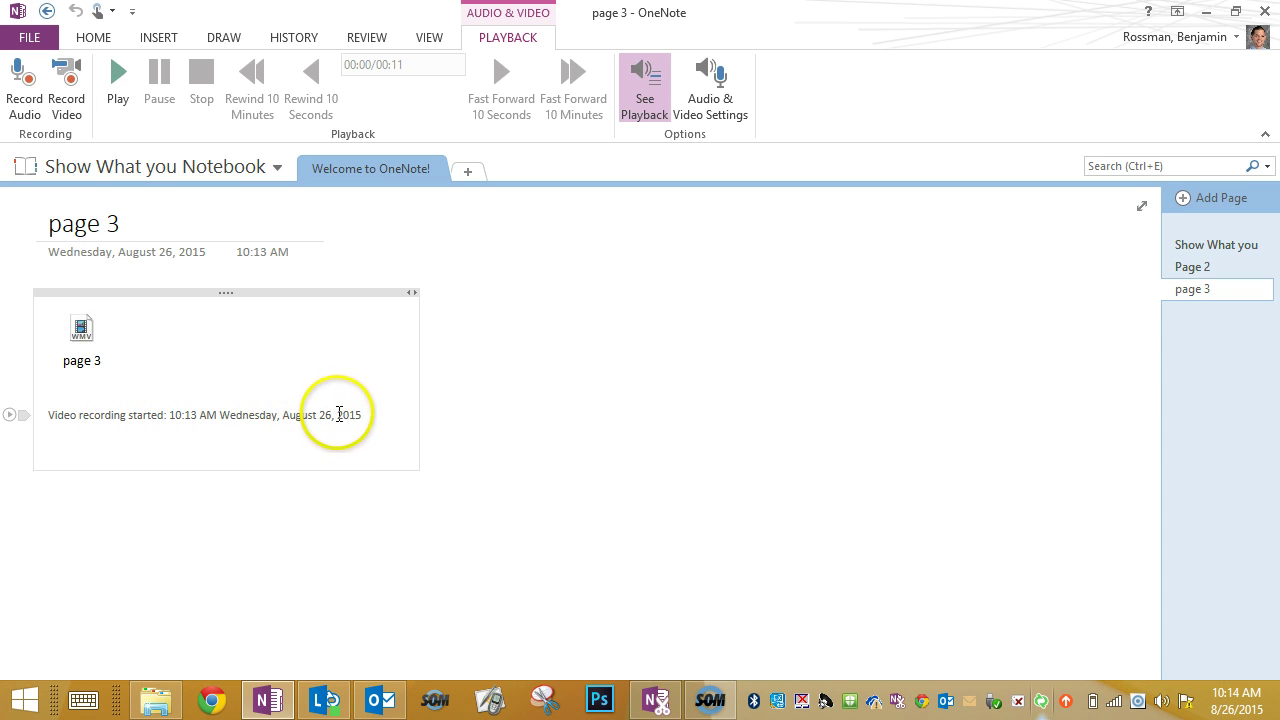
{"action": "double_click", "coordinate": [84, 332]}
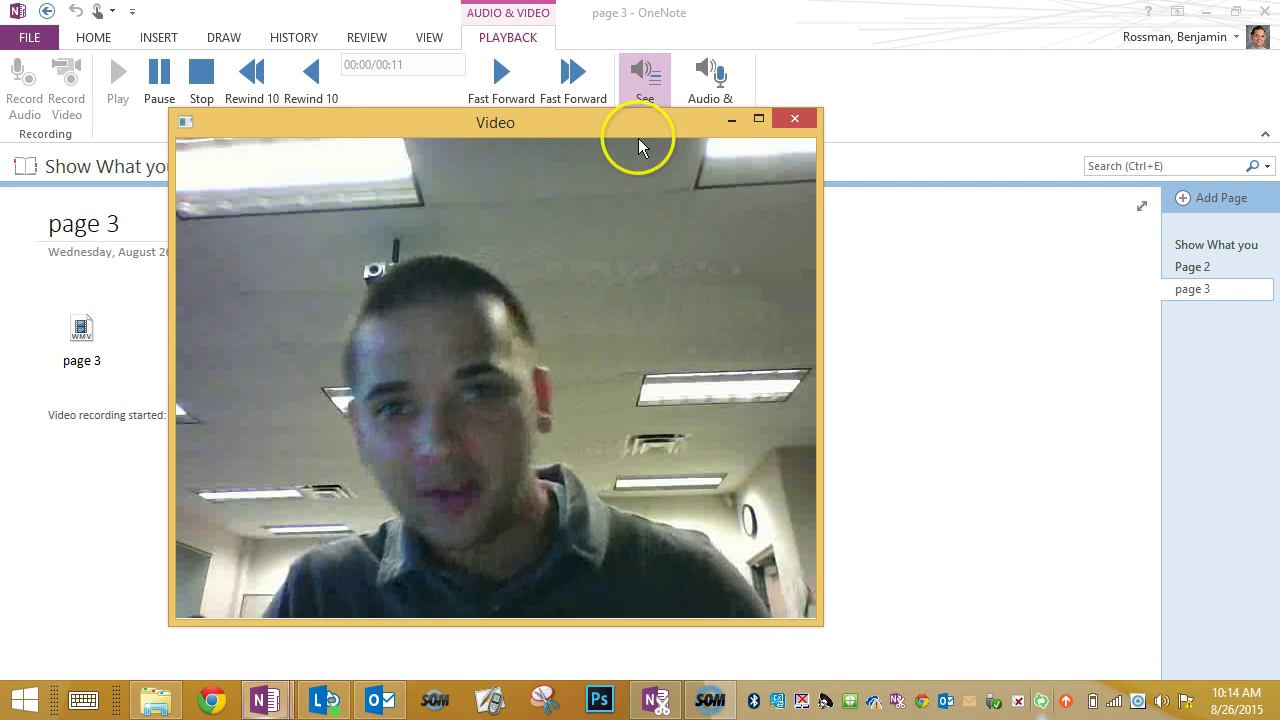
{"action": "left_click", "coordinate": [794, 119]}
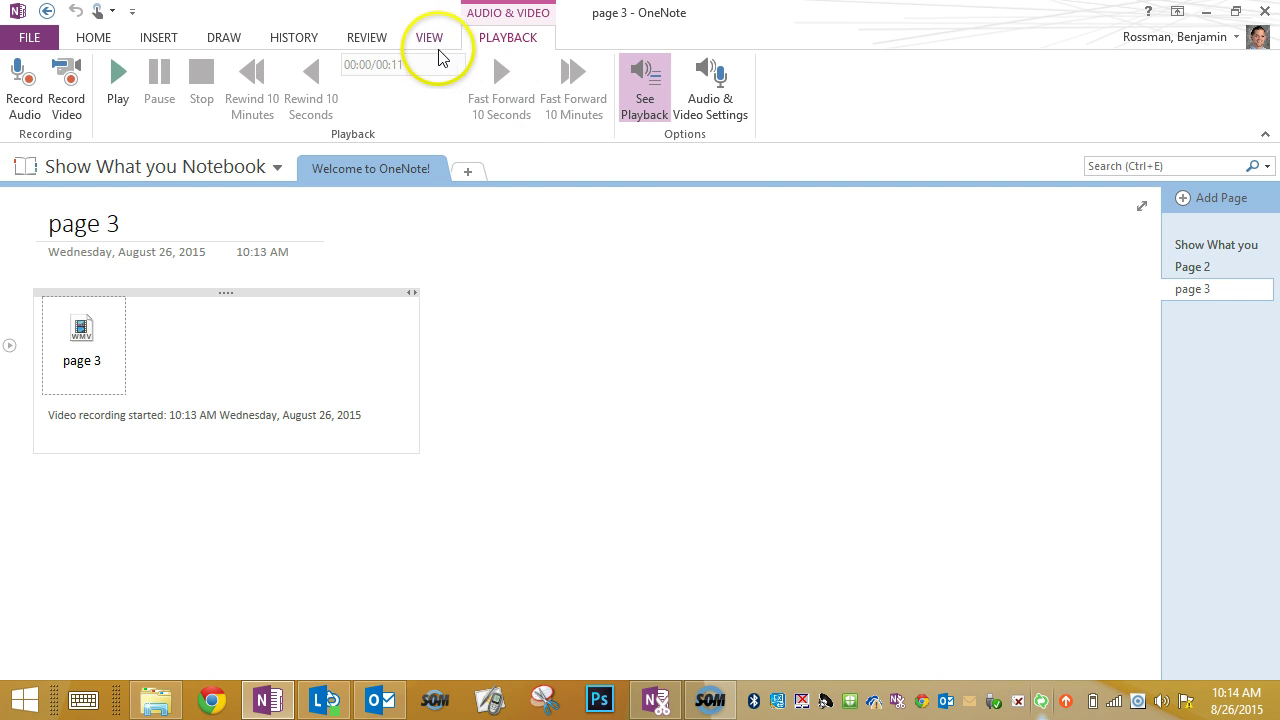
- Record a short audio clip onto page 3, stopping after about 14 seconds
{"action": "left_click", "coordinate": [158, 38]}
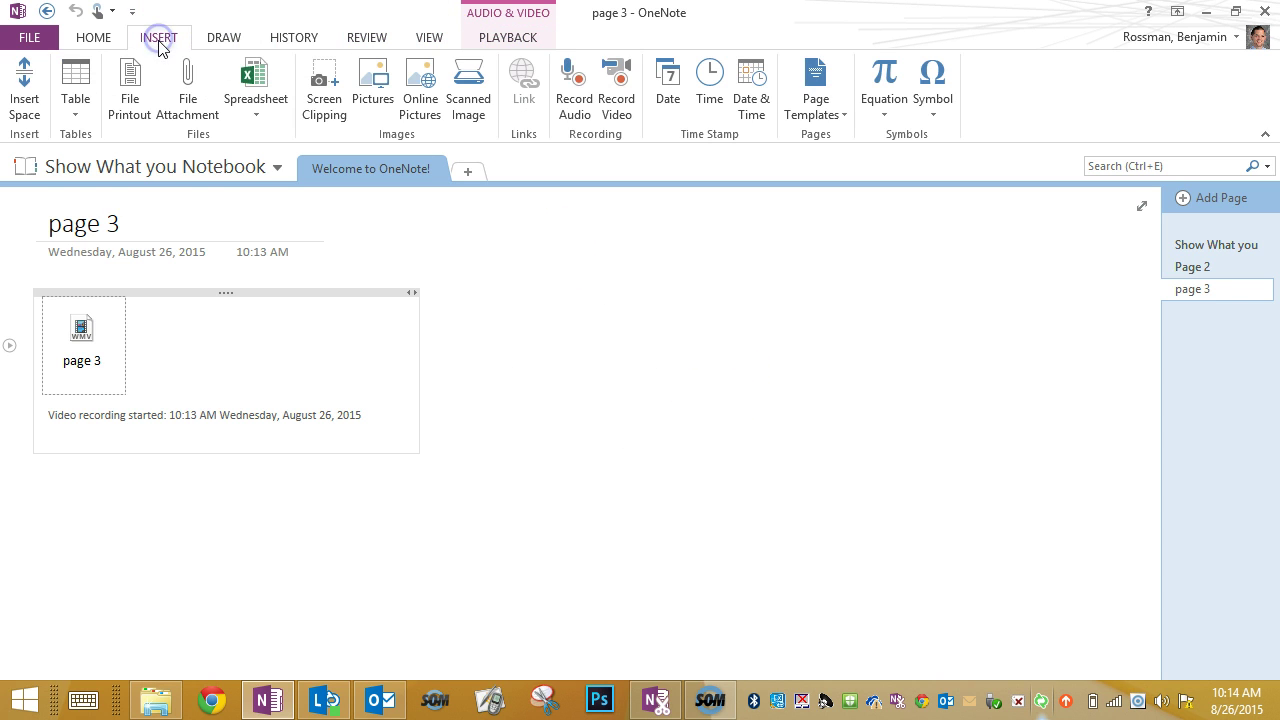
{"action": "left_click", "coordinate": [580, 108]}
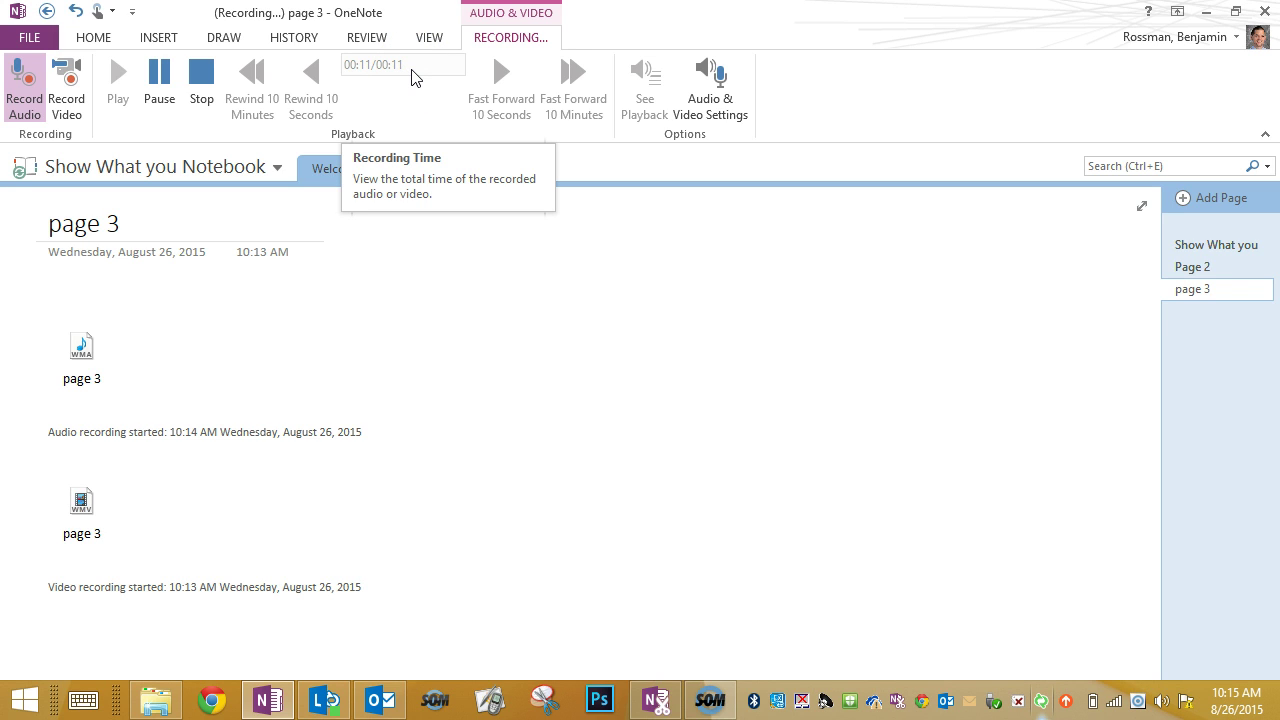
{"action": "left_click", "coordinate": [201, 75]}
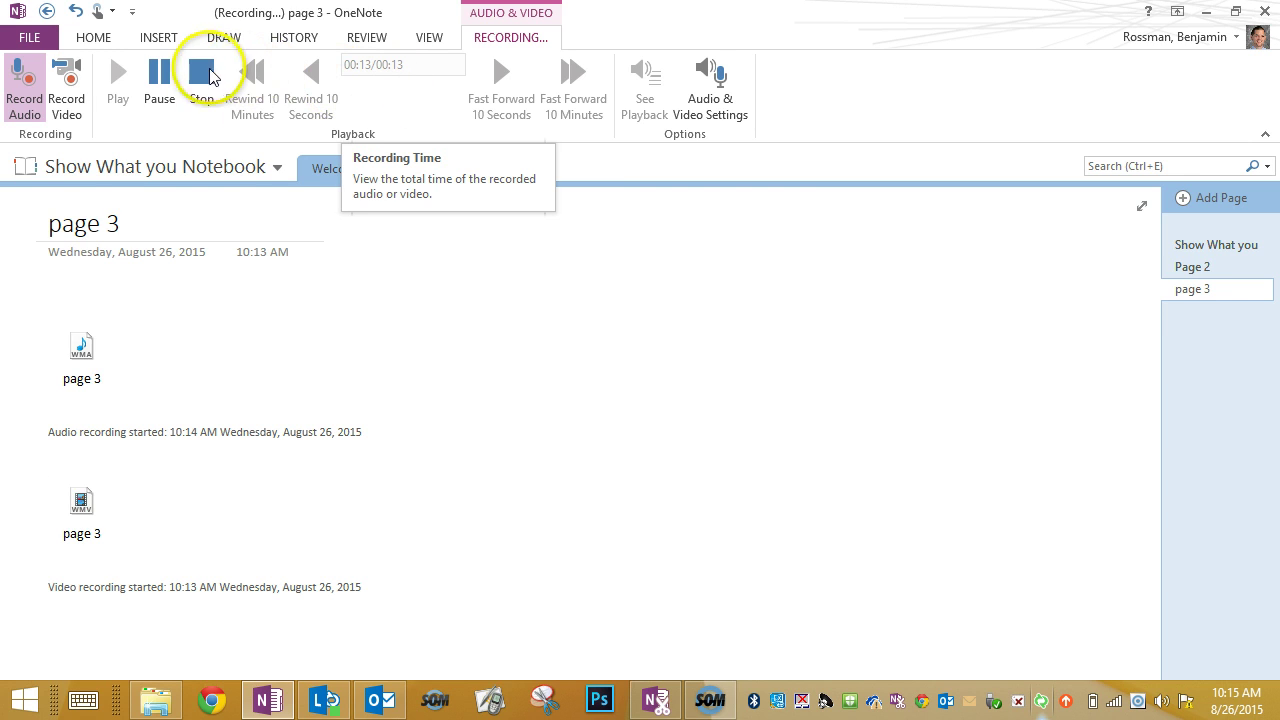
{"action": "left_click", "coordinate": [574, 391]}
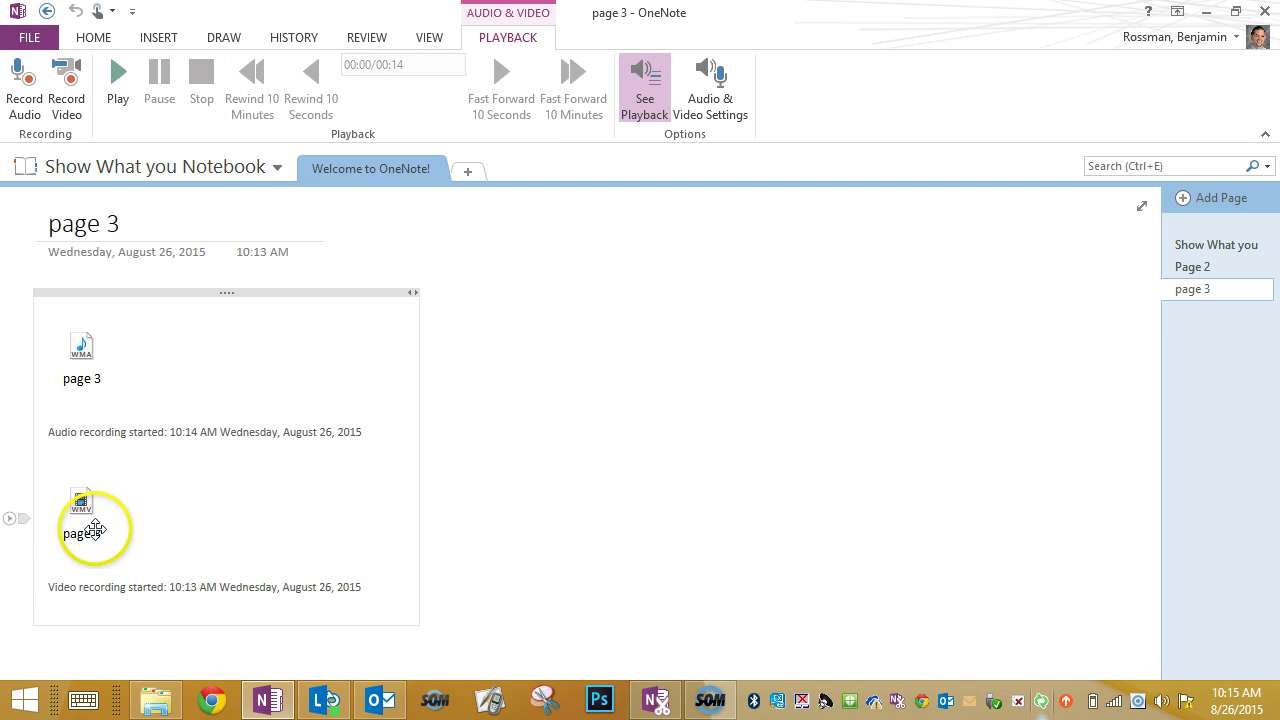
{"action": "left_click", "coordinate": [379, 491]}
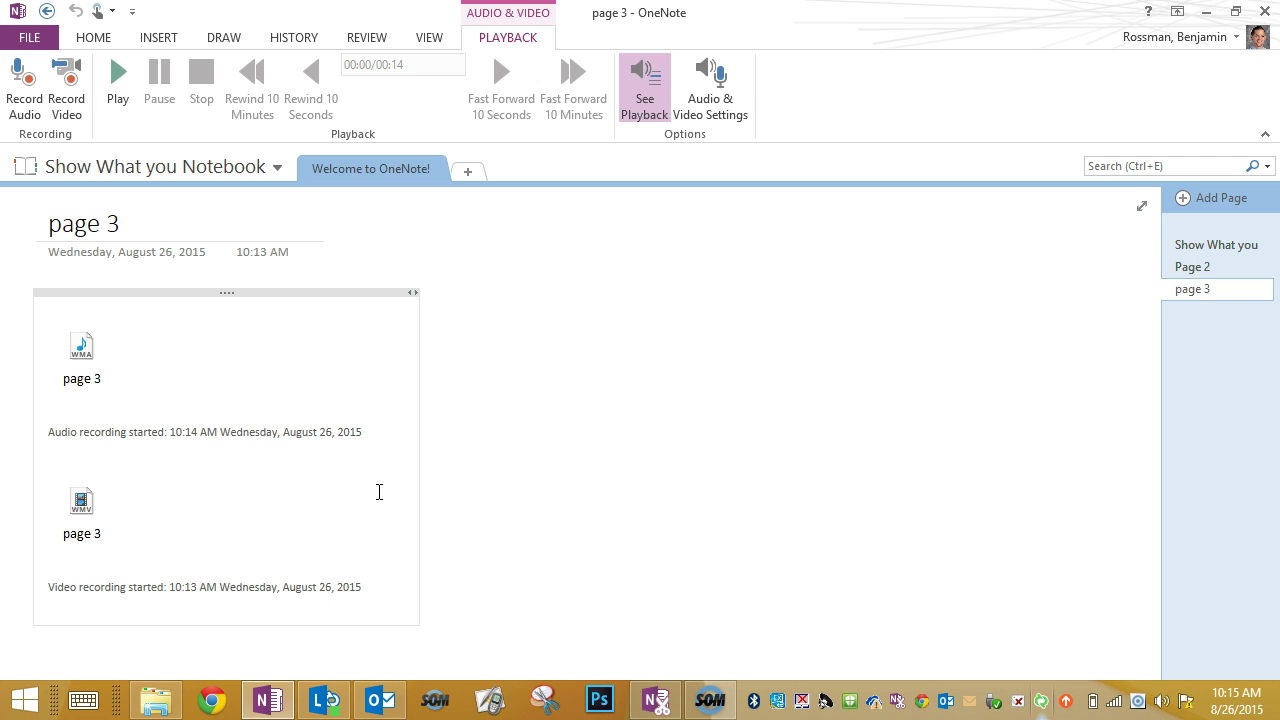
{"action": "left_click", "coordinate": [396, 475]}
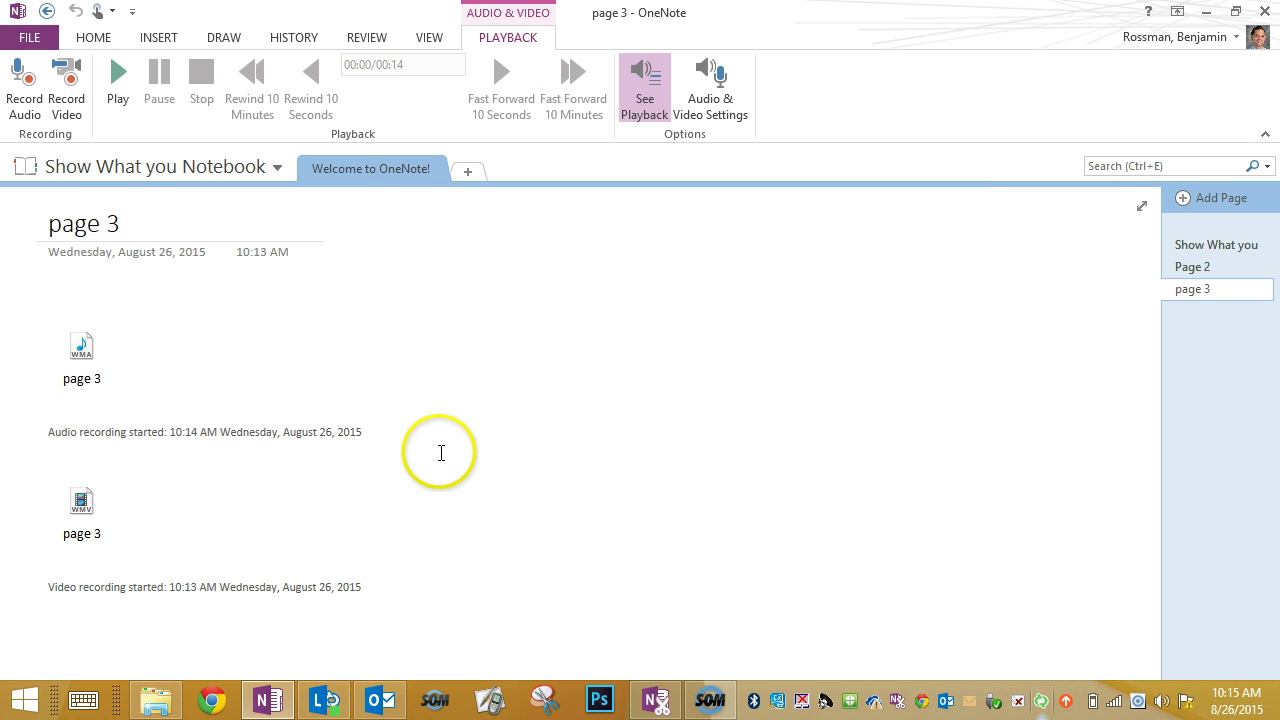
{"action": "left_click", "coordinate": [1171, 165]}
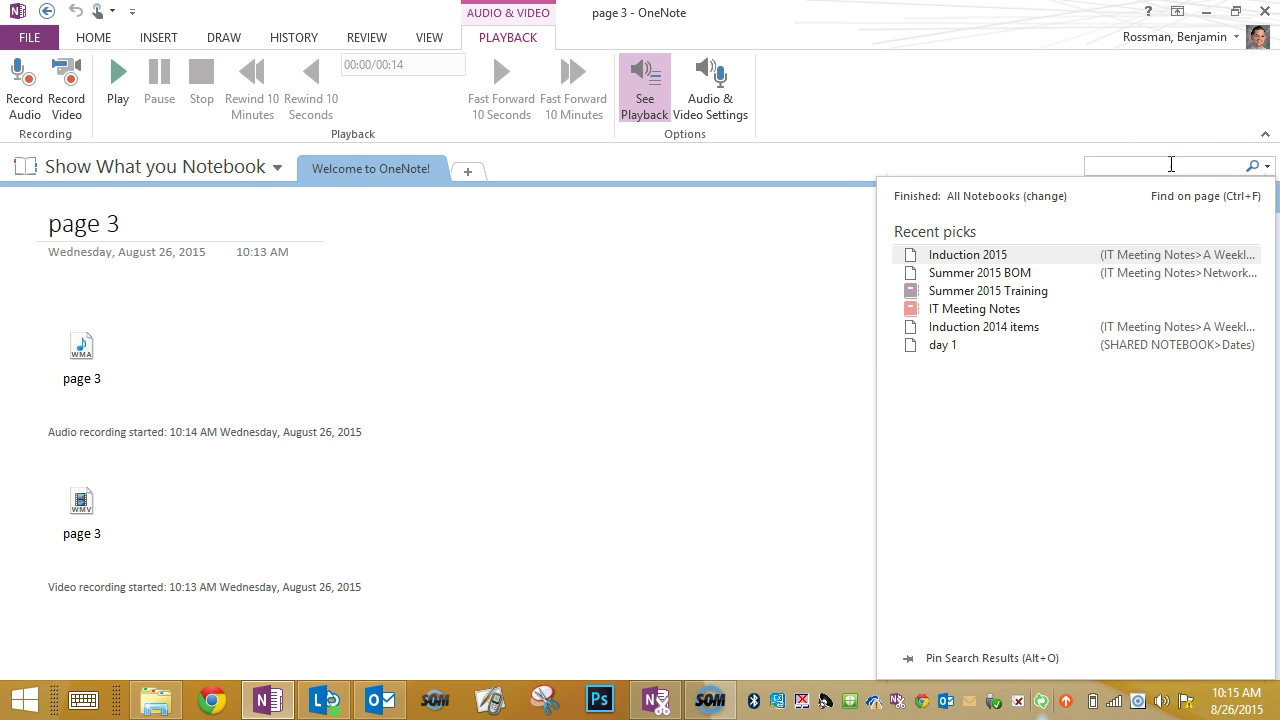
{"action": "left_click", "coordinate": [834, 240]}
{"action": "left_click", "coordinate": [811, 427]}
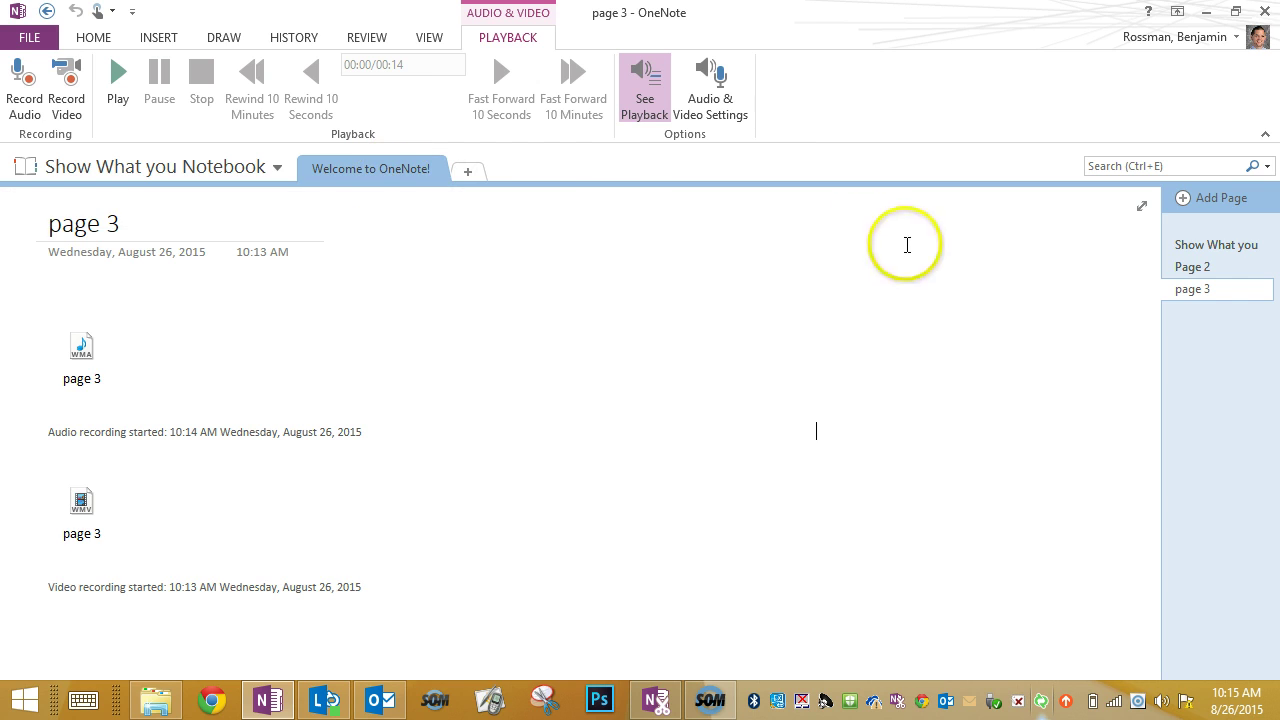
- Add a new section to the notebook and name it "Section 2"
{"action": "left_click", "coordinate": [469, 174]}
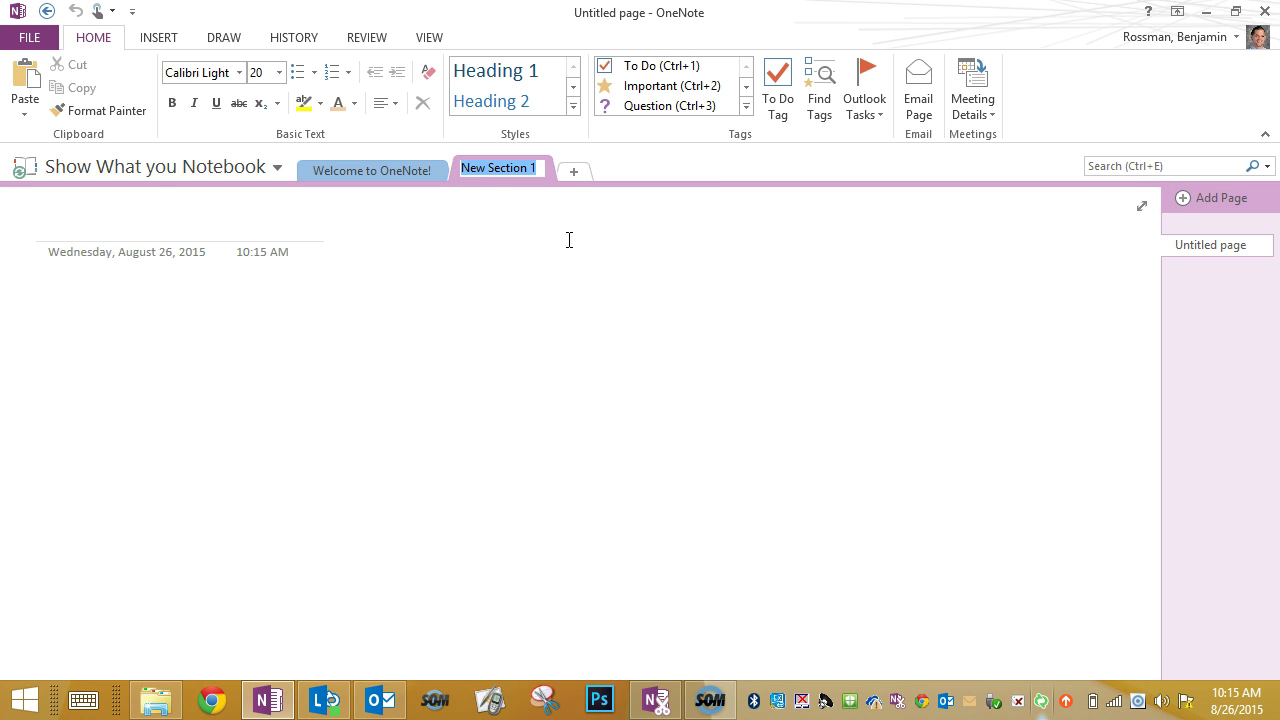
{"action": "type", "text": "S"}
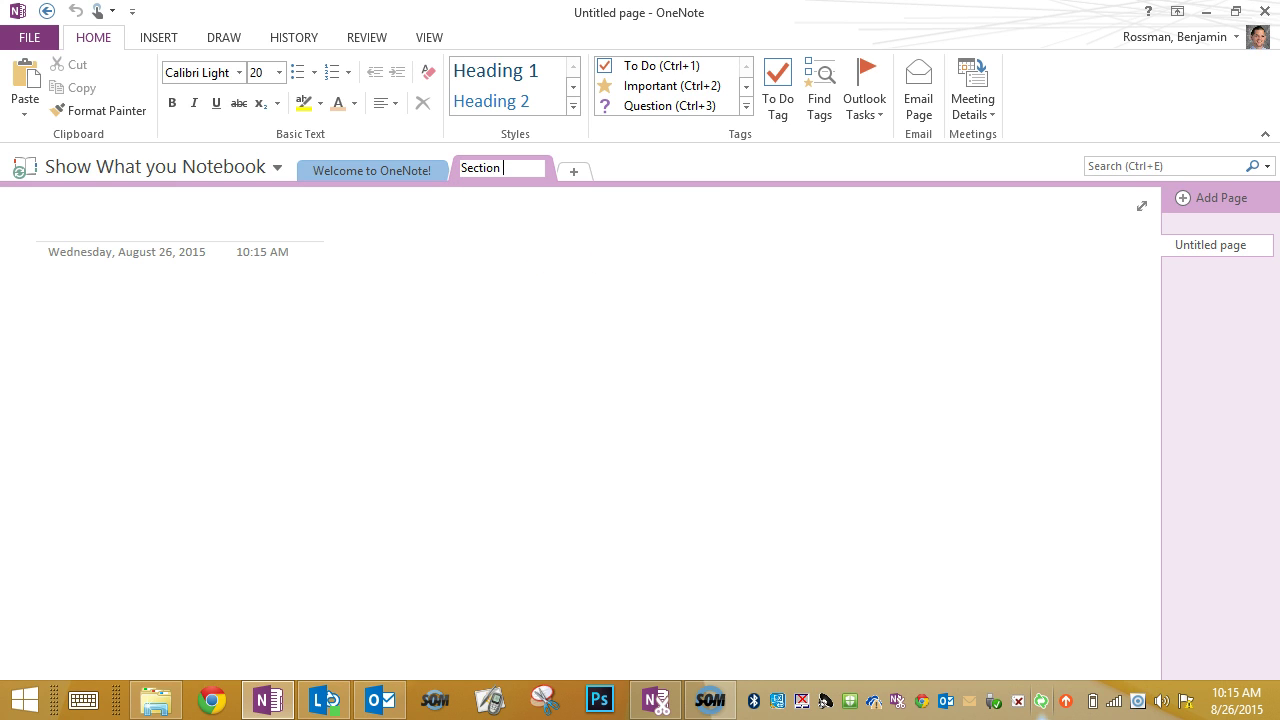
{"action": "left_click", "coordinate": [520, 333]}
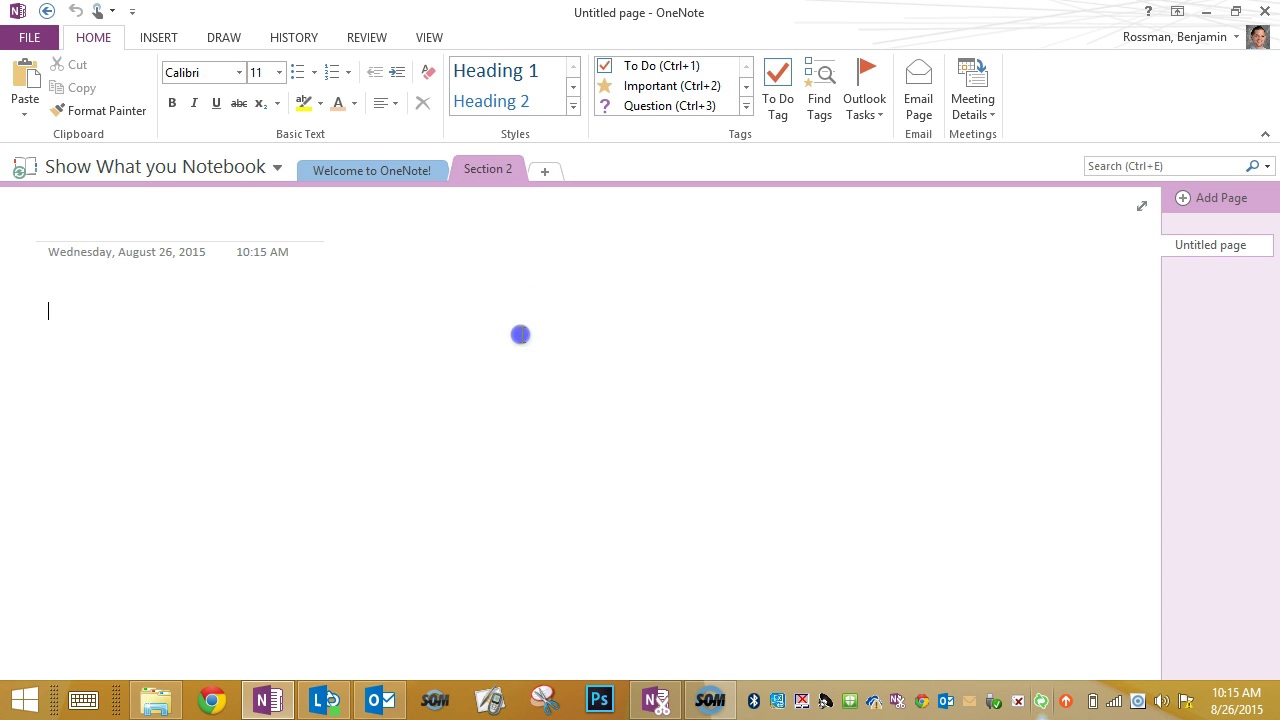
- Set the section color of Section 2 to Lemon Lime and that of "Welcome to OneNote!" to Red Chalk
{"action": "right_click", "coordinate": [500, 176]}
{"action": "mouse_move", "coordinate": [575, 406]}
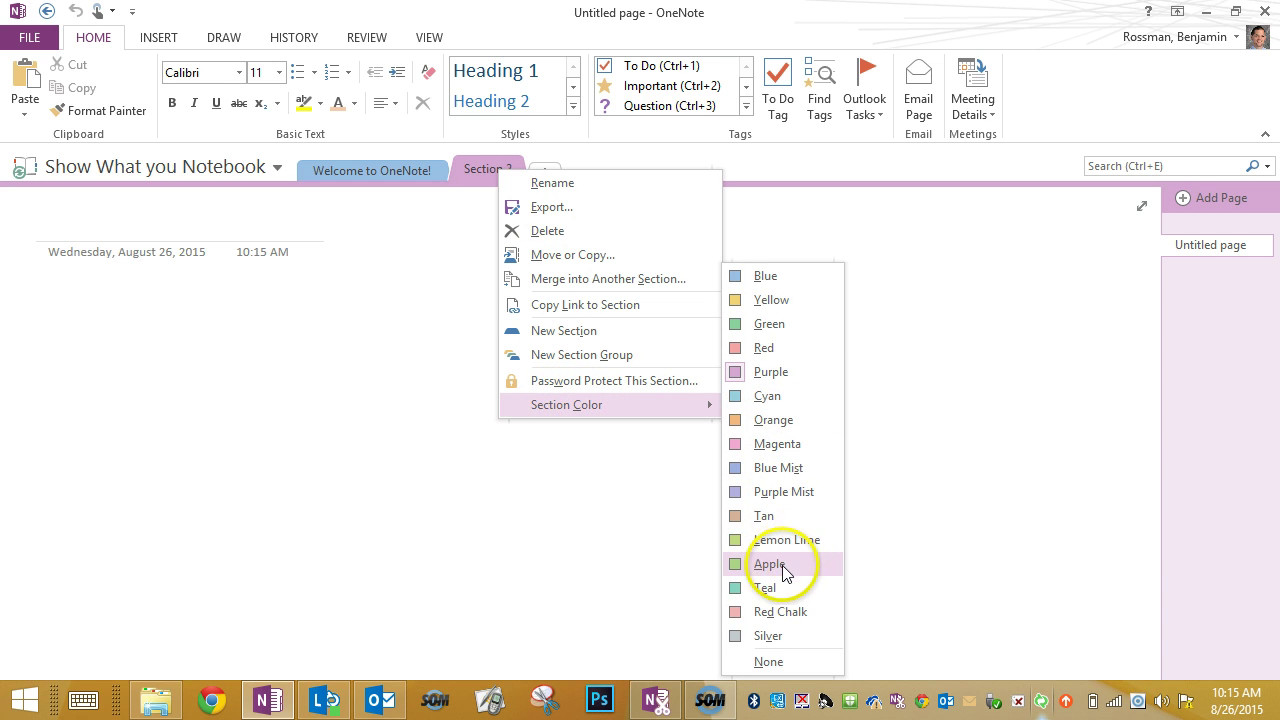
{"action": "left_click", "coordinate": [797, 541]}
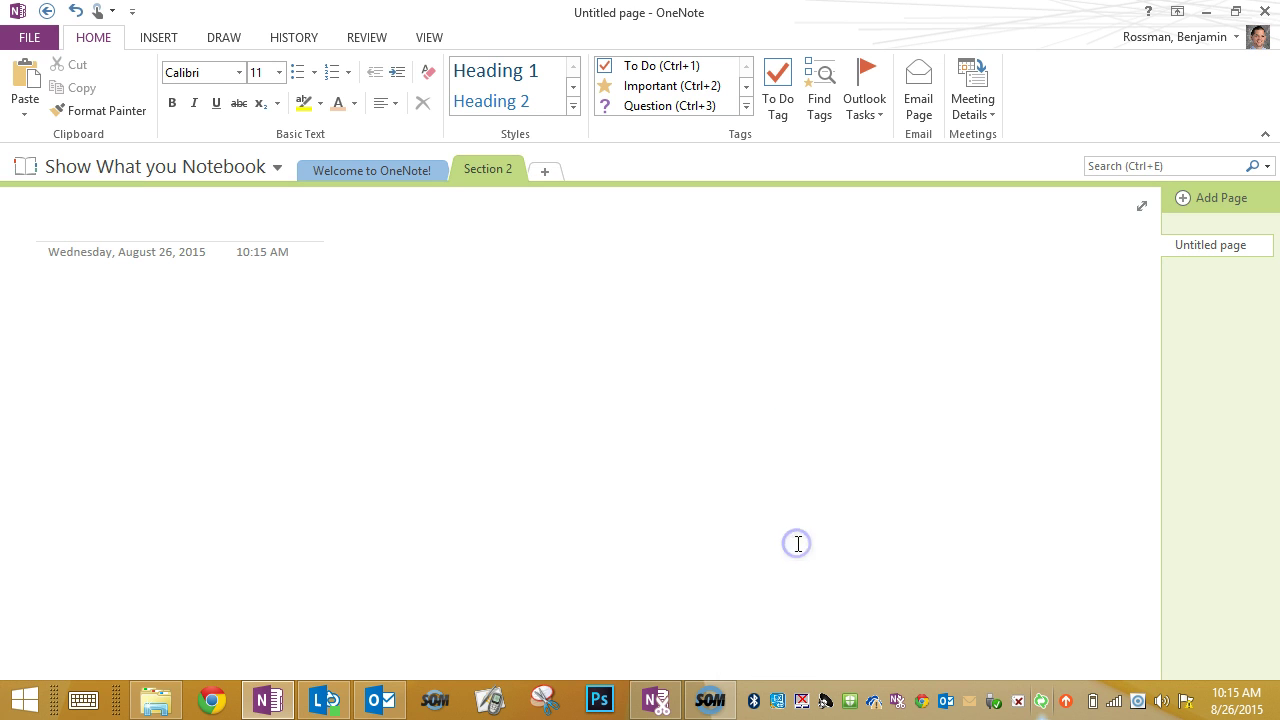
{"action": "right_click", "coordinate": [395, 169]}
{"action": "mouse_move", "coordinate": [527, 406]}
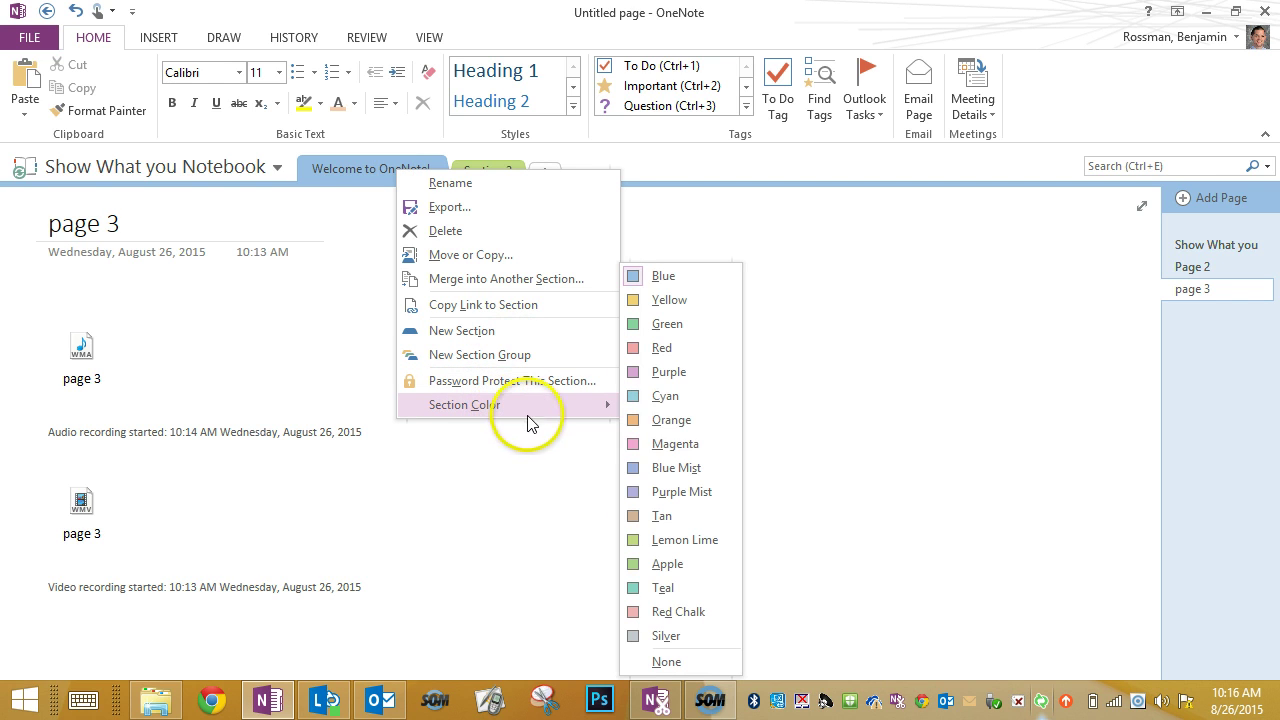
{"action": "left_click", "coordinate": [670, 611]}
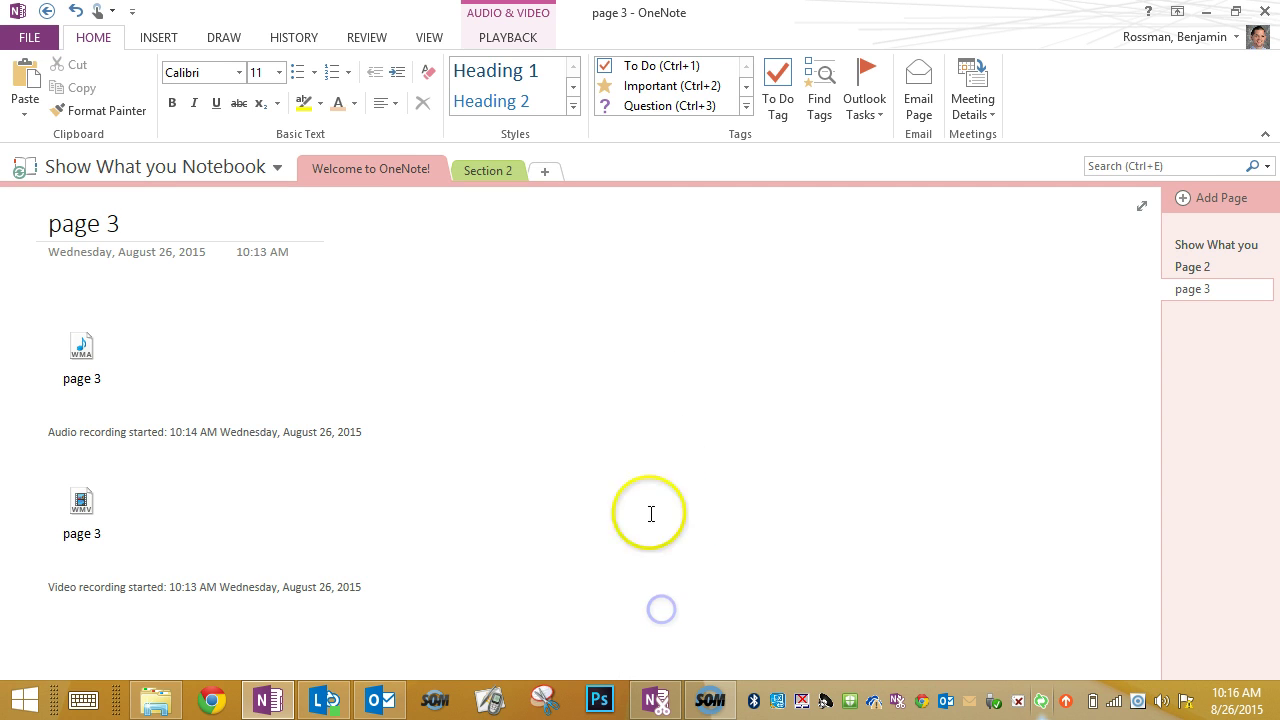
- Switch between the two sections, ending on Section 2, and title its untitled page "Page 1"
{"action": "left_click", "coordinate": [486, 172]}
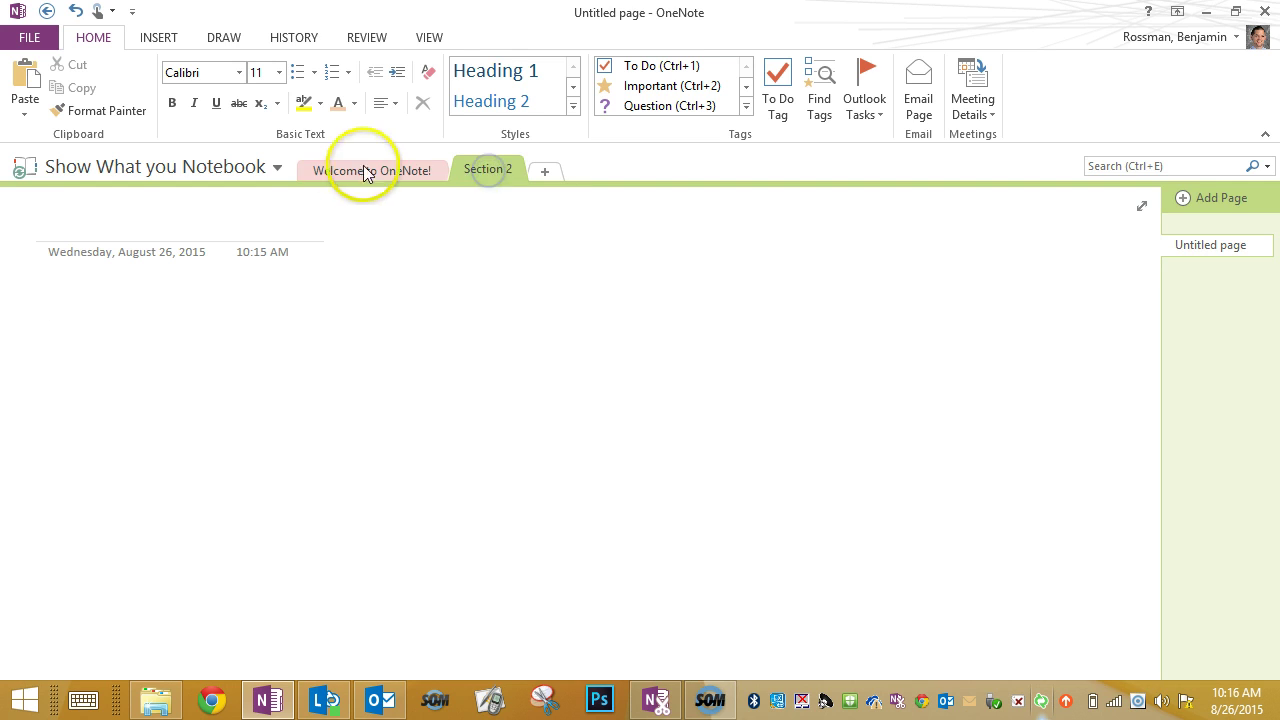
{"action": "left_click", "coordinate": [425, 171]}
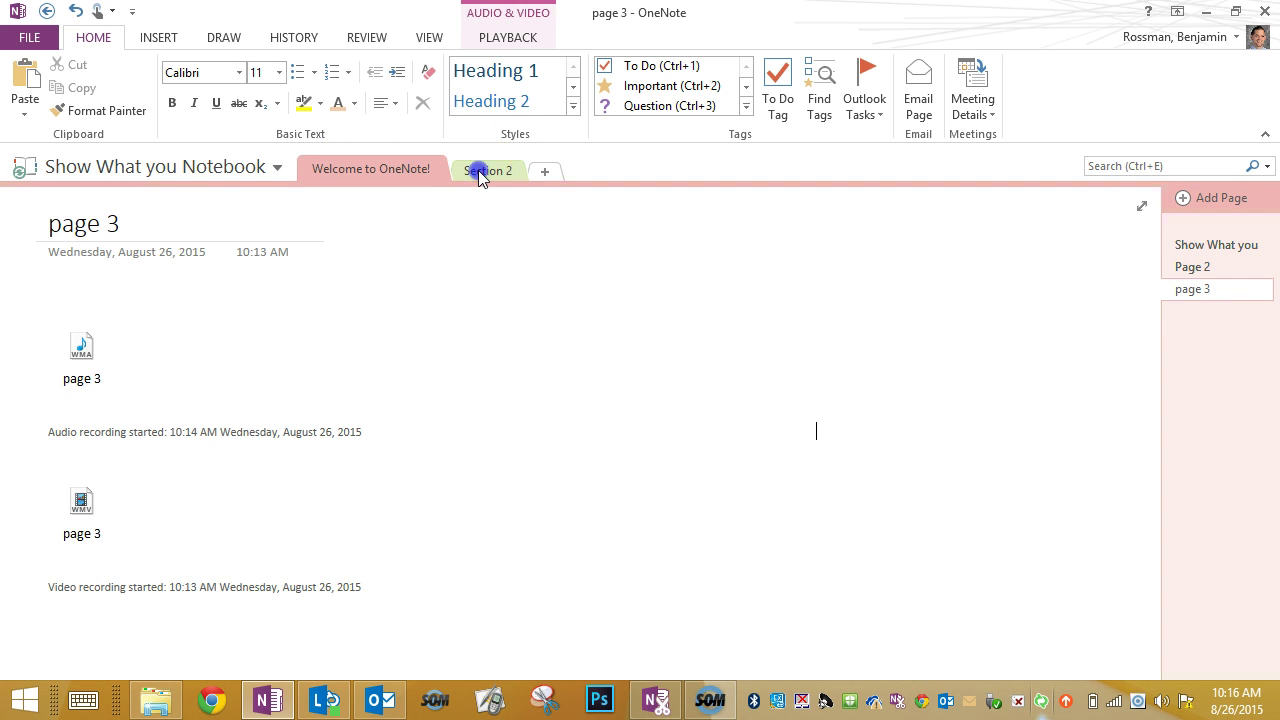
{"action": "left_click", "coordinate": [479, 171]}
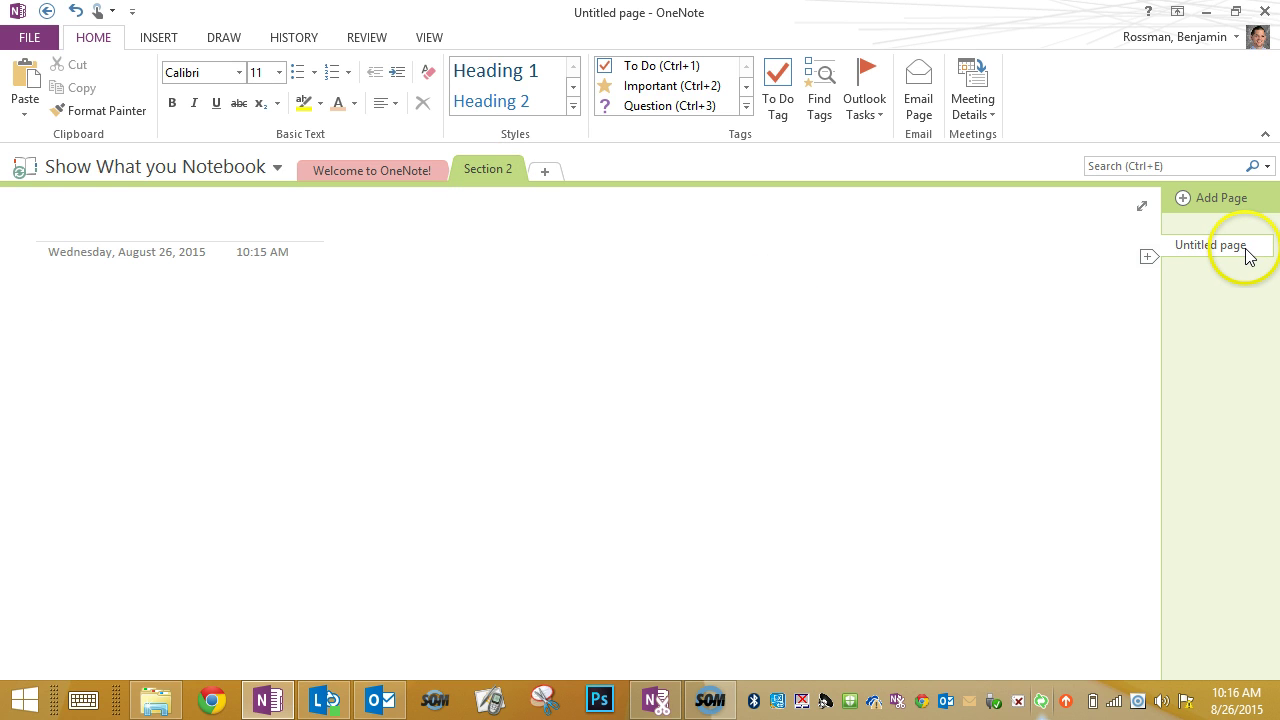
{"action": "left_click", "coordinate": [151, 233]}
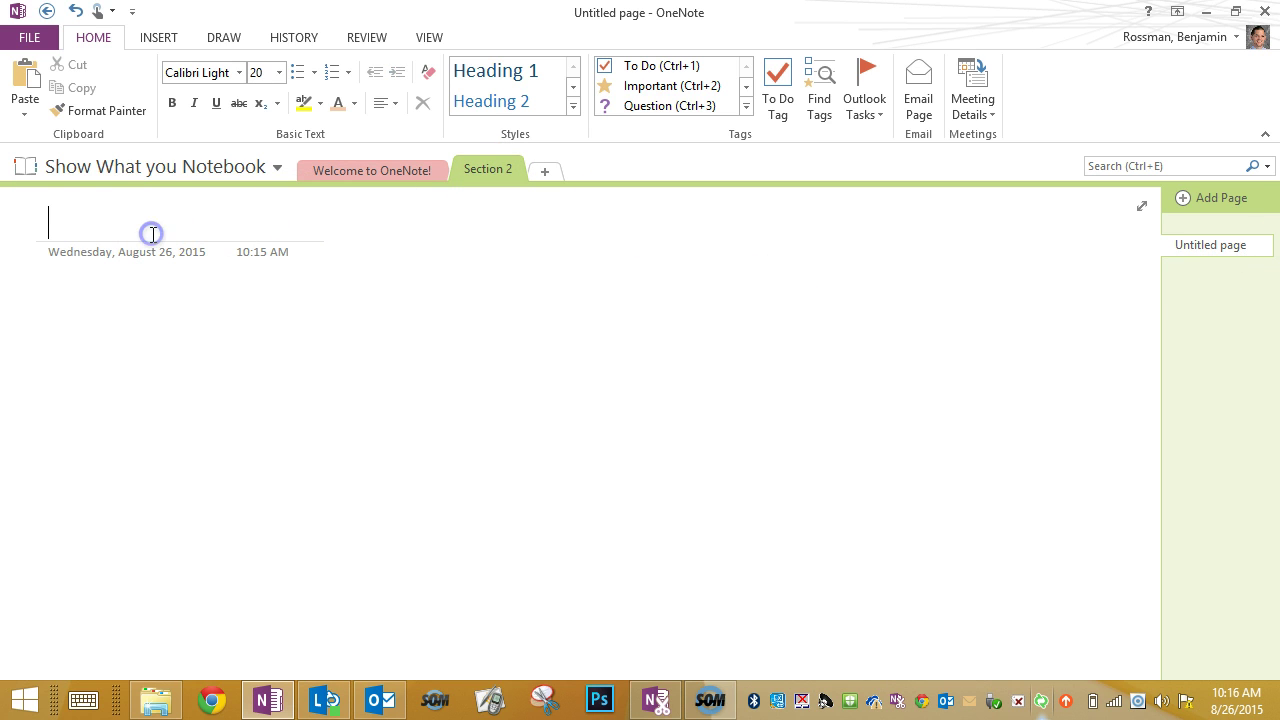
{"action": "type", "text": "Page 1"}
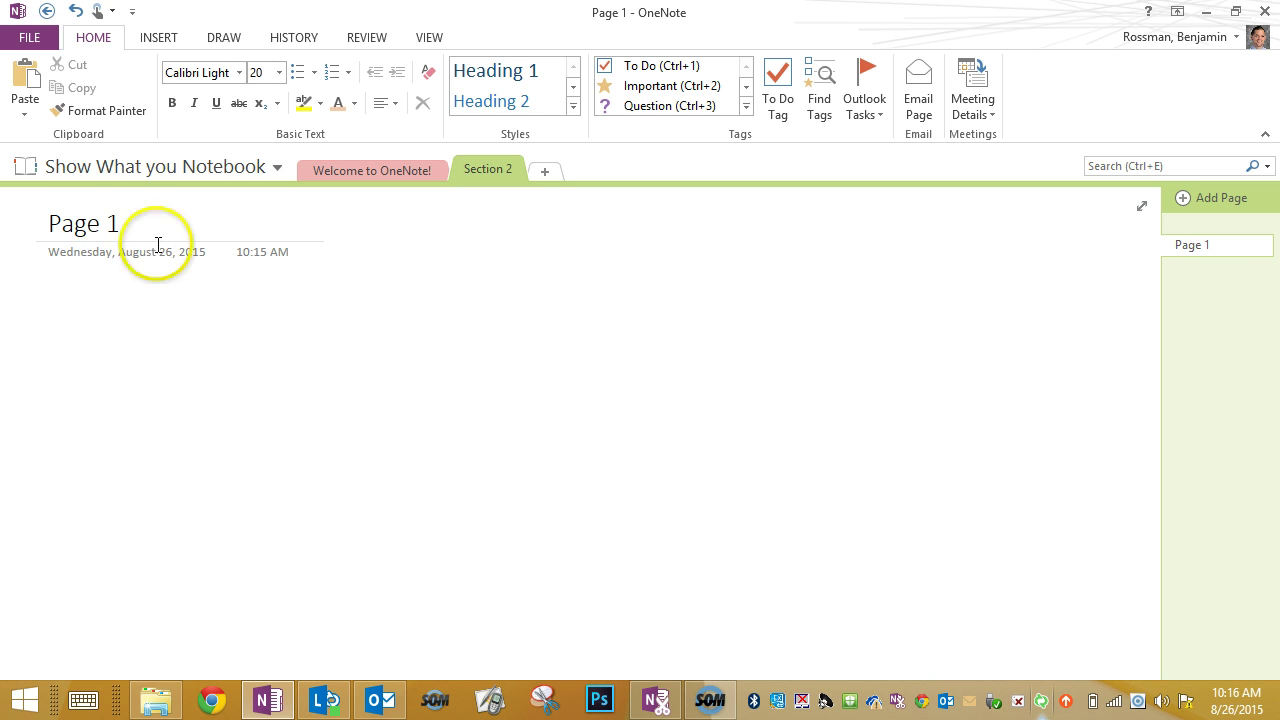
{"action": "left_click", "coordinate": [297, 425]}
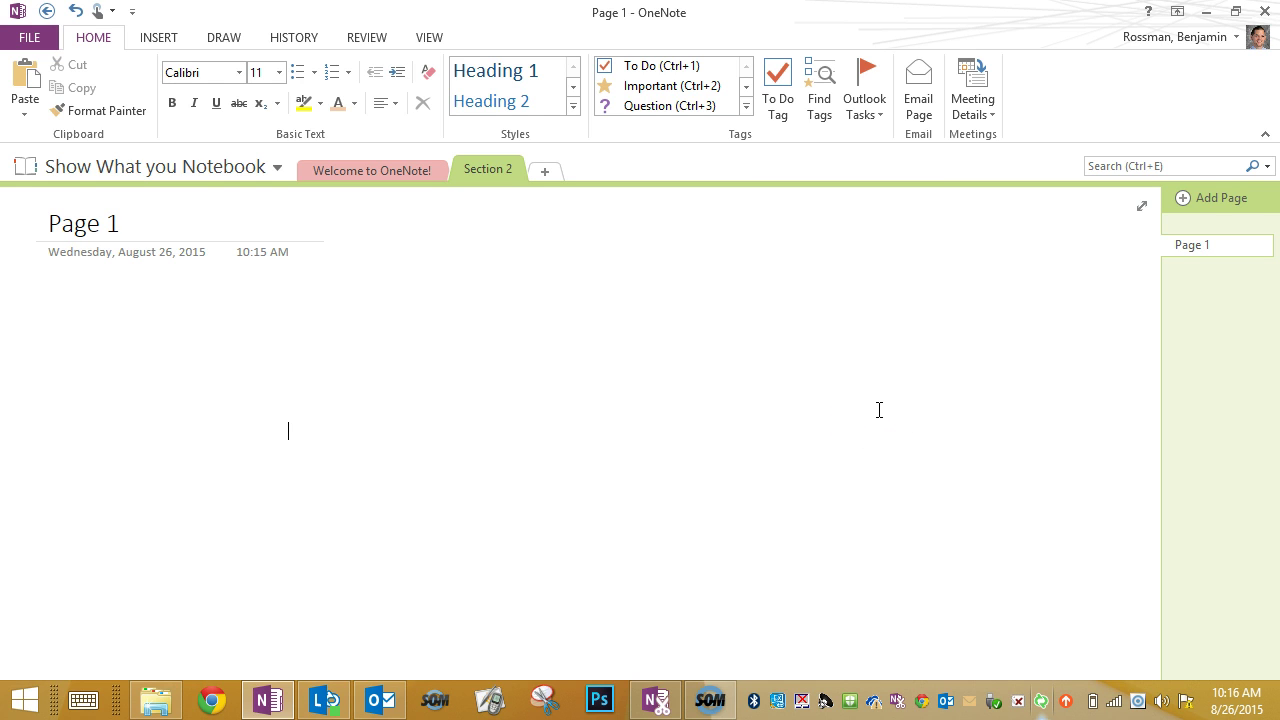
- Add another page to Section 2 and title it "page 2"
{"action": "left_click", "coordinate": [1184, 197]}
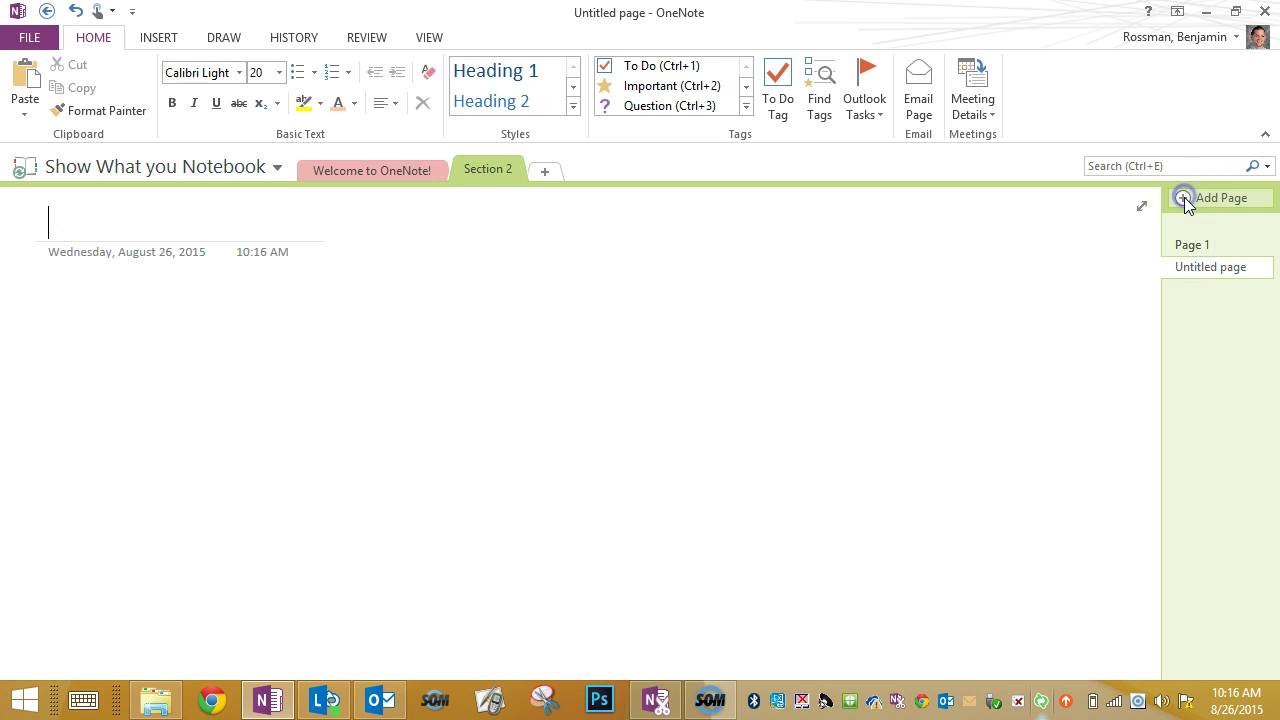
{"action": "type", "text": "page 2"}
{"action": "left_click", "coordinate": [1003, 387]}
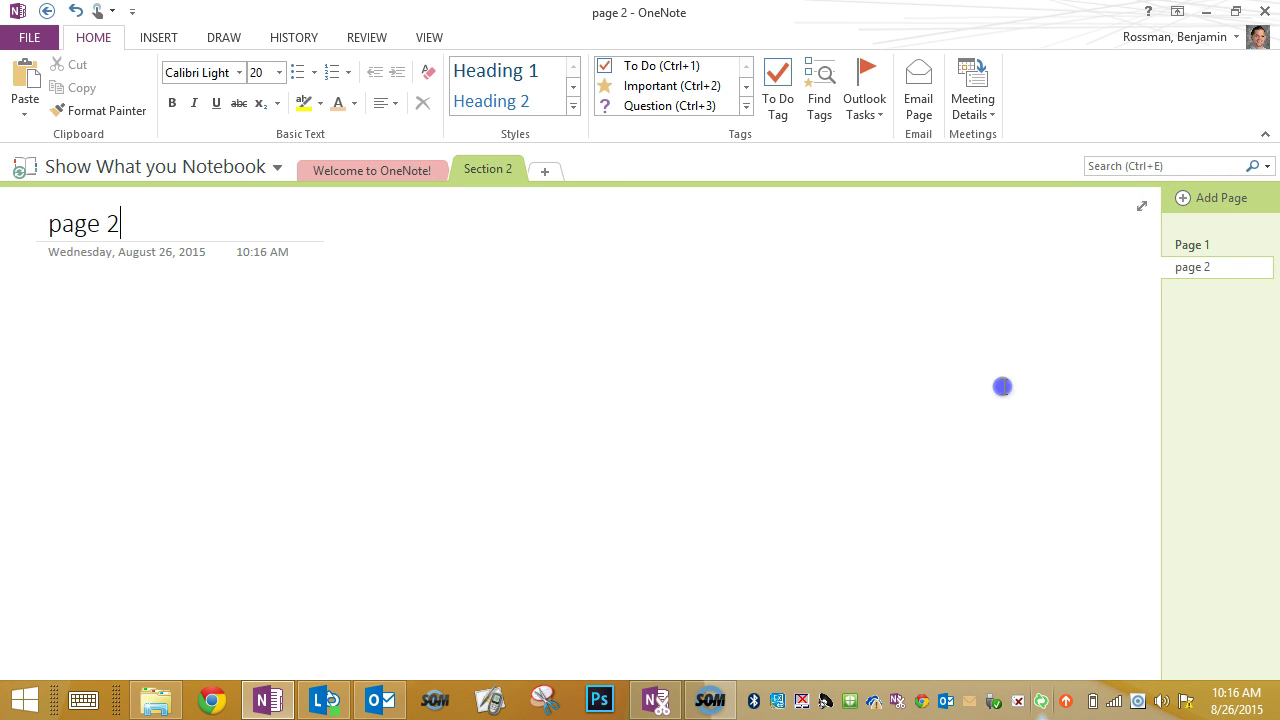
- Look through the pages of the "Welcome to OneNote!" section and compare them with the pages in Section 2
{"action": "left_click", "coordinate": [380, 169]}
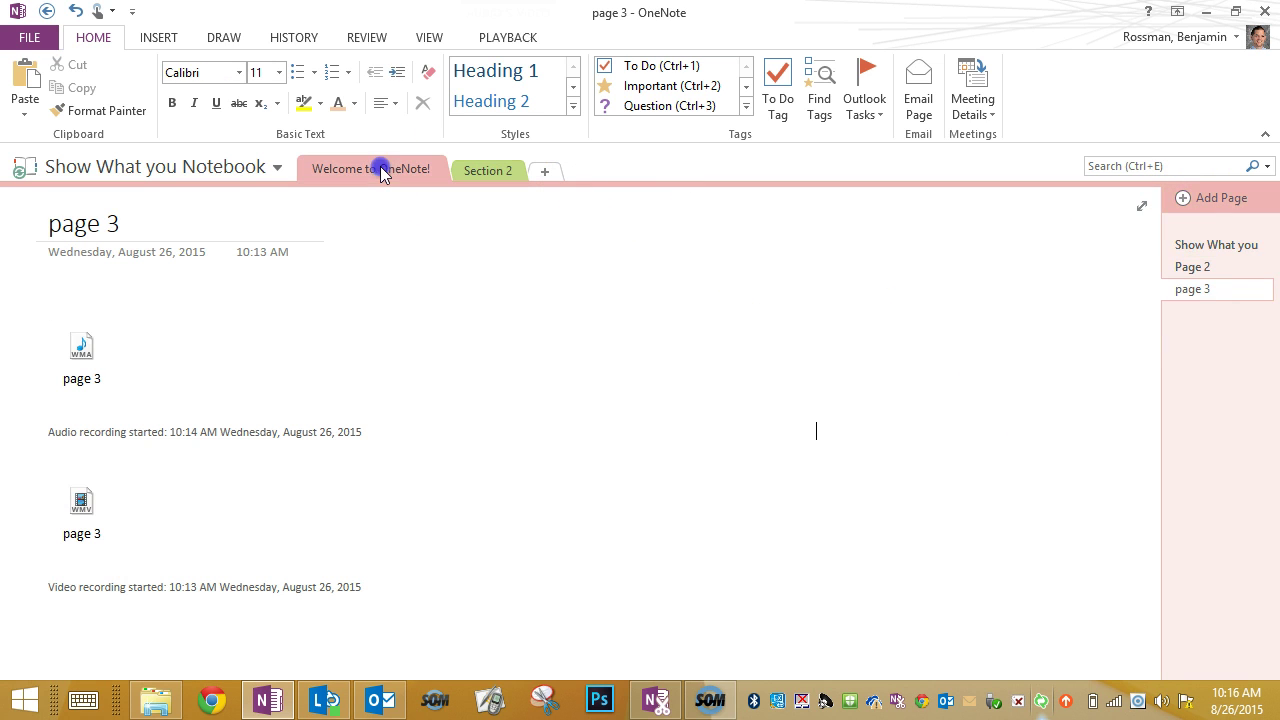
{"action": "left_click", "coordinate": [1205, 268]}
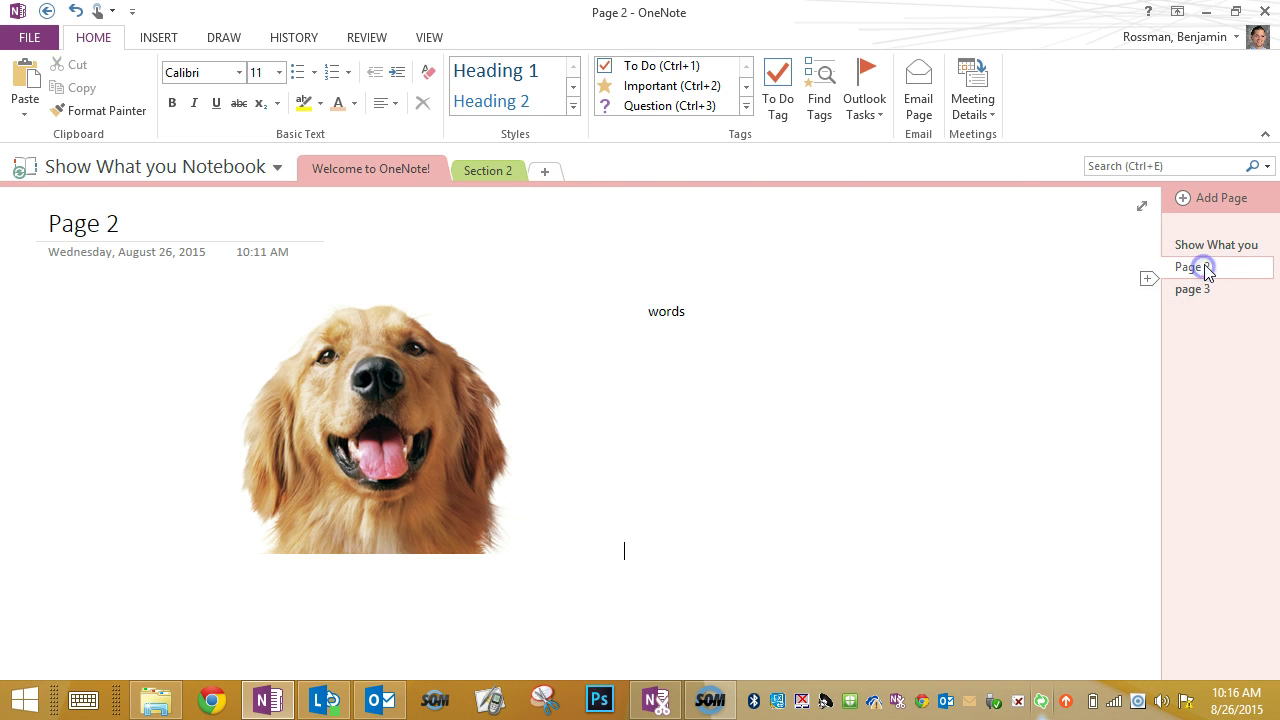
{"action": "left_click", "coordinate": [1212, 250]}
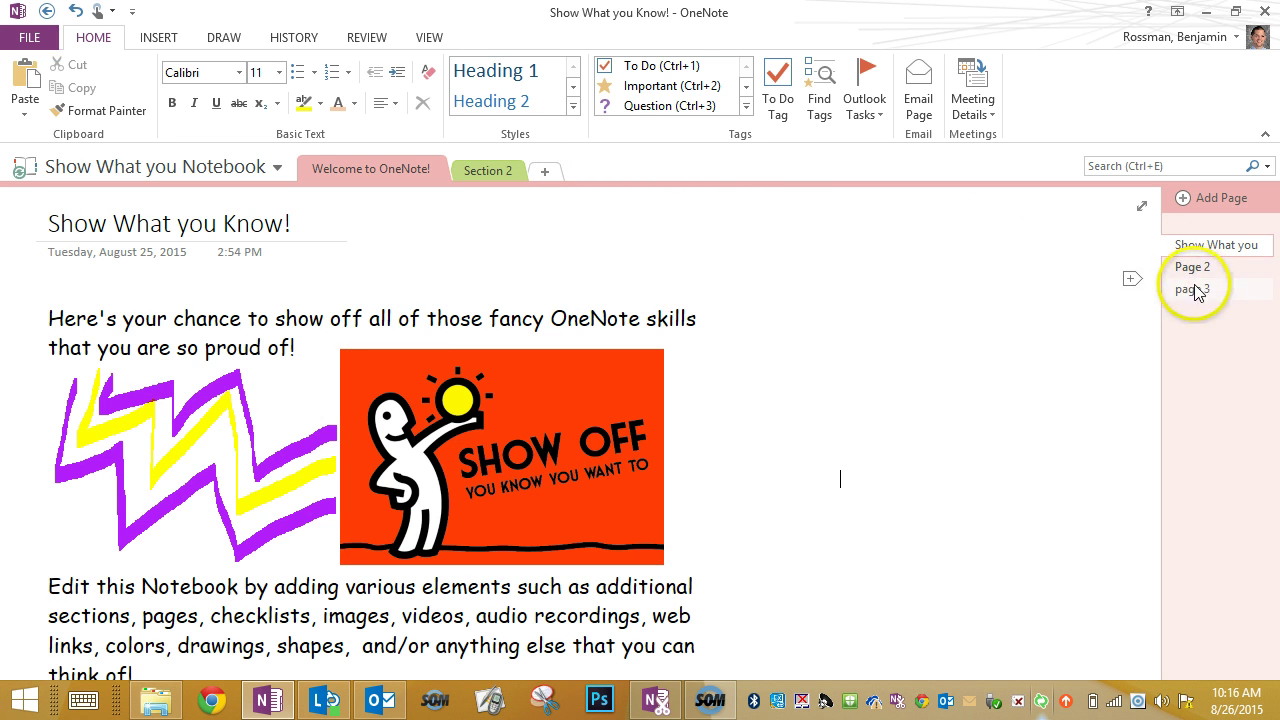
{"action": "left_click", "coordinate": [489, 170]}
{"action": "left_click", "coordinate": [395, 170]}
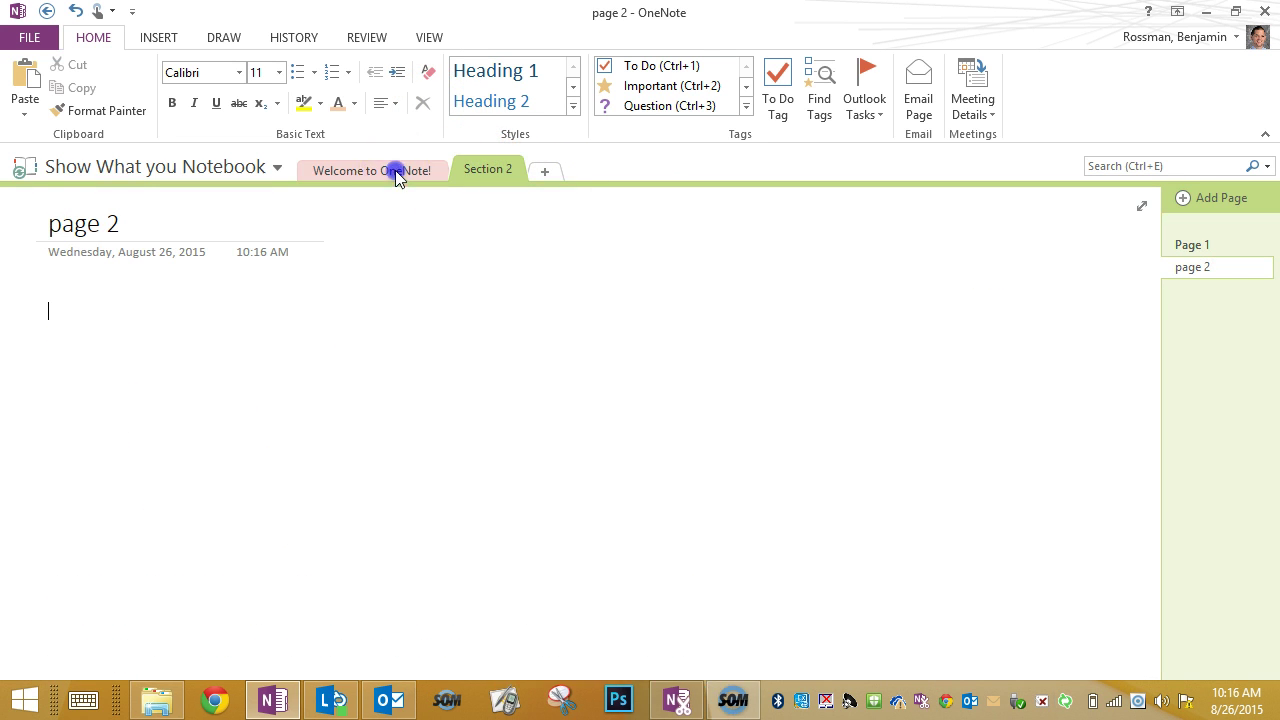
{"action": "left_click", "coordinate": [481, 170]}
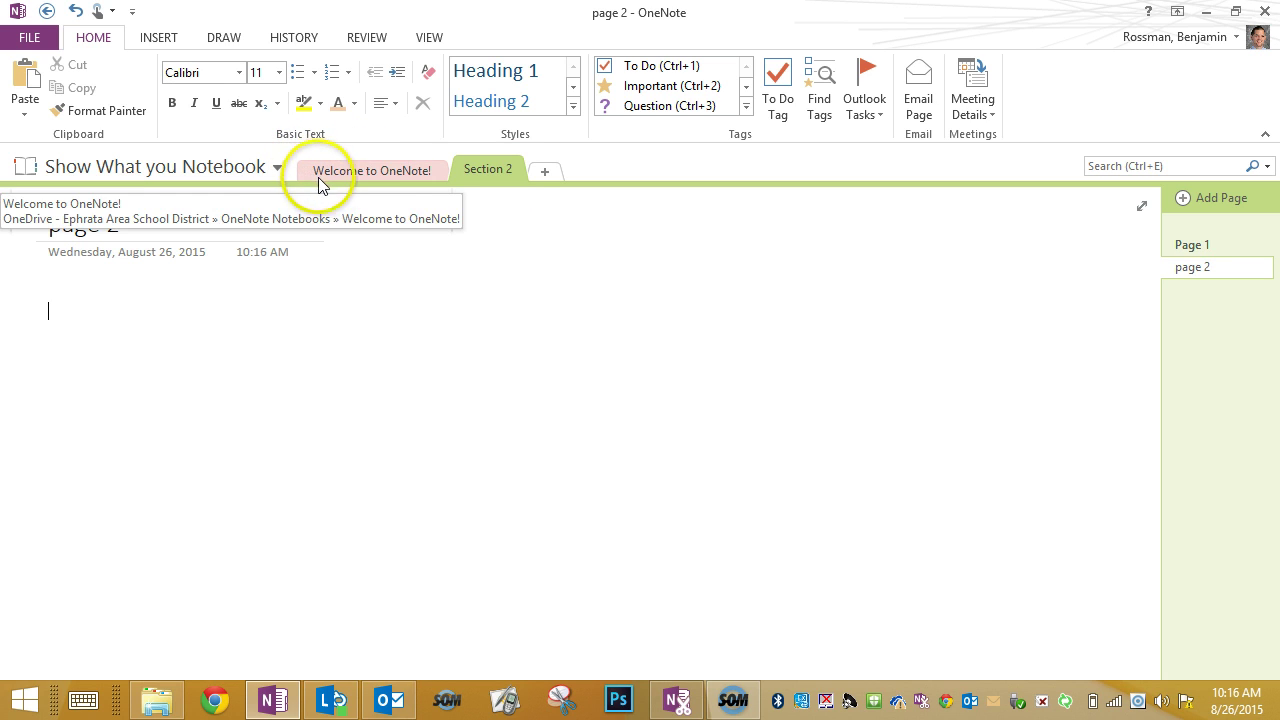
{"action": "mouse_move", "coordinate": [484, 170]}
{"action": "left_mouse_down"}
{"action": "mouse_move", "coordinate": [295, 170]}
{"action": "mouse_move", "coordinate": [506, 177]}
{"action": "left_mouse_up"}
- In the "Welcome to OneNote!" section, move the "Show What you Know!" page below page 3 and back to first place
{"action": "left_click", "coordinate": [436, 172]}
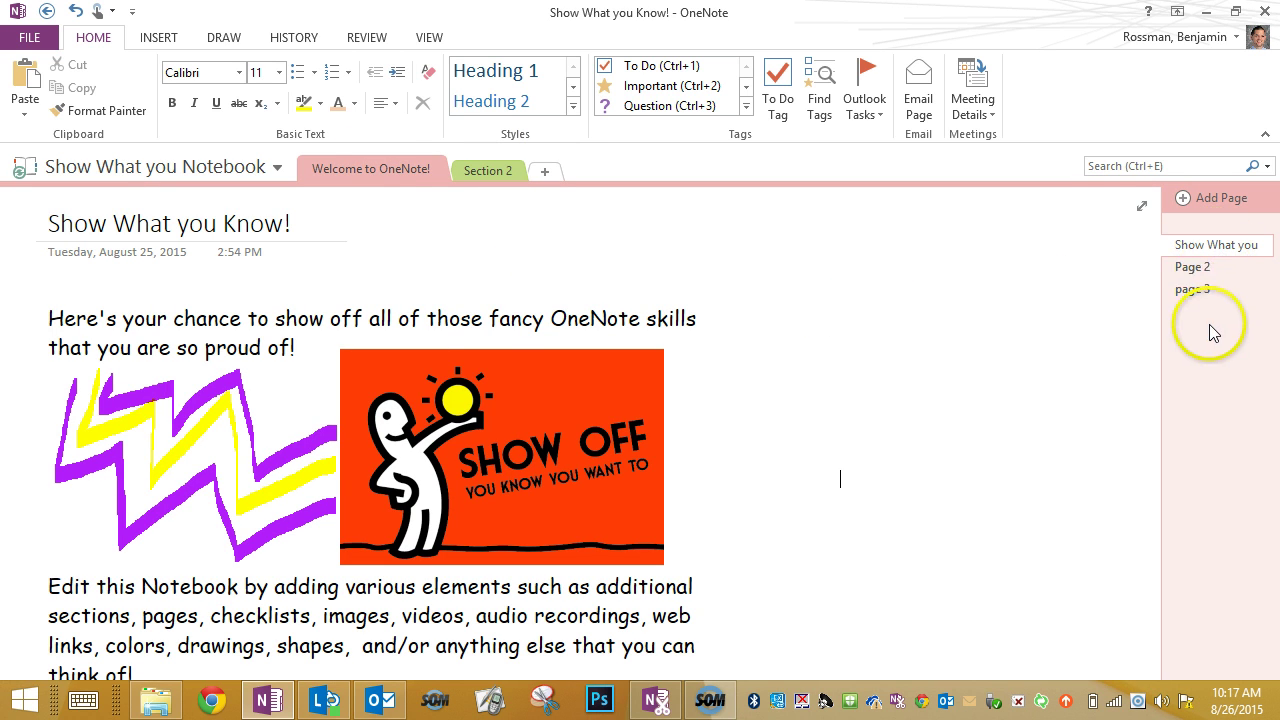
{"action": "left_click_drag", "start_coordinate": [1217, 266], "coordinate": [1221, 310]}
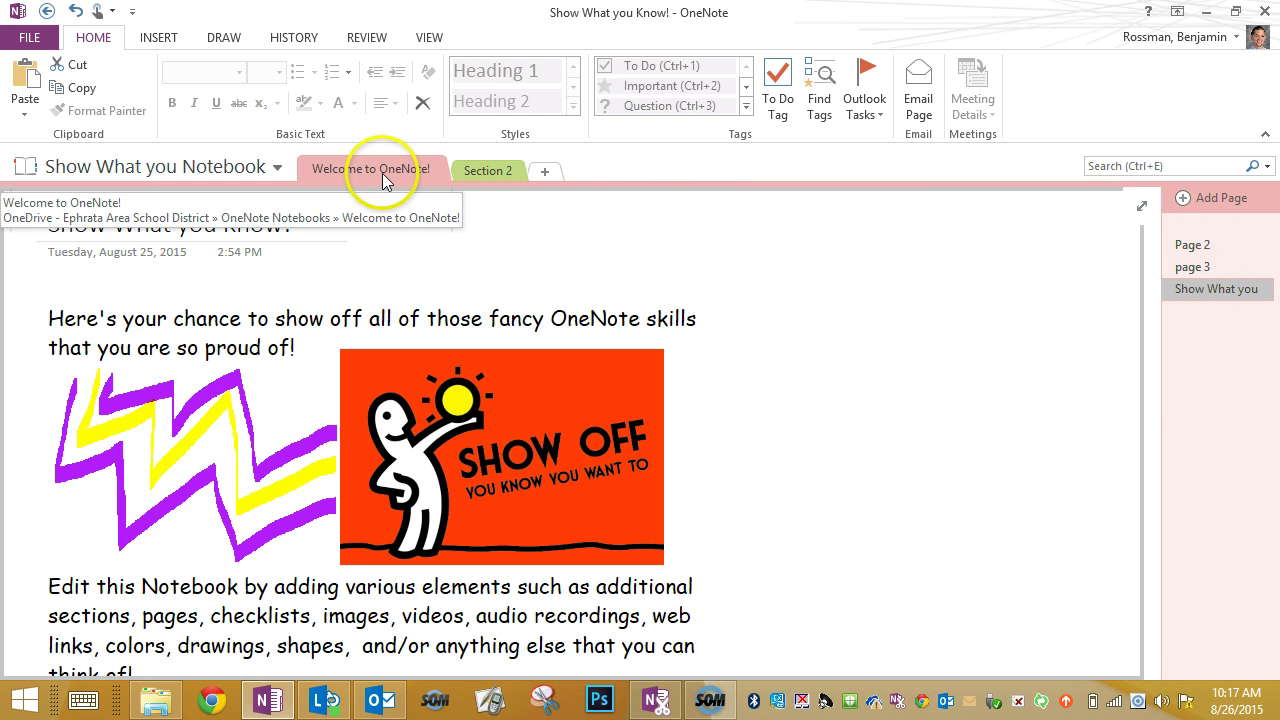
{"action": "left_click_drag", "start_coordinate": [1212, 291], "coordinate": [1212, 240]}
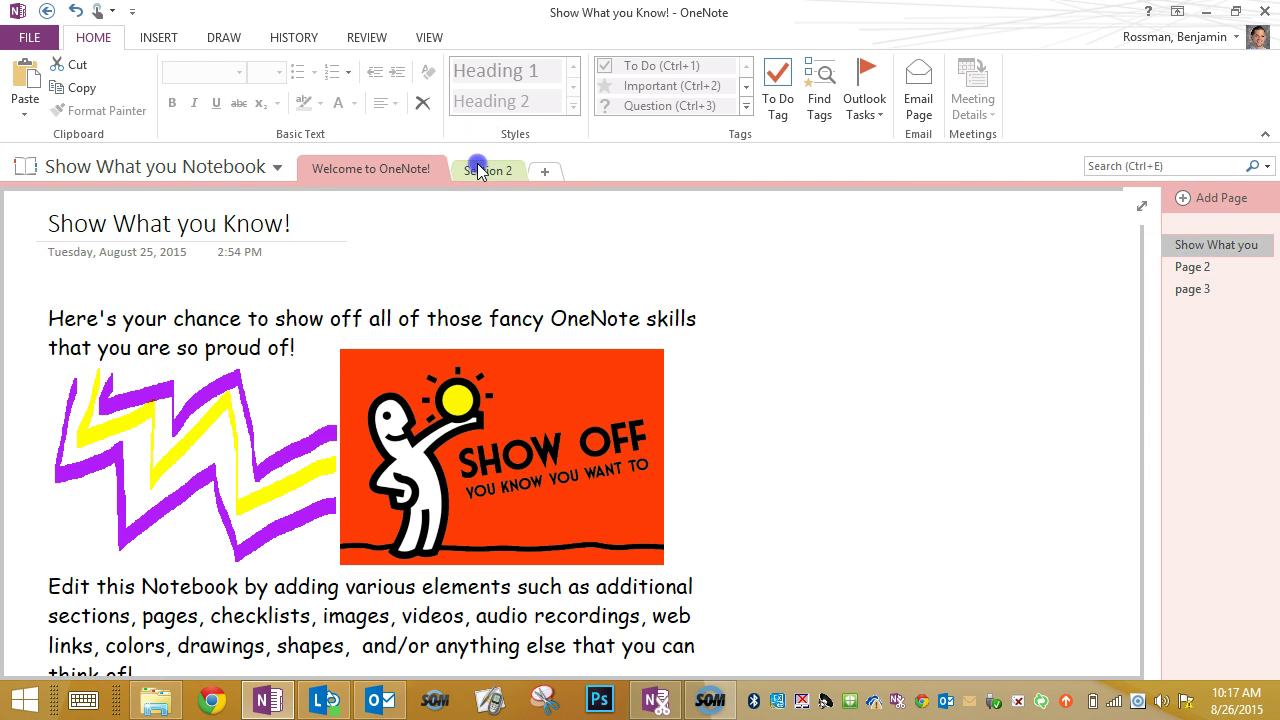
- On page 2 of Section 2, create a to-do checklist with the items "wake up", "brush teeth", "eat breakfast" and "..."
{"action": "left_click", "coordinate": [479, 169]}
{"action": "left_click", "coordinate": [471, 223]}
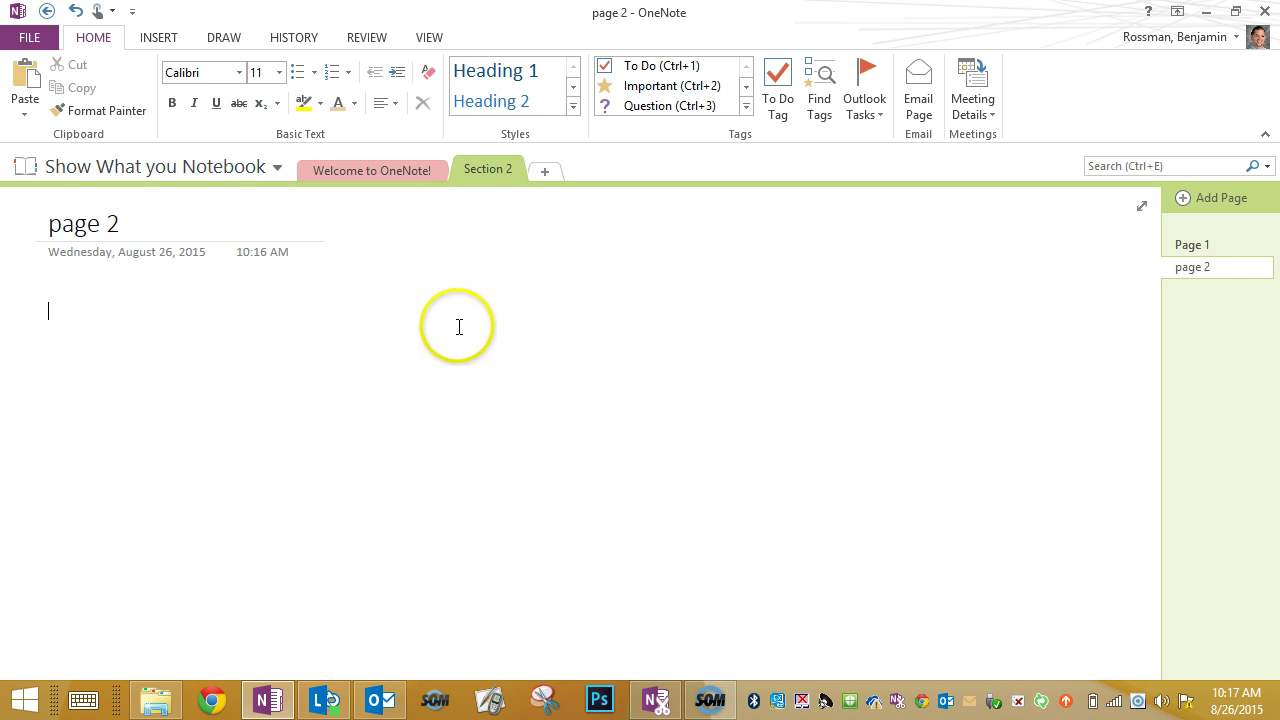
{"action": "left_click", "coordinate": [568, 357]}
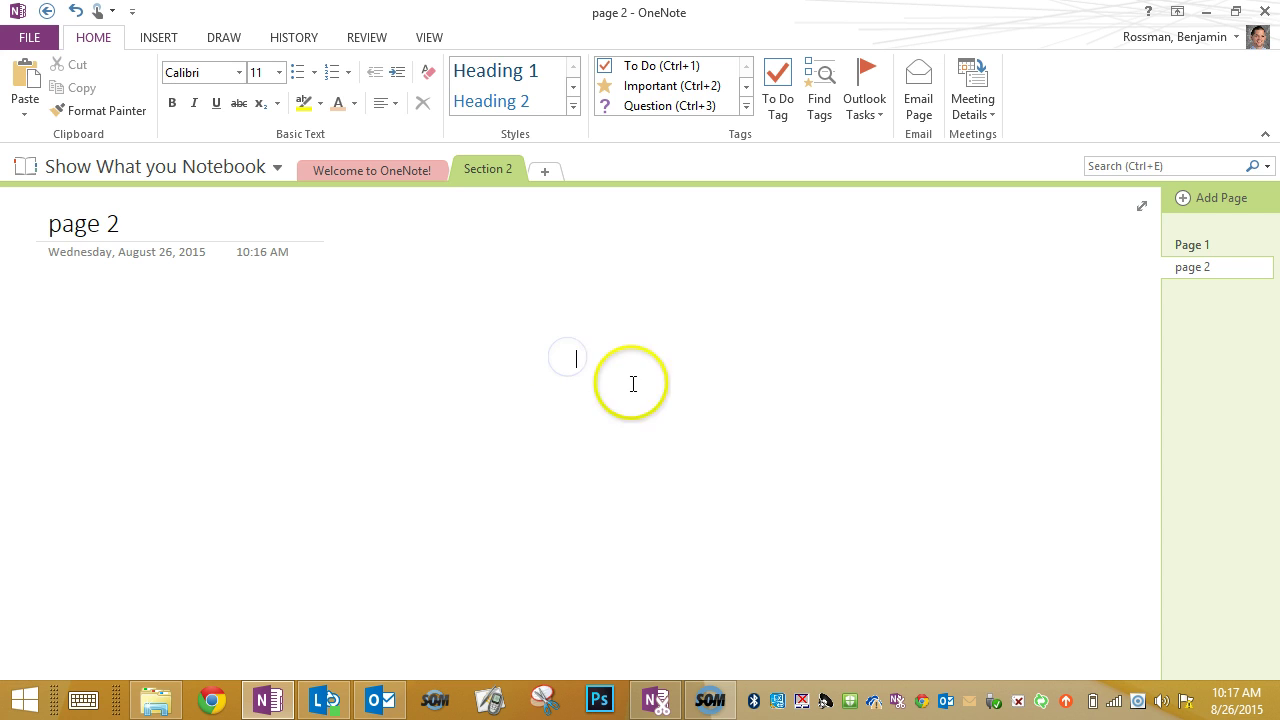
{"action": "left_click", "coordinate": [784, 96]}
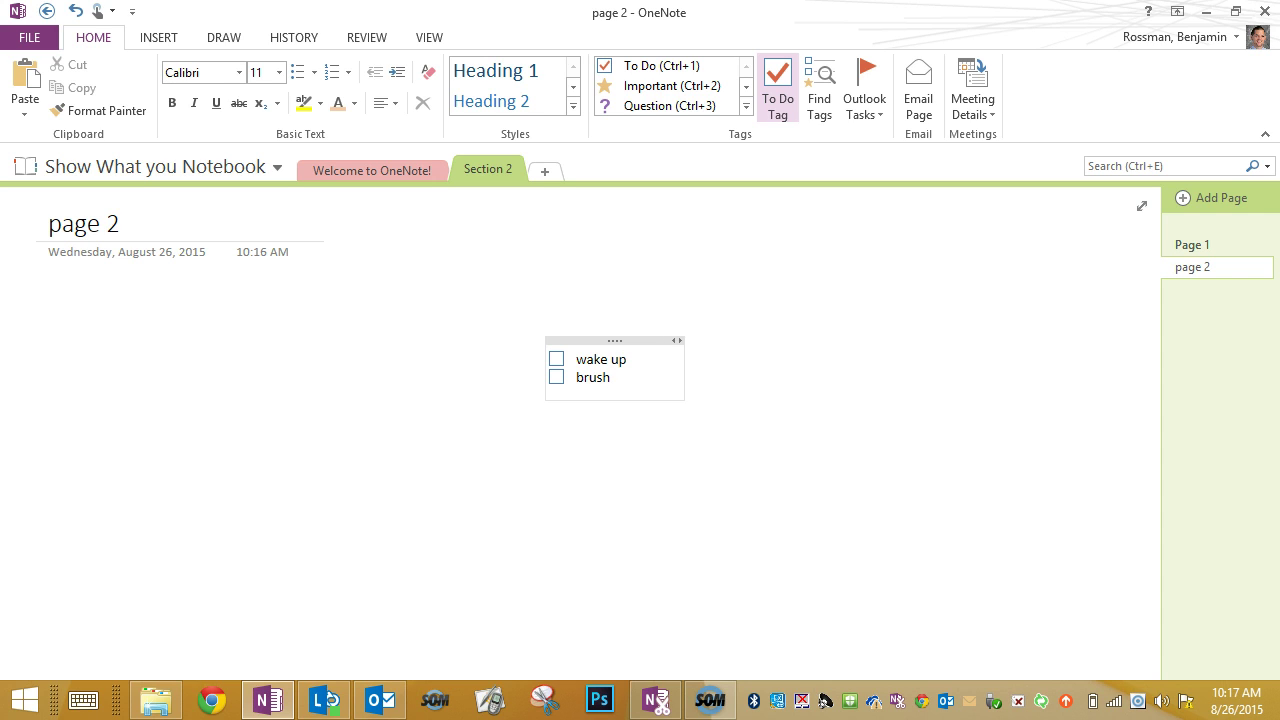
{"action": "type", "text": "th"}
{"action": "key", "text": "Return"}
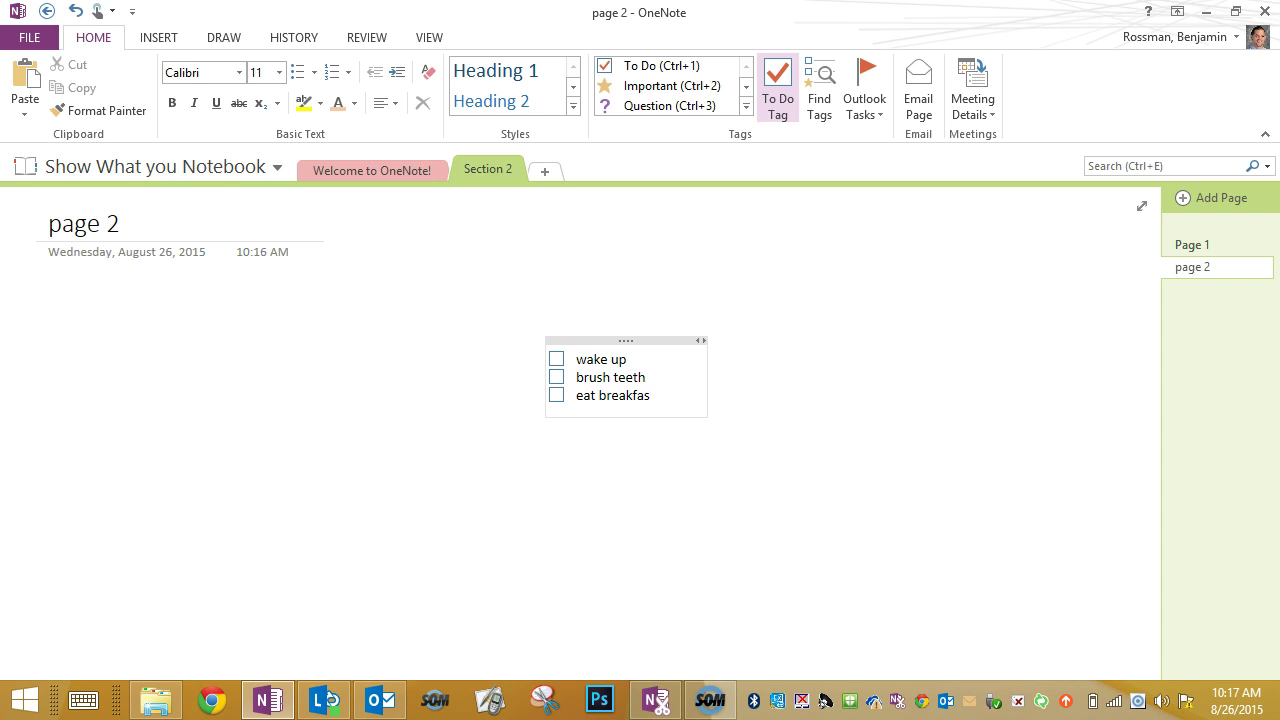
{"action": "key", "text": "Return"}
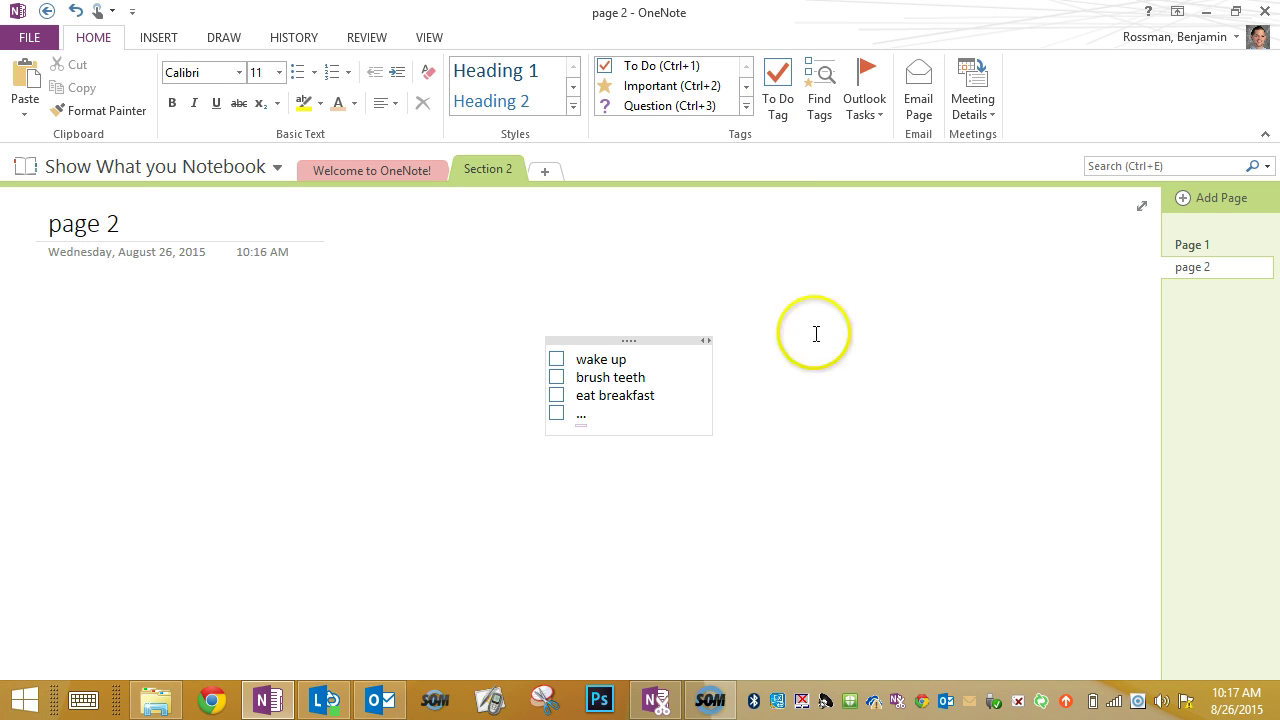
{"action": "left_click", "coordinate": [804, 428]}
- Mark all four items of the checklist on page 2 as completed
{"action": "left_click", "coordinate": [557, 362]}
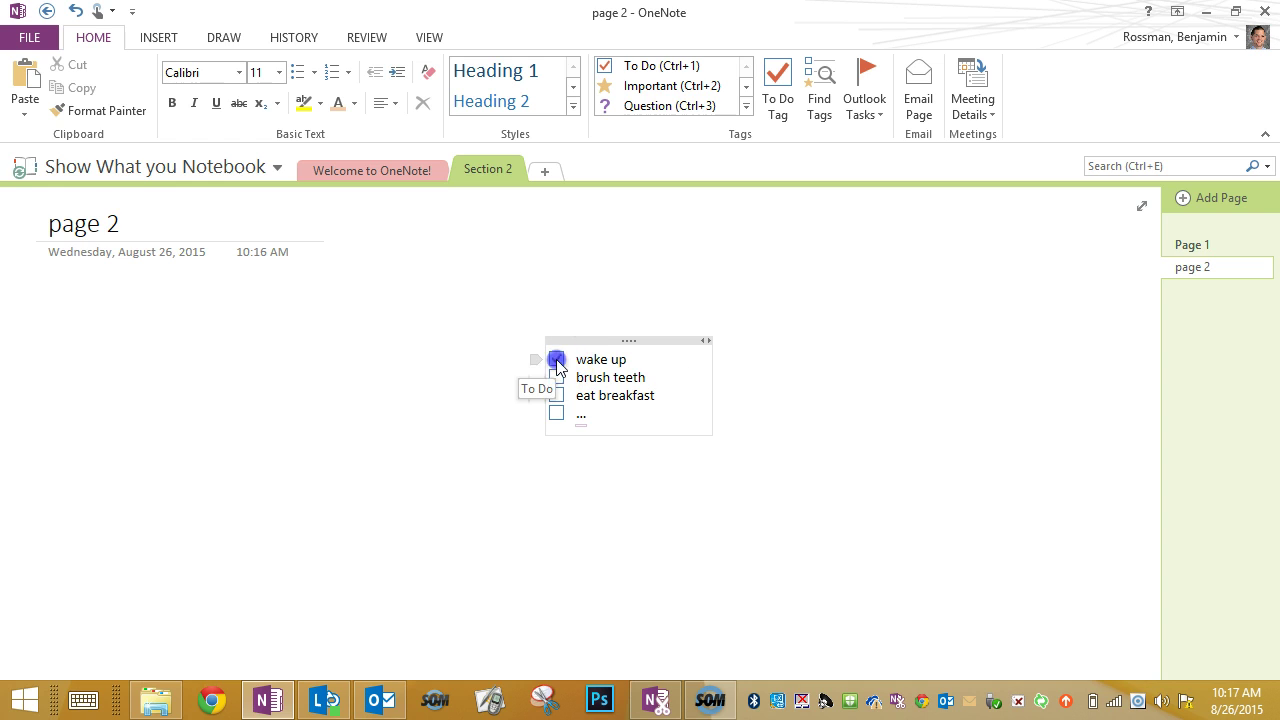
{"action": "left_click", "coordinate": [557, 379]}
{"action": "left_click", "coordinate": [557, 396]}
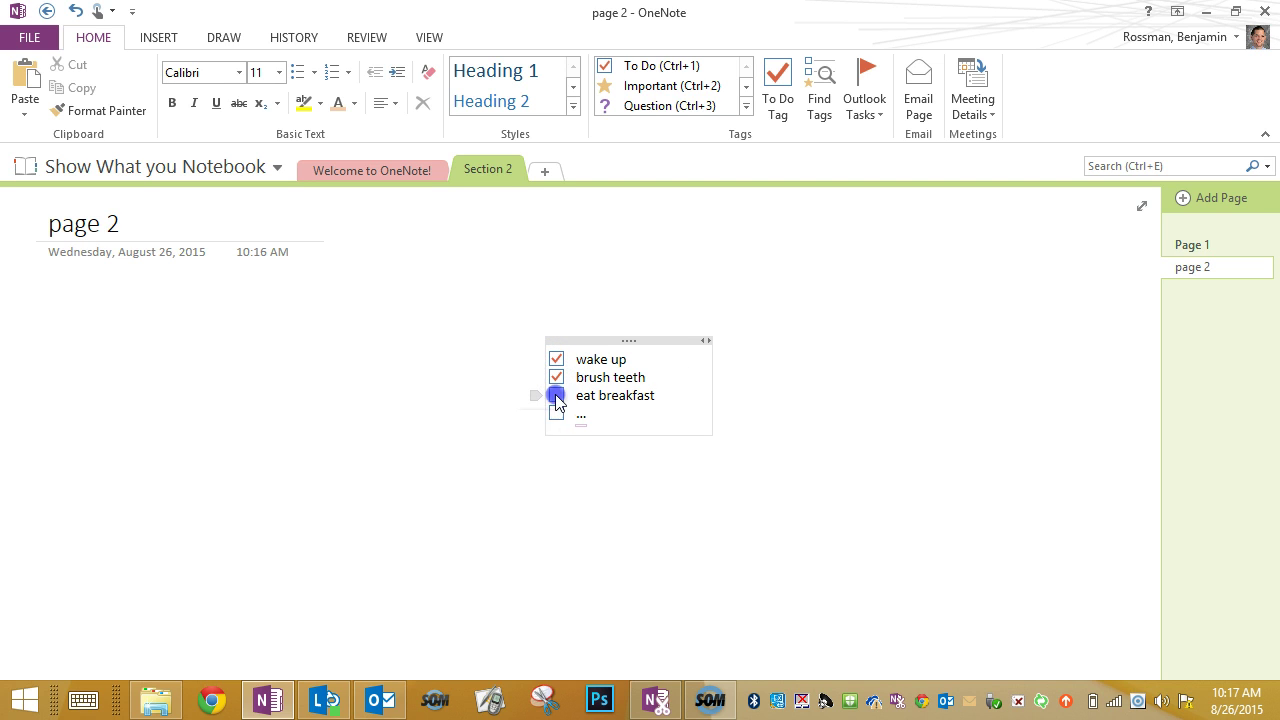
{"action": "left_click", "coordinate": [557, 413]}
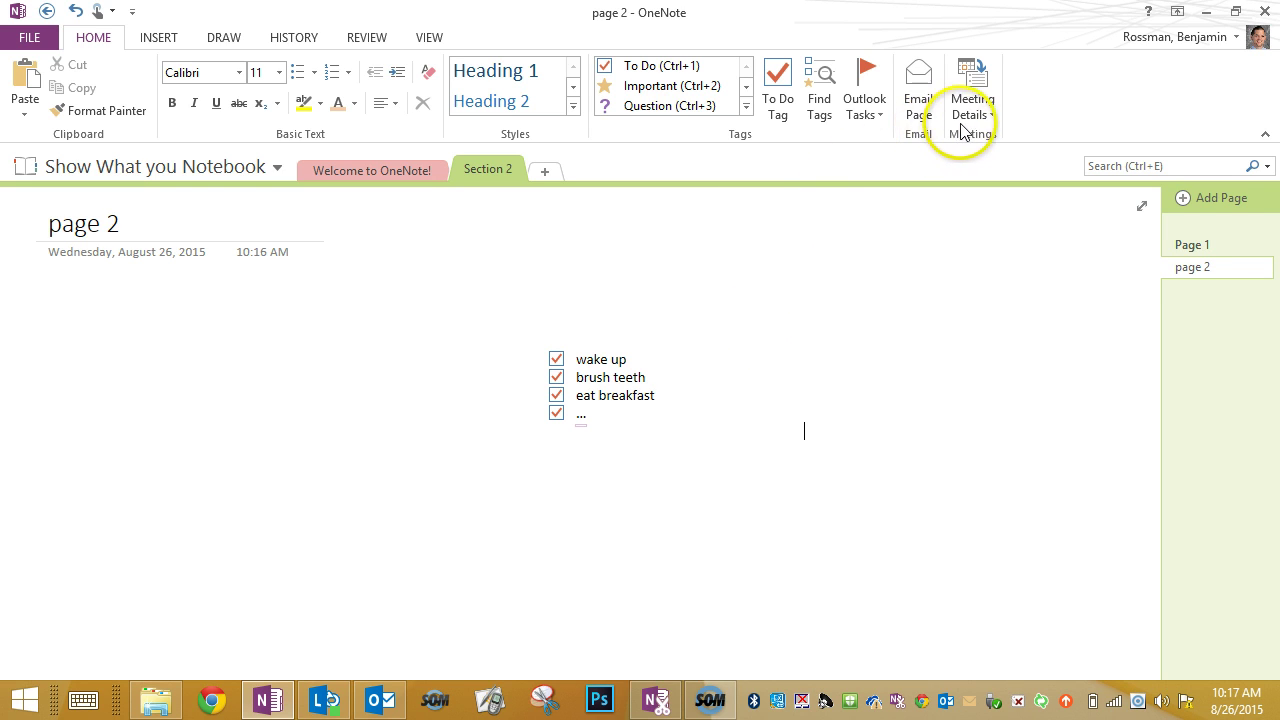
- Draw two long wavy strokes across the checklist with the 4.0 mm Yellow Highlighter
{"action": "left_click", "coordinate": [235, 38]}
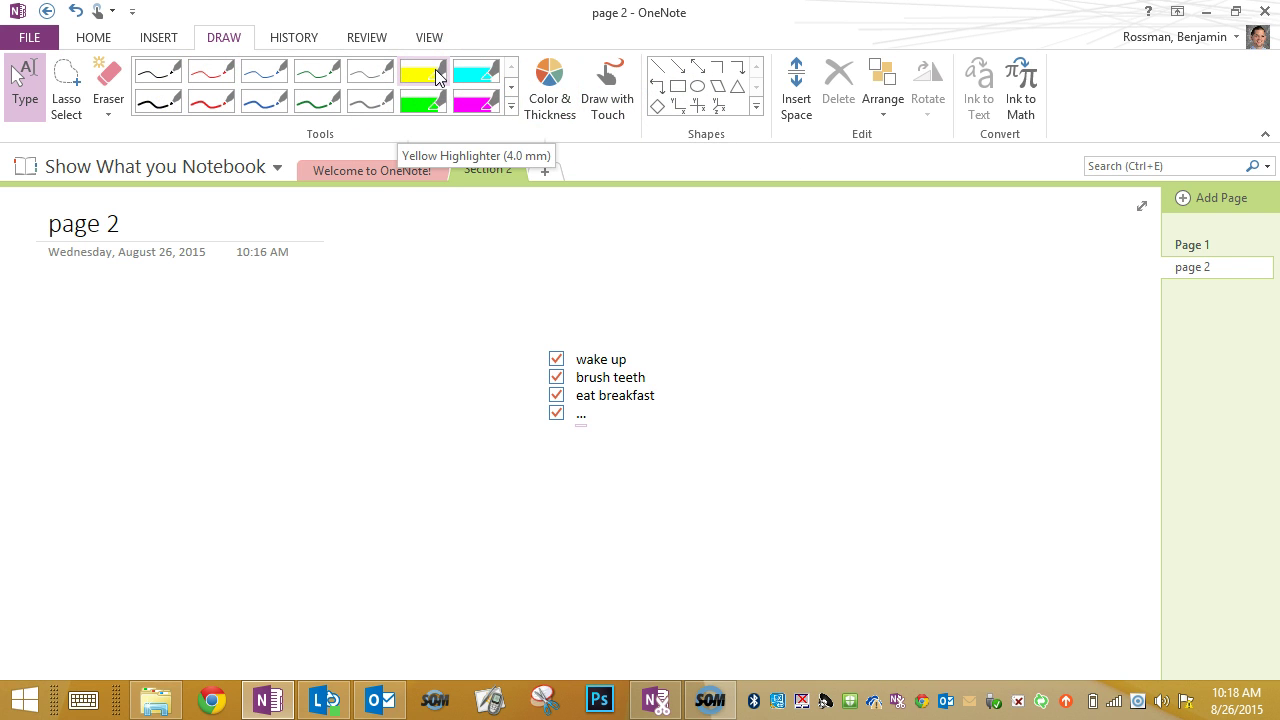
{"action": "left_click", "coordinate": [511, 87]}
{"action": "left_click", "coordinate": [511, 66]}
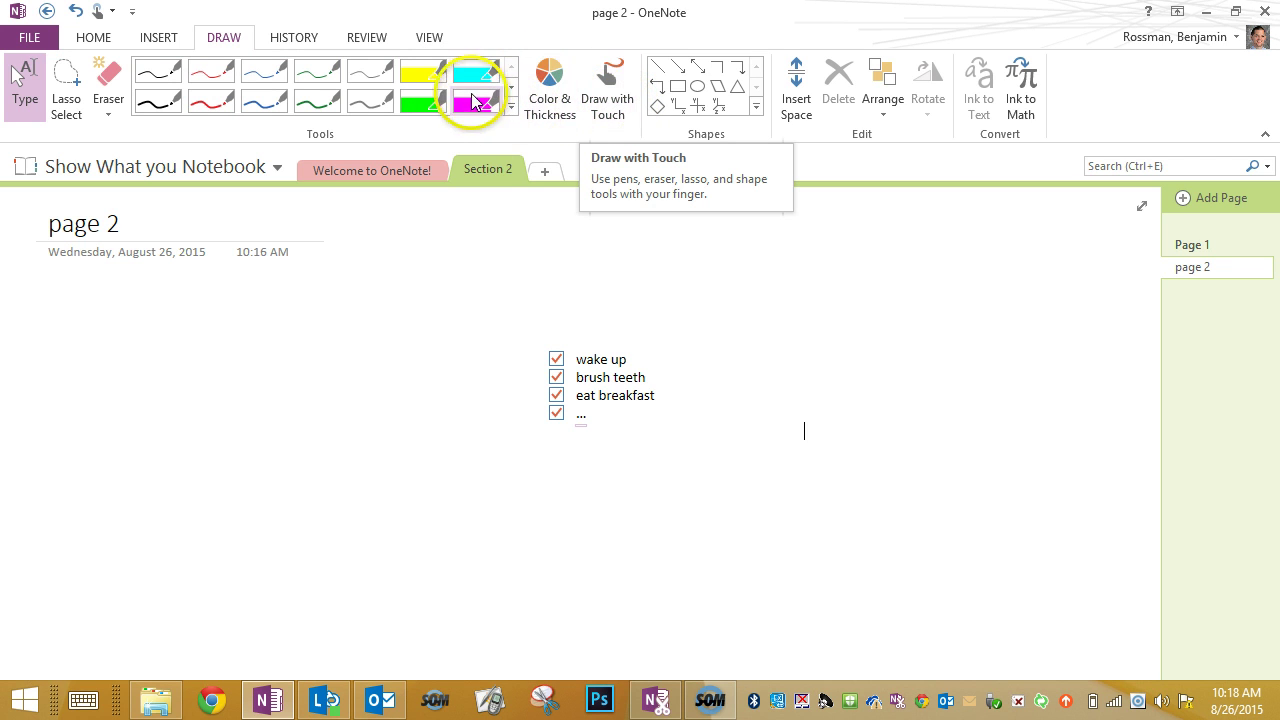
{"action": "left_click", "coordinate": [423, 72]}
{"action": "mouse_move", "coordinate": [352, 399]}
{"action": "left_mouse_down"}
{"action": "mouse_move", "coordinate": [580, 423]}
{"action": "mouse_move", "coordinate": [903, 429]}
{"action": "left_mouse_up"}
{"action": "mouse_move", "coordinate": [372, 361]}
{"action": "left_mouse_down"}
{"action": "mouse_move", "coordinate": [417, 386]}
{"action": "mouse_move", "coordinate": [853, 381]}
{"action": "left_mouse_up"}
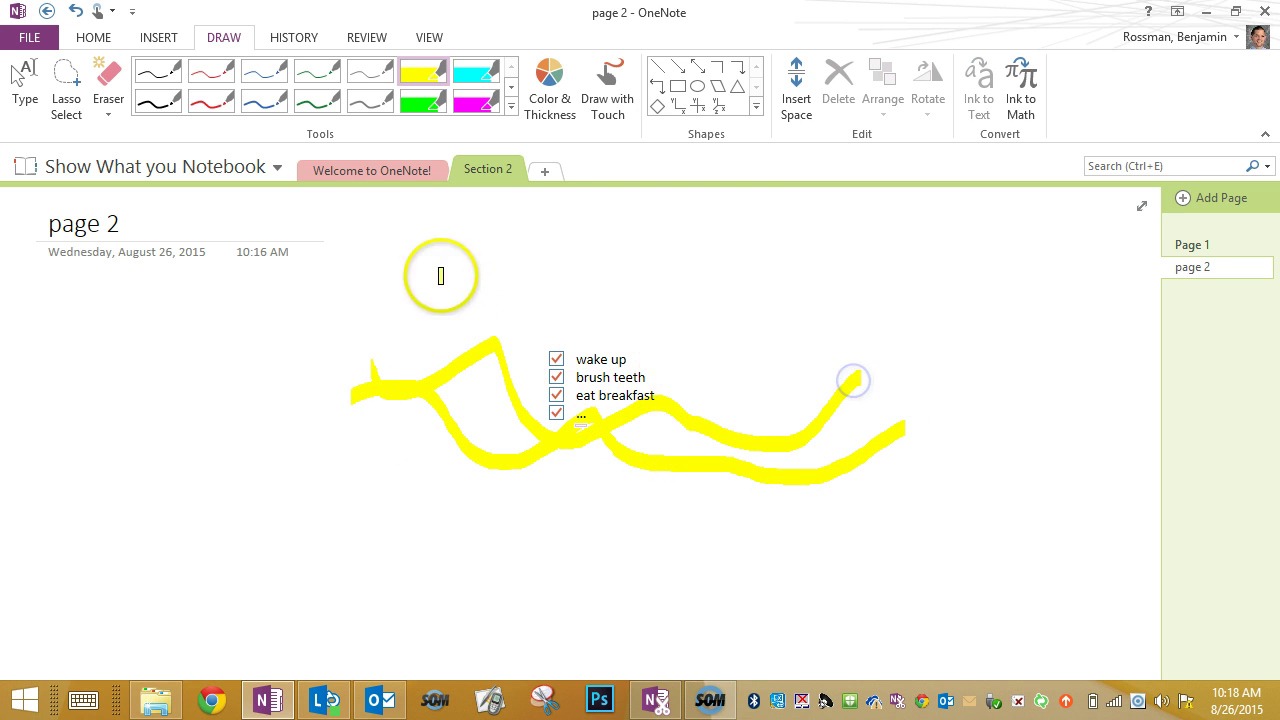
- Set the highlighter's line color to medium blue and highlight the page title "page 2"
{"action": "left_click", "coordinate": [105, 80]}
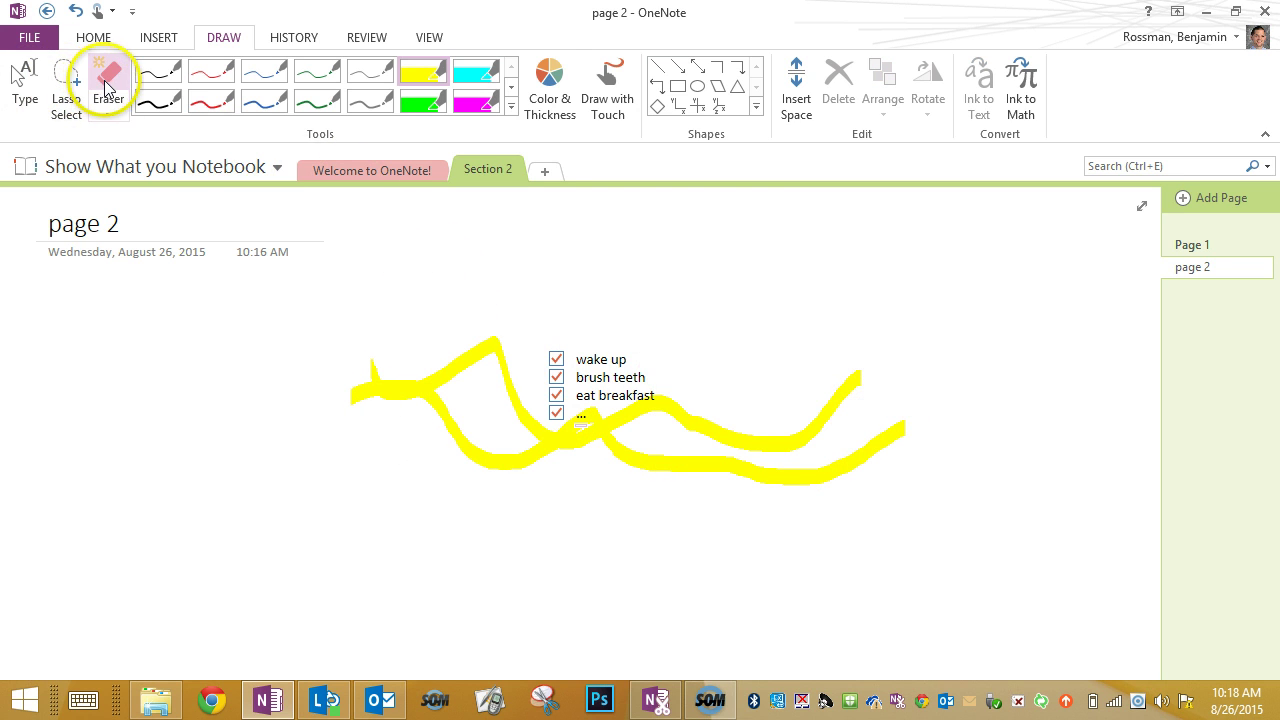
{"action": "left_click", "coordinate": [537, 95]}
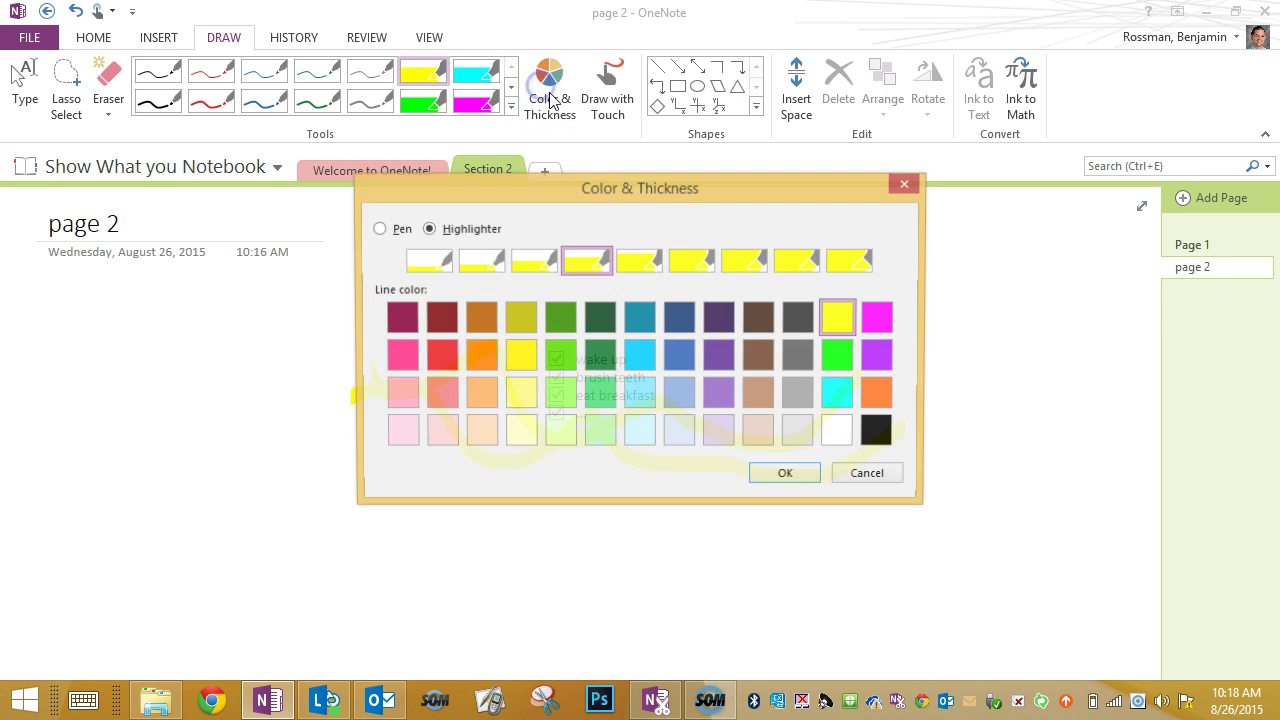
{"action": "left_click", "coordinate": [680, 355]}
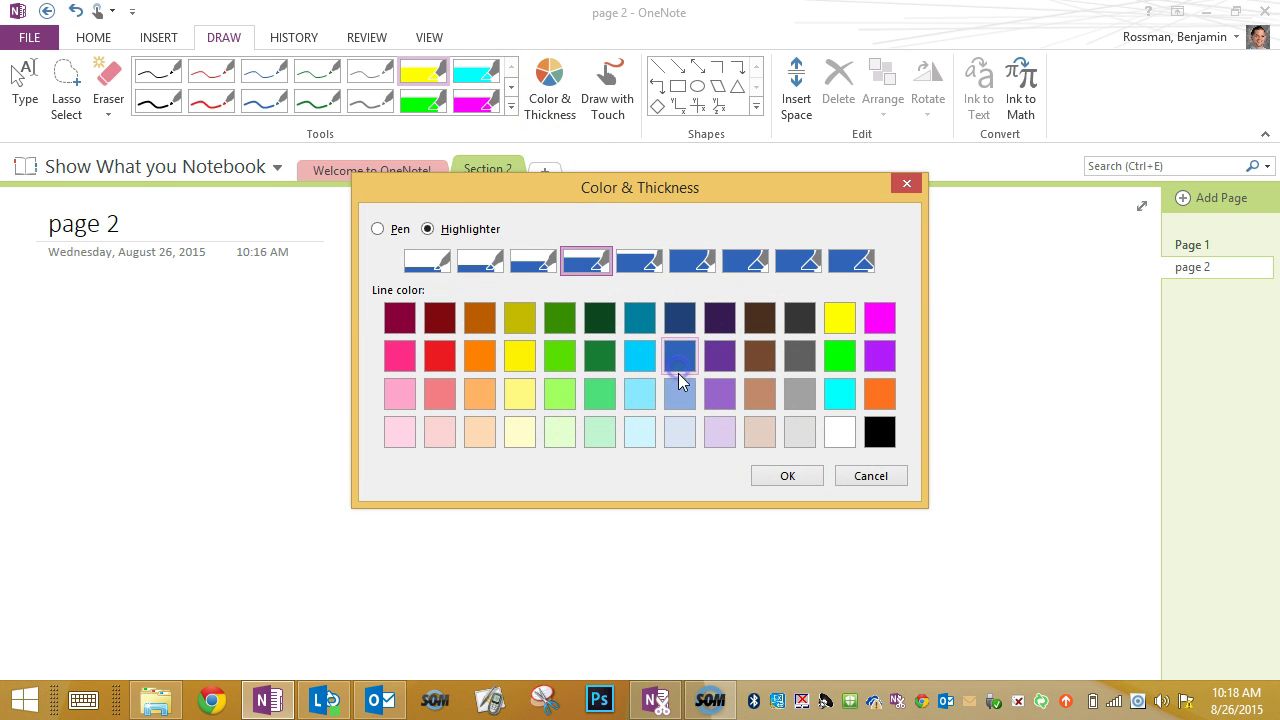
{"action": "left_click", "coordinate": [770, 476]}
{"action": "mouse_move", "coordinate": [56, 224]}
{"action": "left_mouse_down"}
{"action": "mouse_move", "coordinate": [145, 224]}
{"action": "mouse_move", "coordinate": [22, 225]}
{"action": "mouse_move", "coordinate": [163, 229]}
{"action": "mouse_move", "coordinate": [150, 228]}
{"action": "left_mouse_up"}
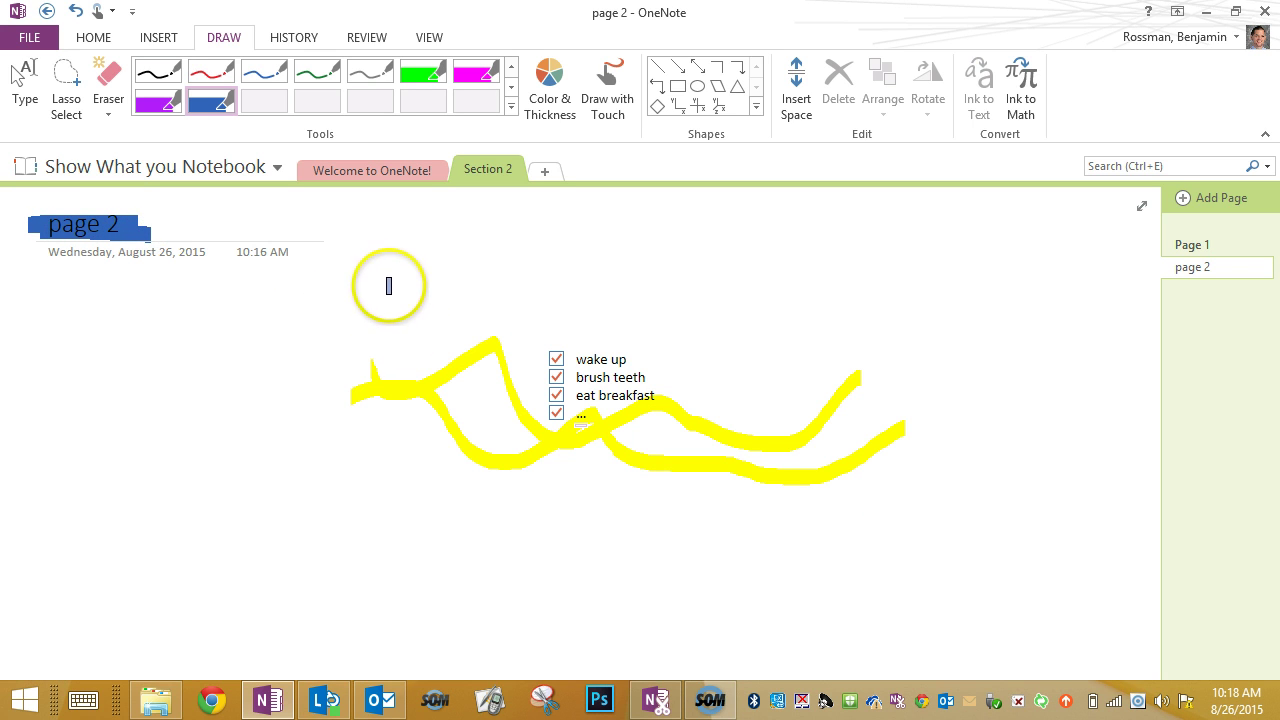
- Return to the "Welcome to OneNote!" section, switch to Outlook and open the notebook in the browser from the "OneNote Link" message
{"action": "left_click", "coordinate": [363, 170]}
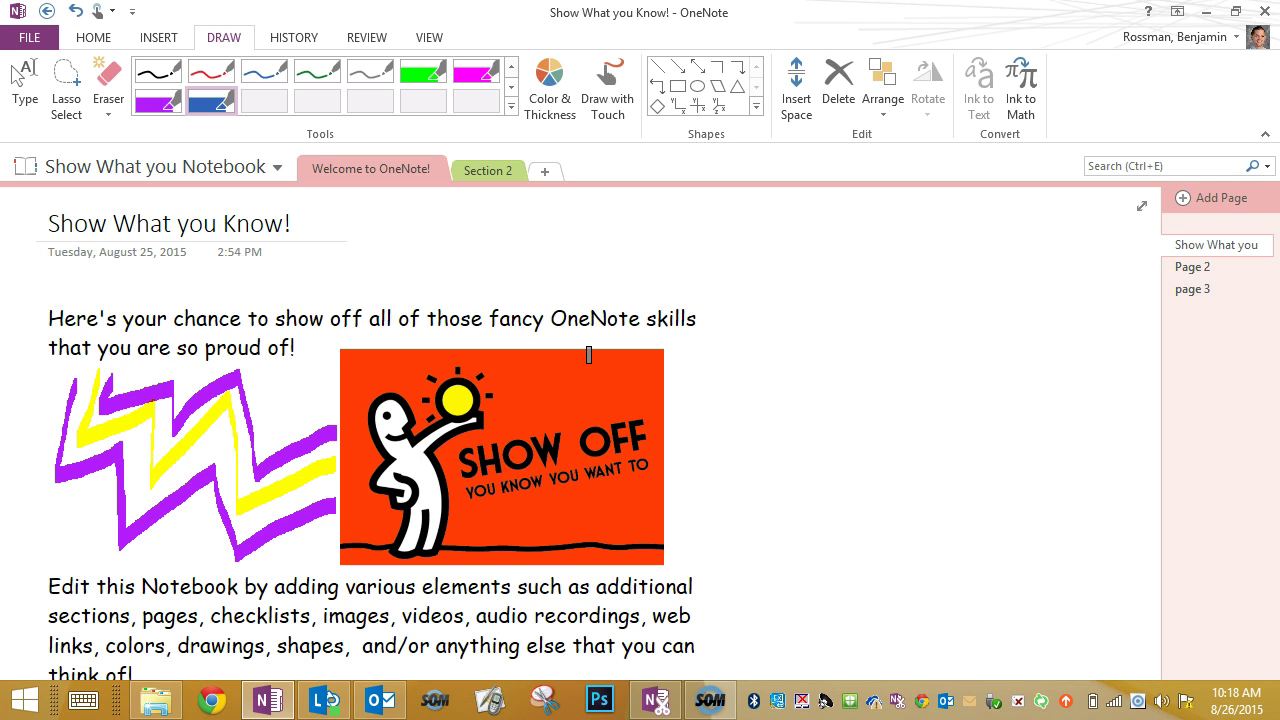
{"action": "left_click", "coordinate": [1206, 12]}
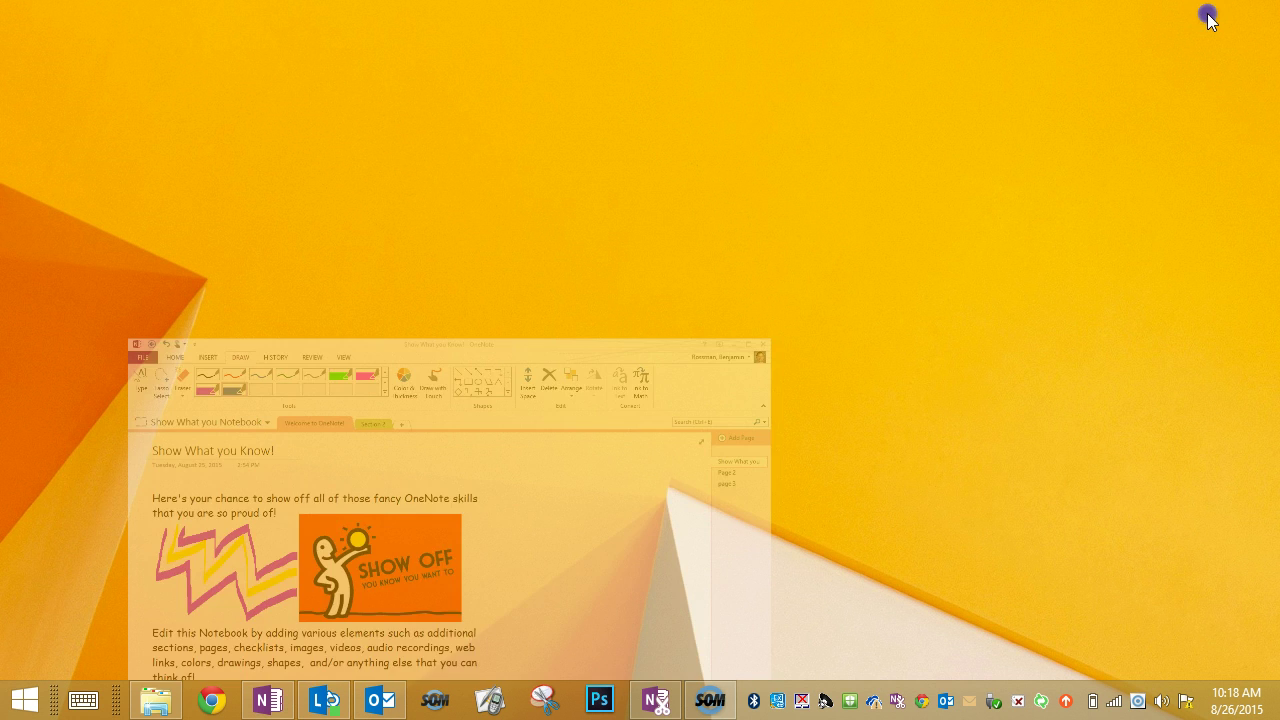
{"action": "left_click", "coordinate": [380, 700]}
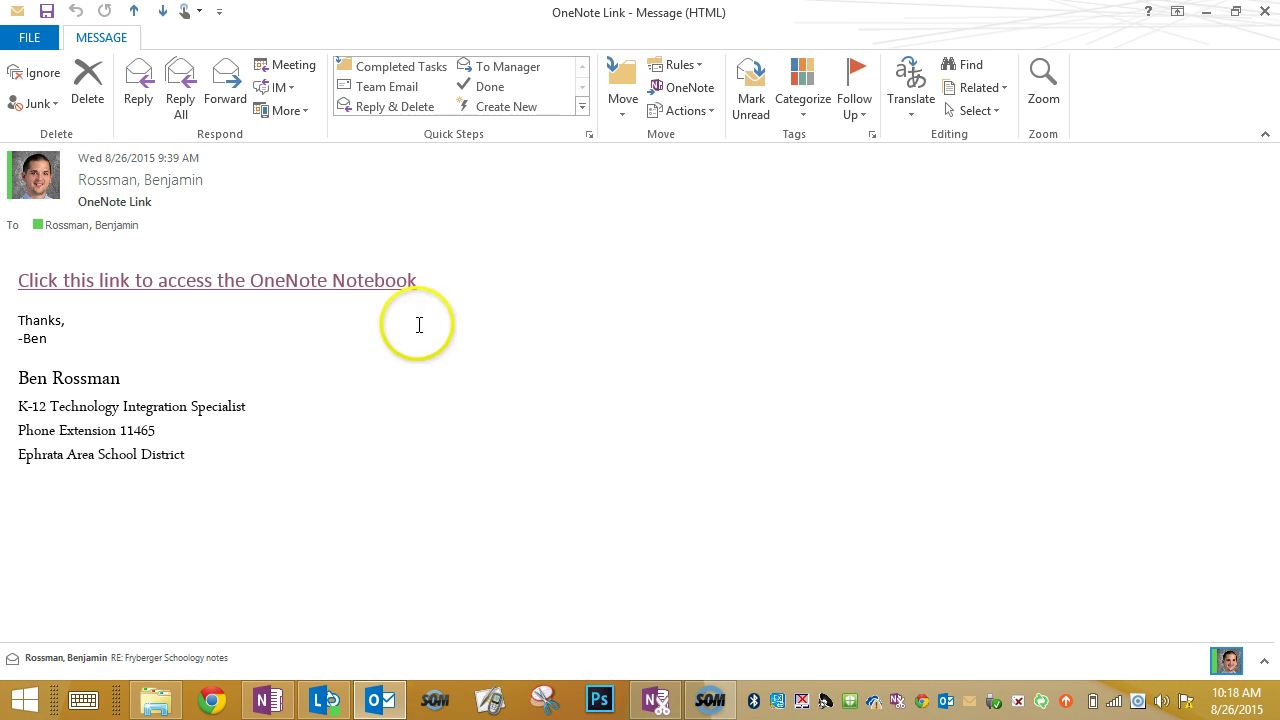
{"action": "left_click", "coordinate": [334, 297]}
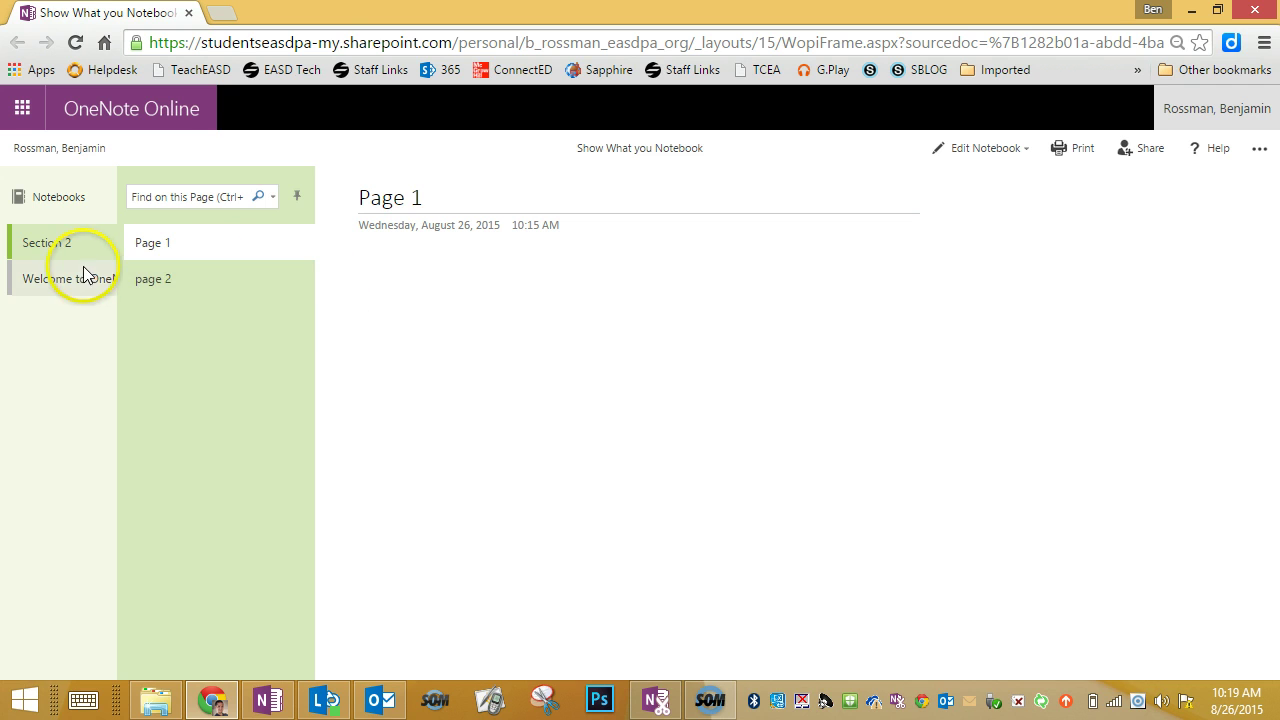
- Look through the pages of the "Welcome to OneNote!" section and Section 2 in OneNote Online, ending on page 2 of Section 2
{"action": "left_click", "coordinate": [62, 286]}
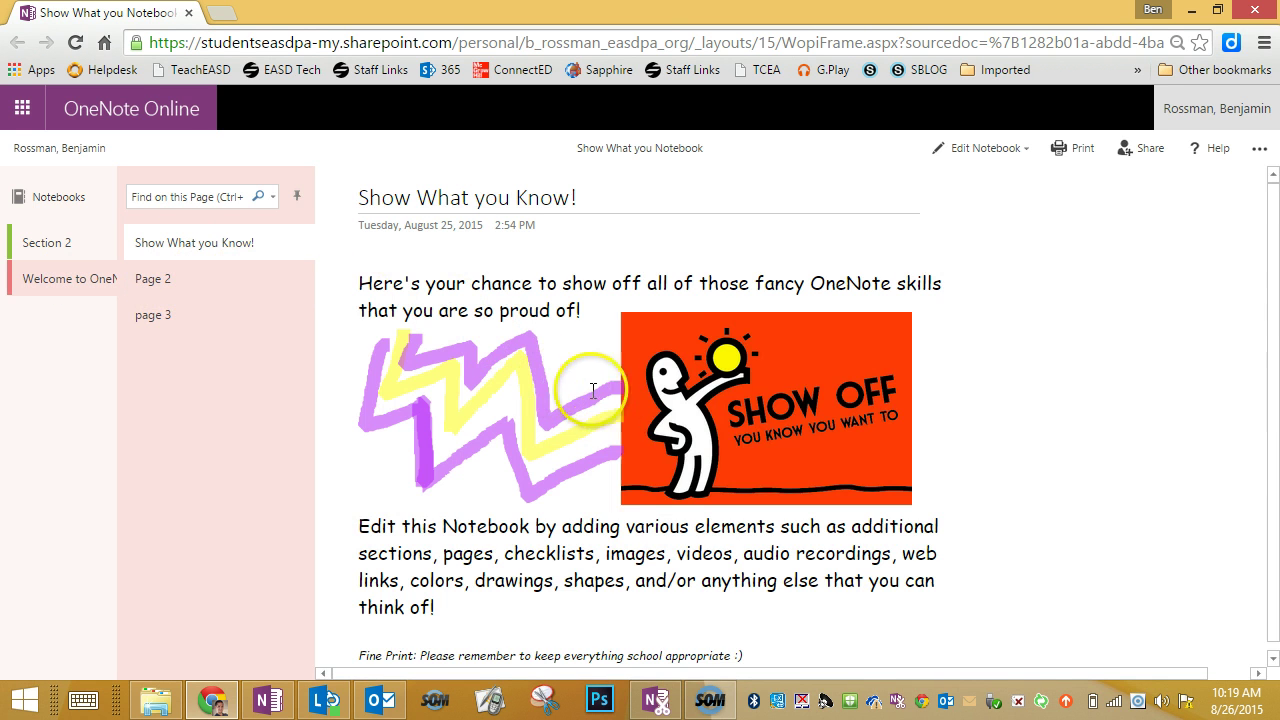
{"action": "left_click", "coordinate": [187, 280]}
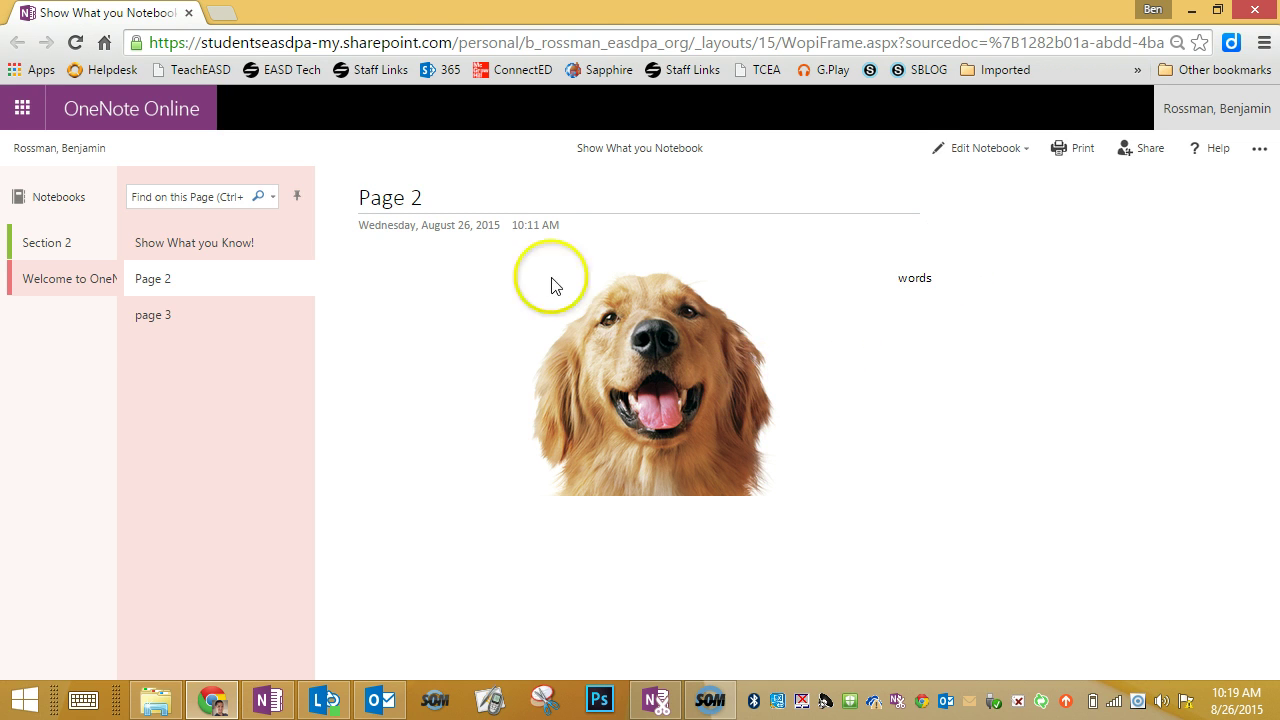
{"action": "left_click", "coordinate": [146, 316]}
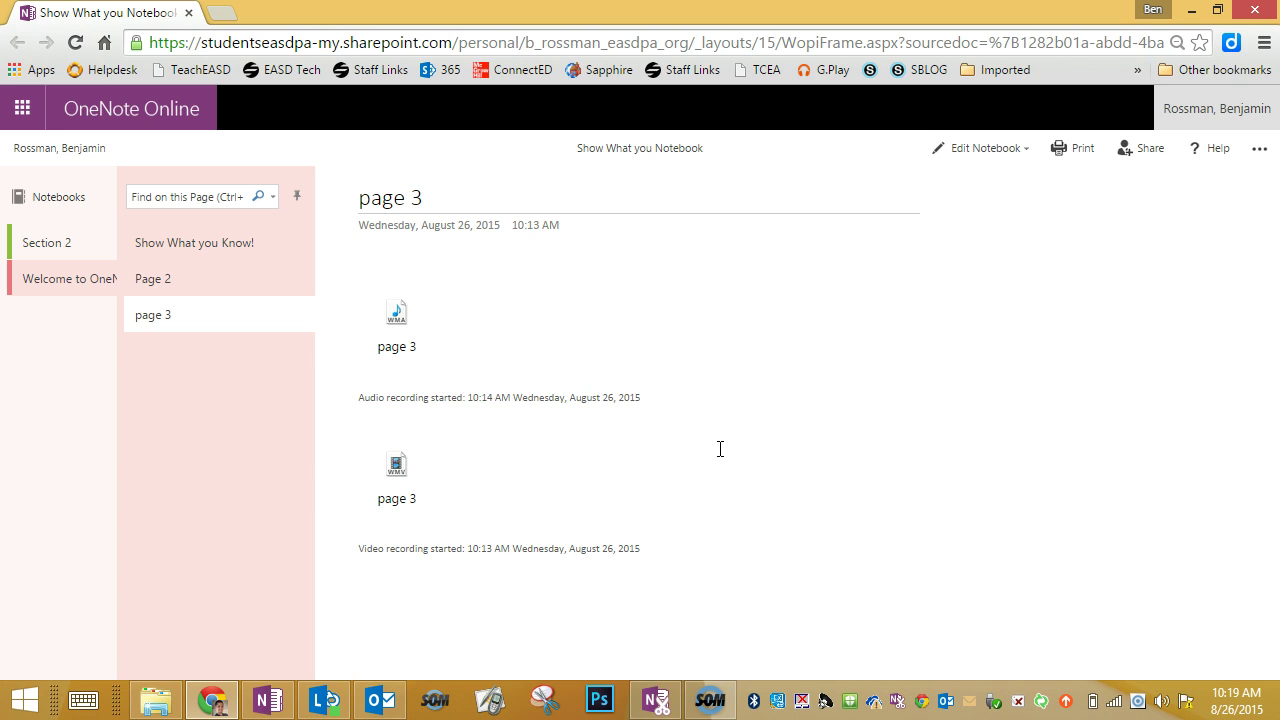
{"action": "left_click", "coordinate": [86, 250]}
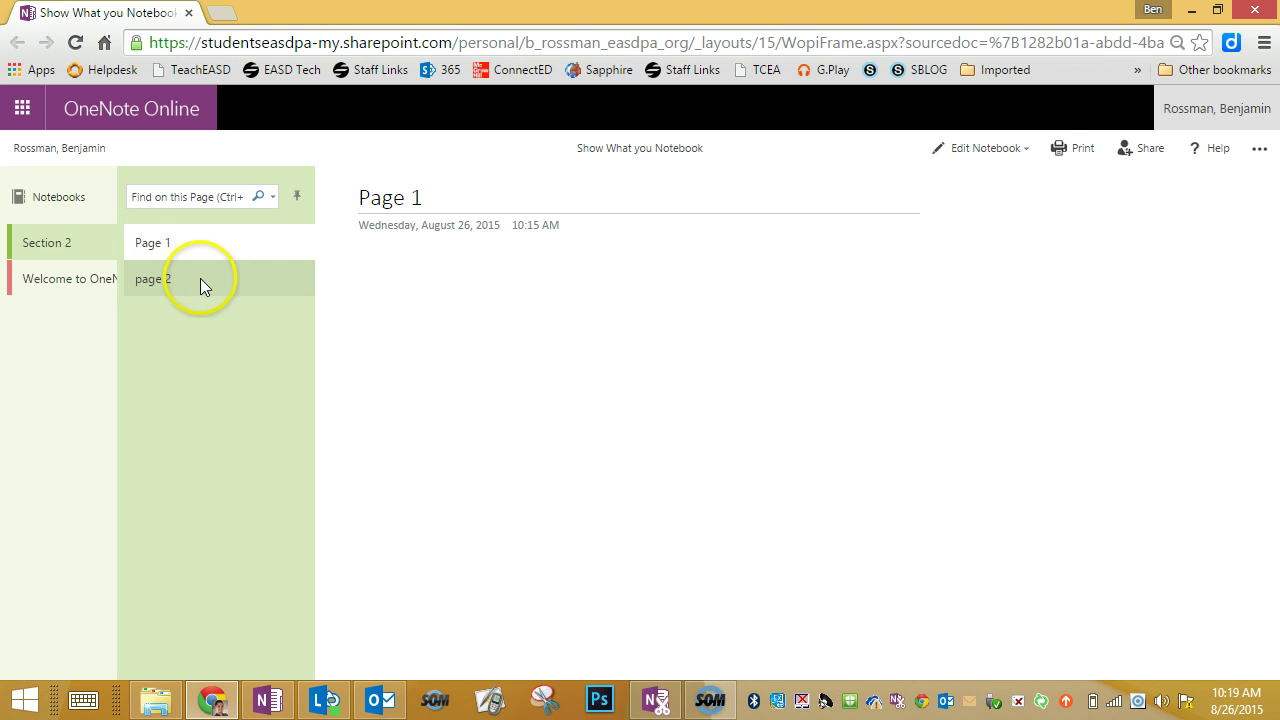
{"action": "left_click", "coordinate": [200, 280]}
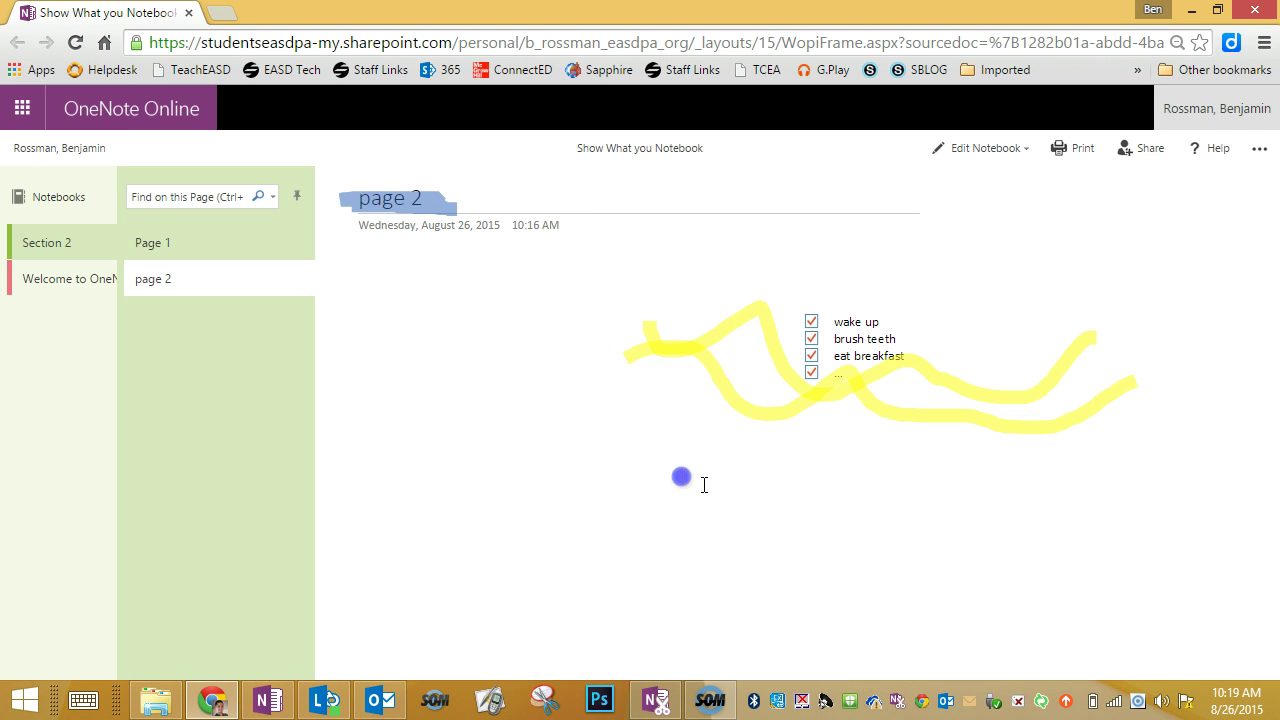
{"action": "left_click", "coordinate": [864, 414]}
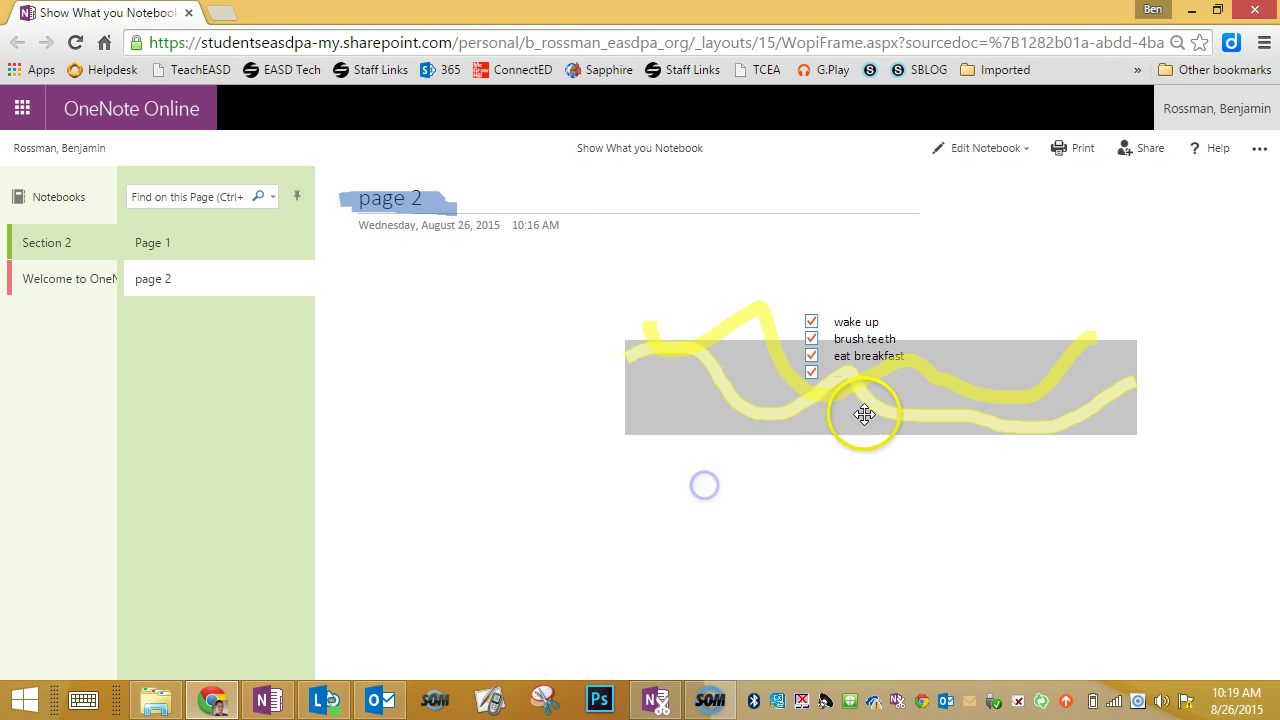
- Review the notebook's editing options and open it for editing in OneNote Online
{"action": "left_click", "coordinate": [990, 152]}
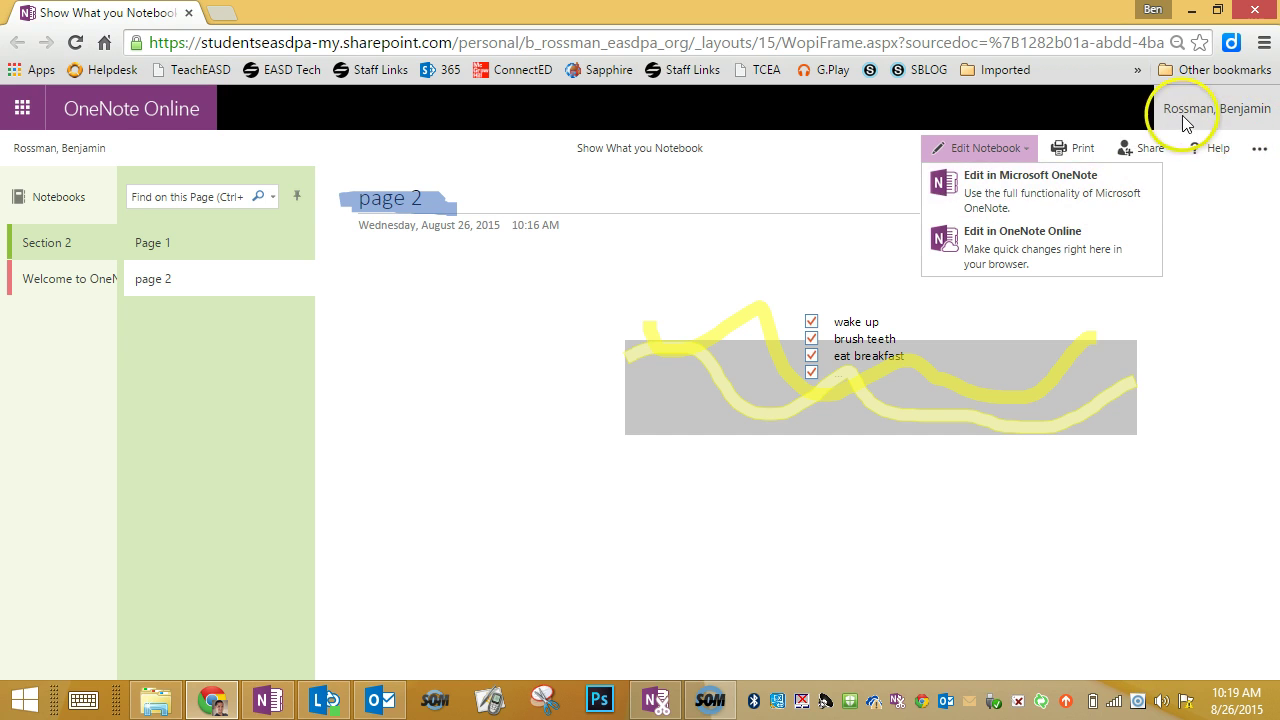
{"action": "left_click", "coordinate": [1037, 187]}
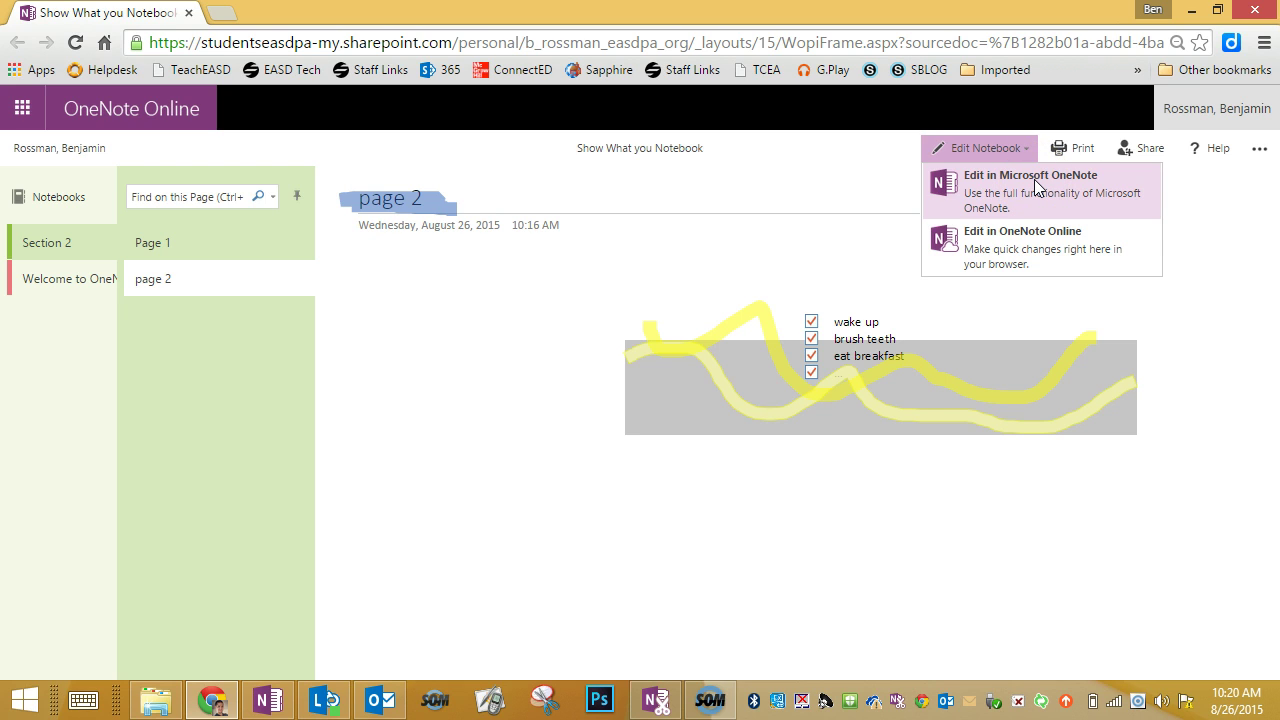
{"action": "left_click", "coordinate": [1043, 250]}
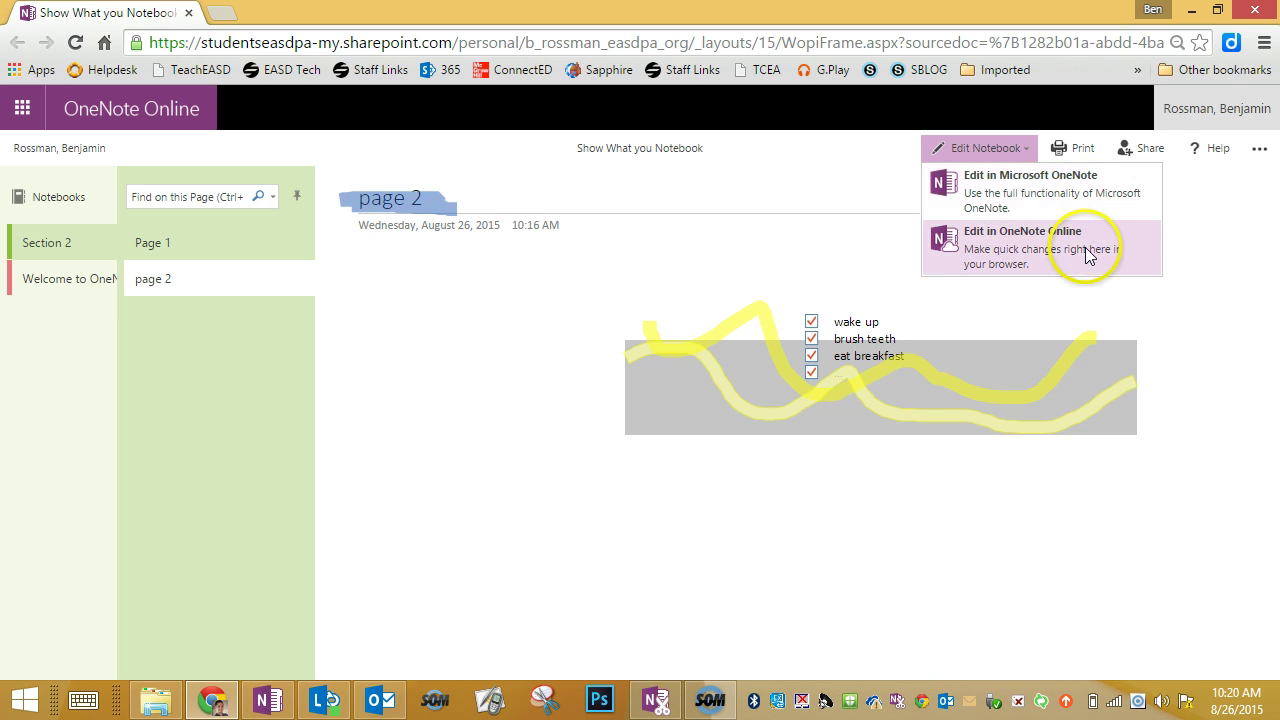
{"action": "left_click", "coordinate": [1033, 253]}
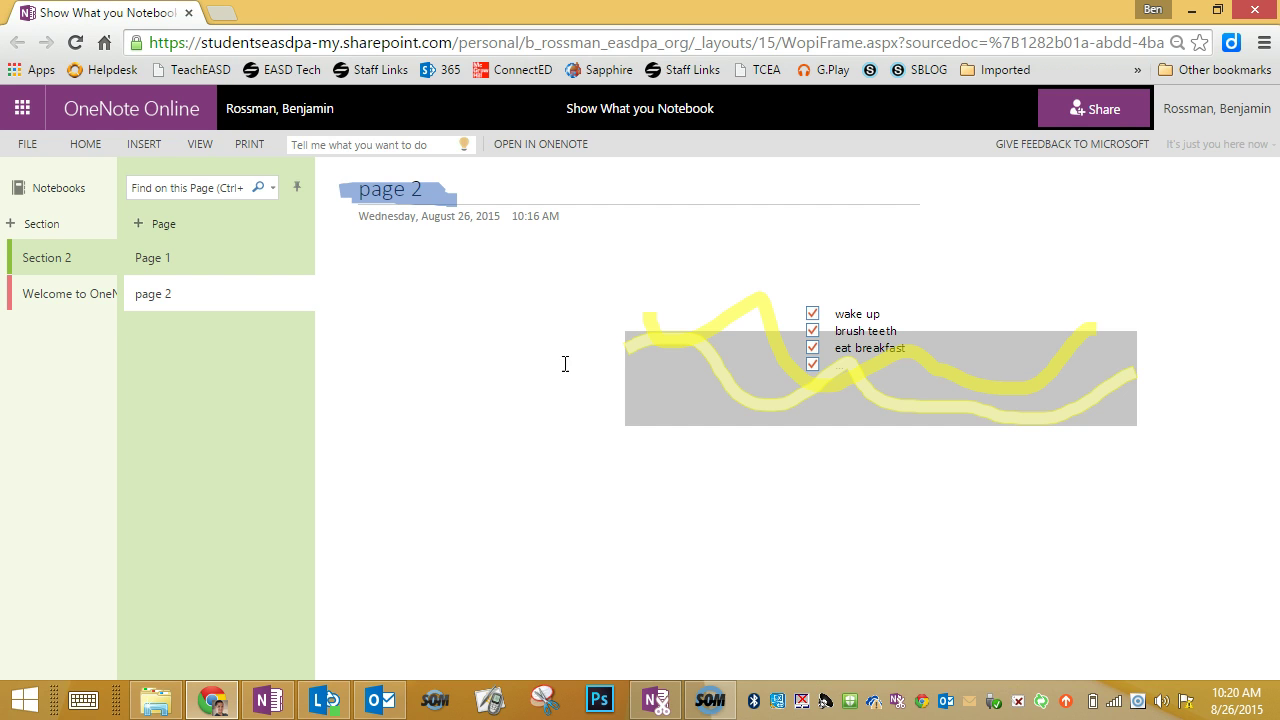
- On page 2, move the checklist below and to the left of the yellow strokes, and nudge the blue highlight over the title
{"action": "left_click", "coordinate": [138, 290]}
{"action": "left_click_drag", "start_coordinate": [817, 296], "coordinate": [546, 431]}
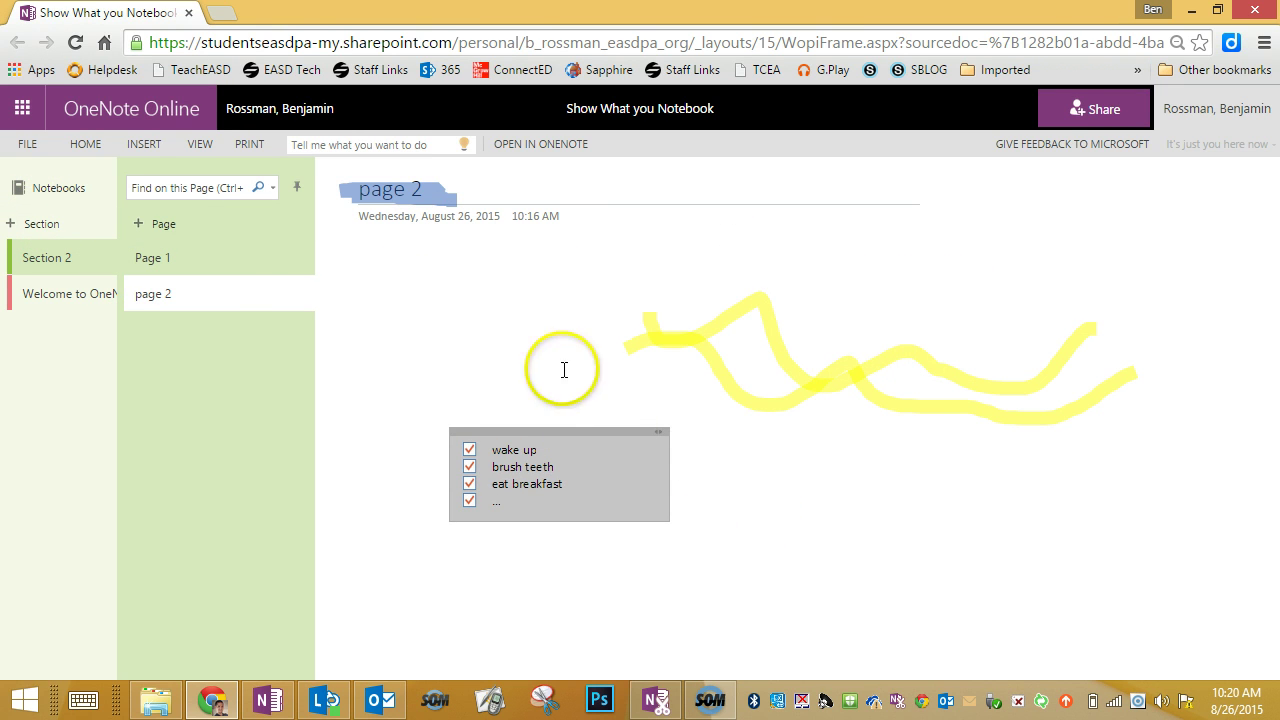
{"action": "left_click", "coordinate": [329, 197]}
{"action": "left_click", "coordinate": [420, 195]}
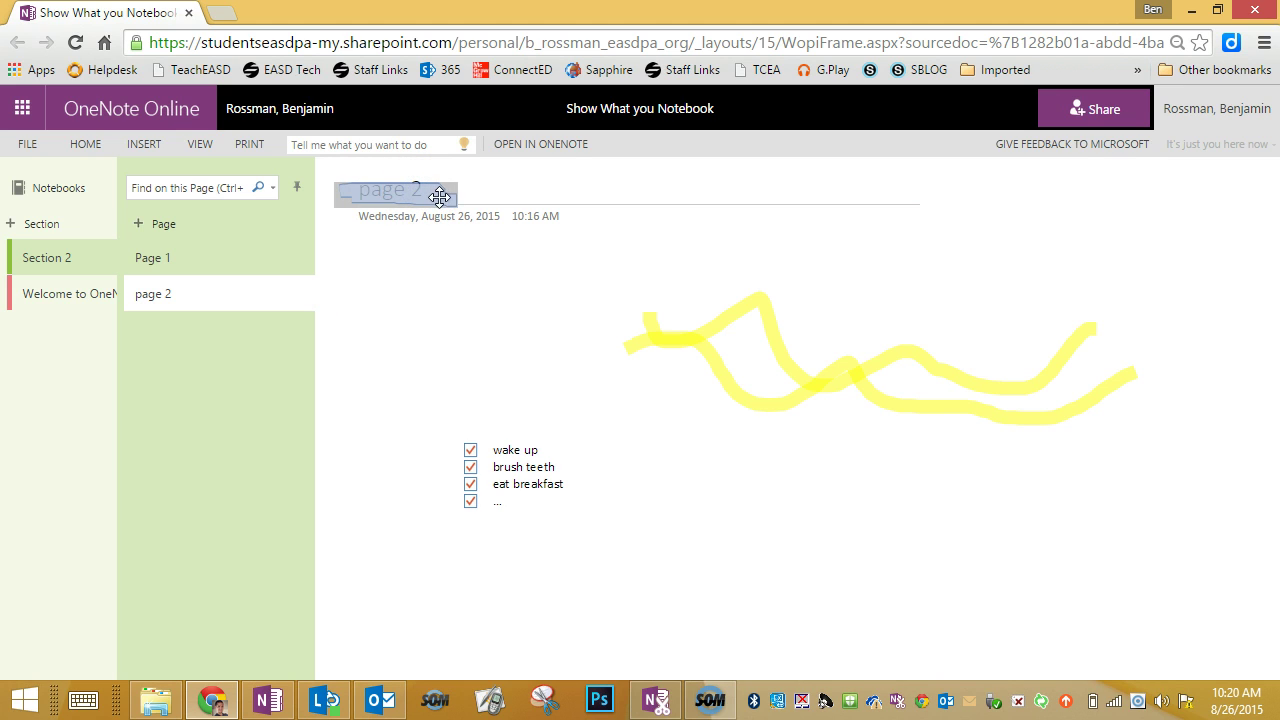
{"action": "mouse_move", "coordinate": [440, 196]}
{"action": "left_mouse_down"}
{"action": "mouse_move", "coordinate": [486, 277]}
{"action": "mouse_move", "coordinate": [440, 192]}
{"action": "left_mouse_up"}
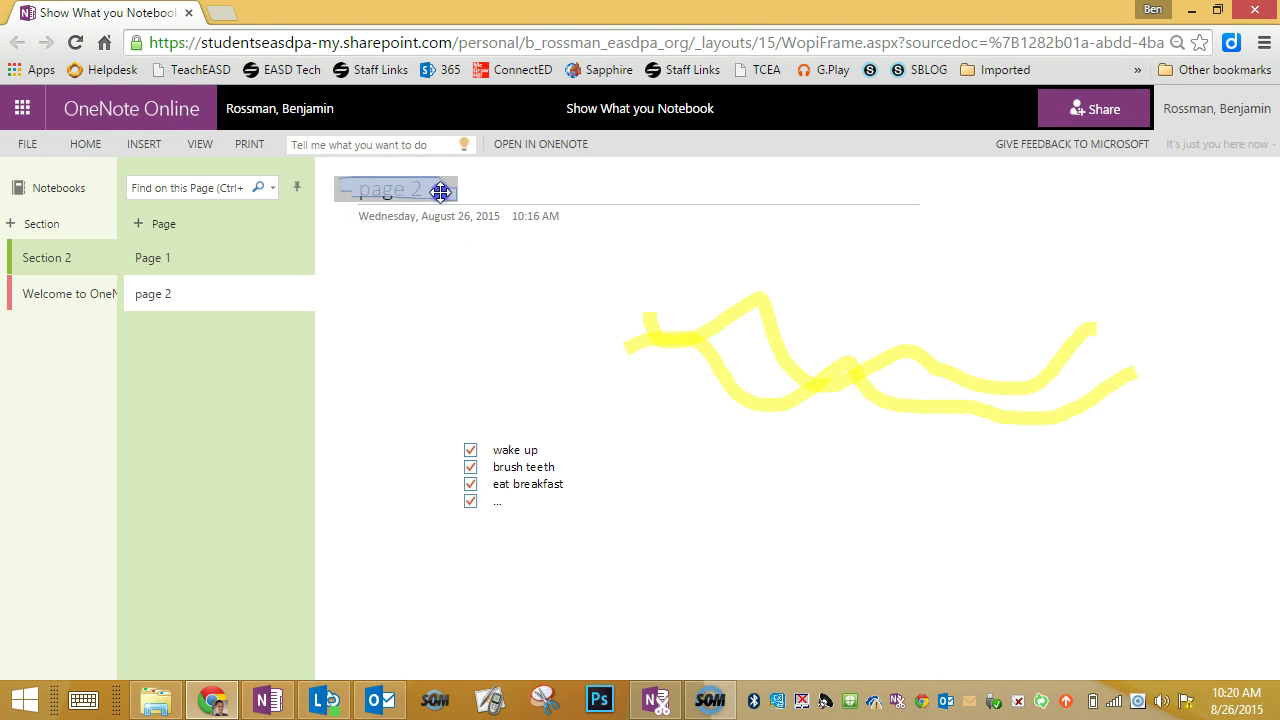
{"action": "left_click", "coordinate": [429, 320]}
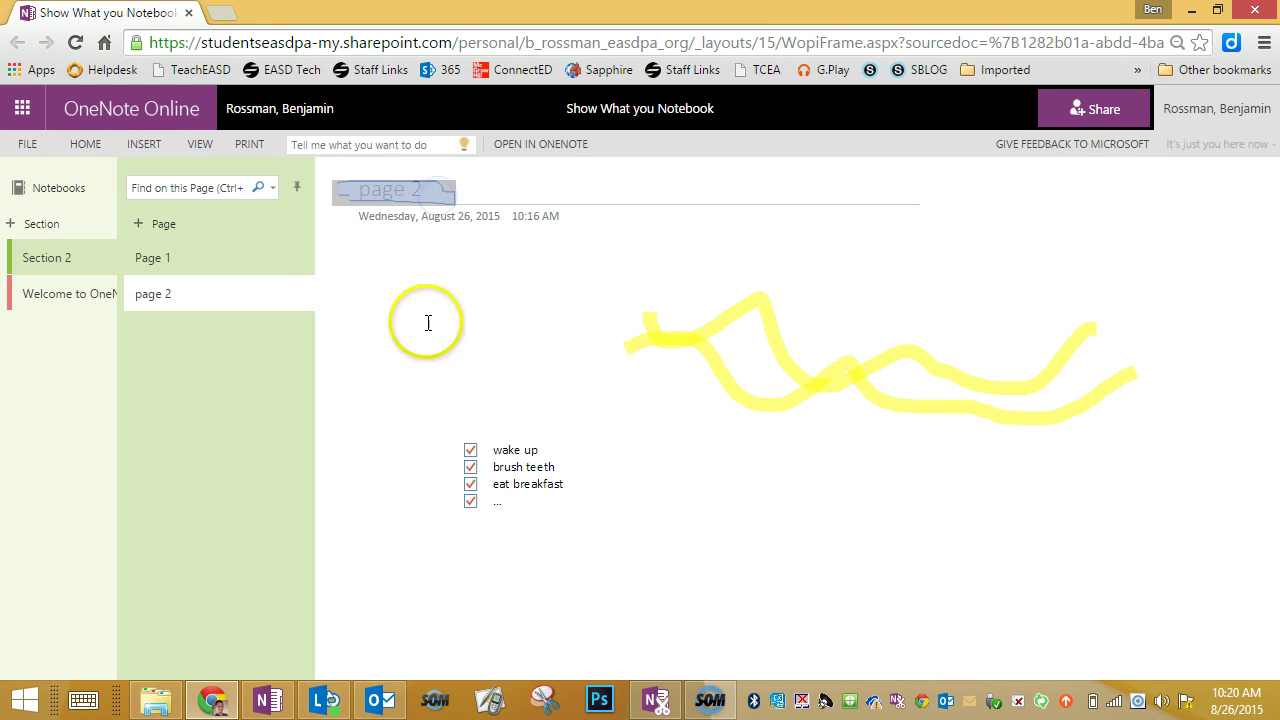
- View Page 1 of Section 2 and return to the "Welcome to OneNote!" section
{"action": "left_click", "coordinate": [174, 261]}
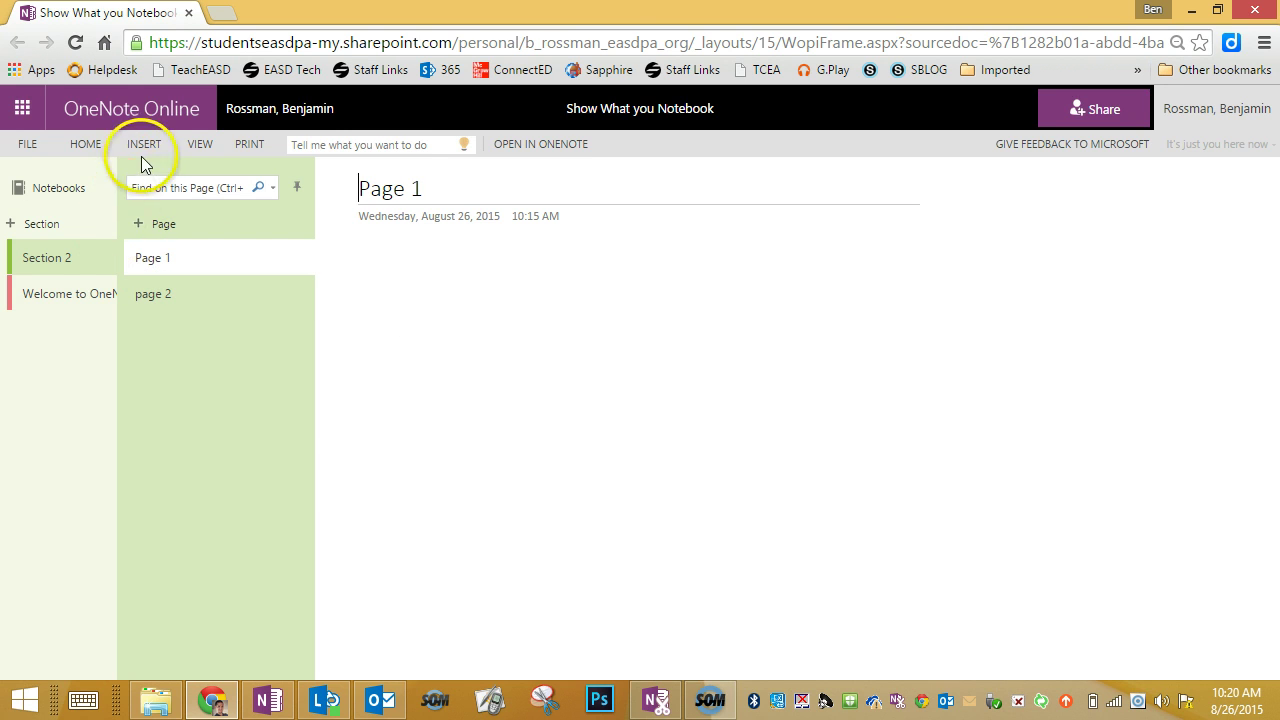
{"action": "left_click", "coordinate": [50, 294]}
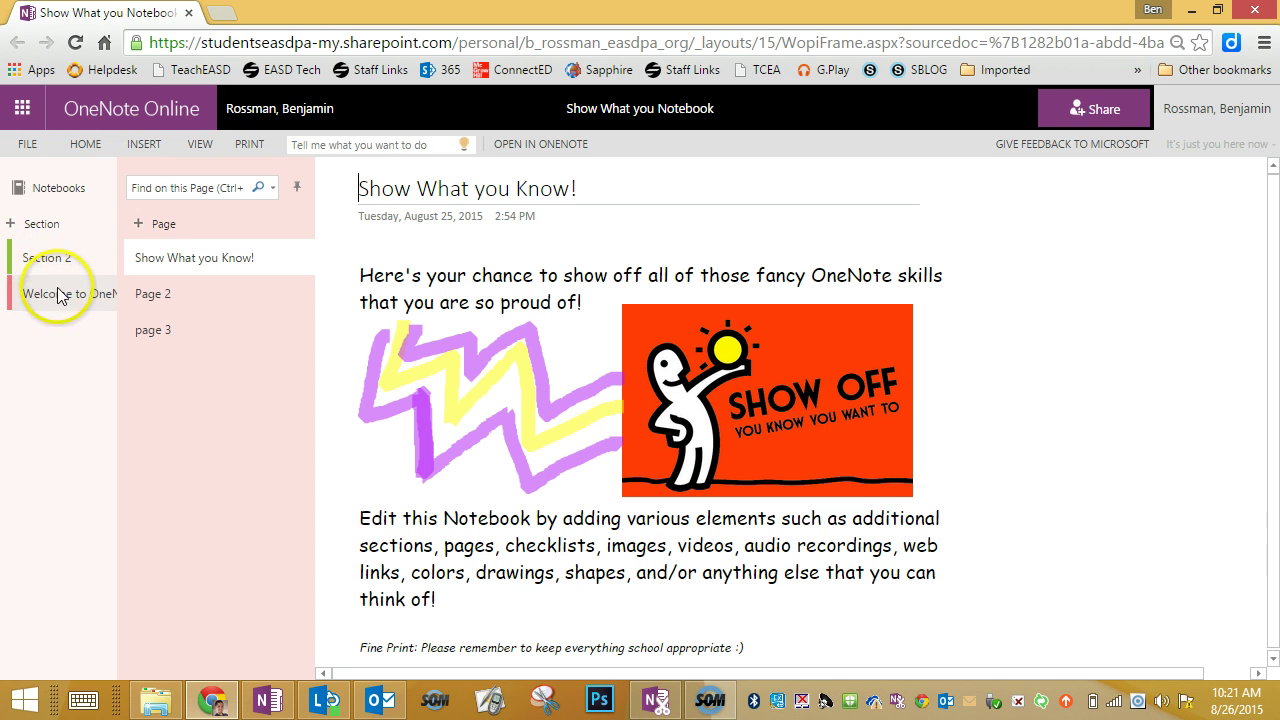
- Look through Page 2 and page 3 of the "Welcome to OneNote!" section, and return to Section 2
{"action": "left_click", "coordinate": [47, 262]}
{"action": "left_click", "coordinate": [50, 297]}
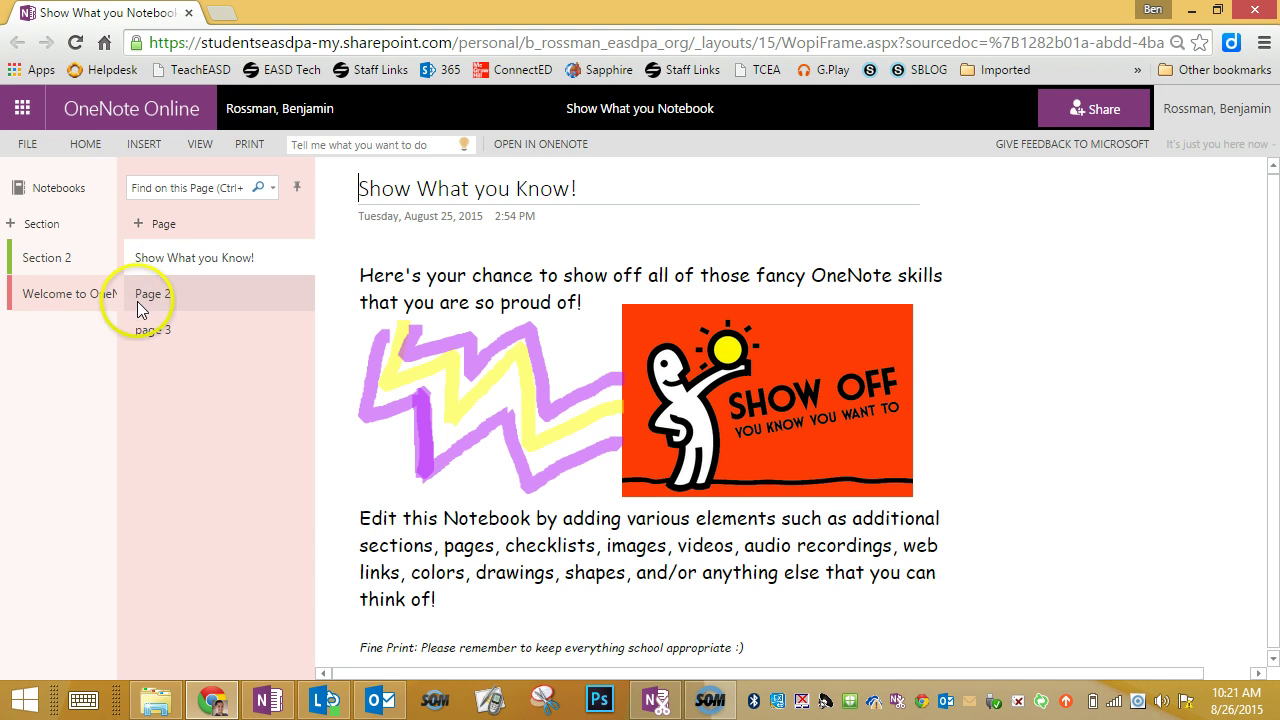
{"action": "left_click", "coordinate": [179, 299]}
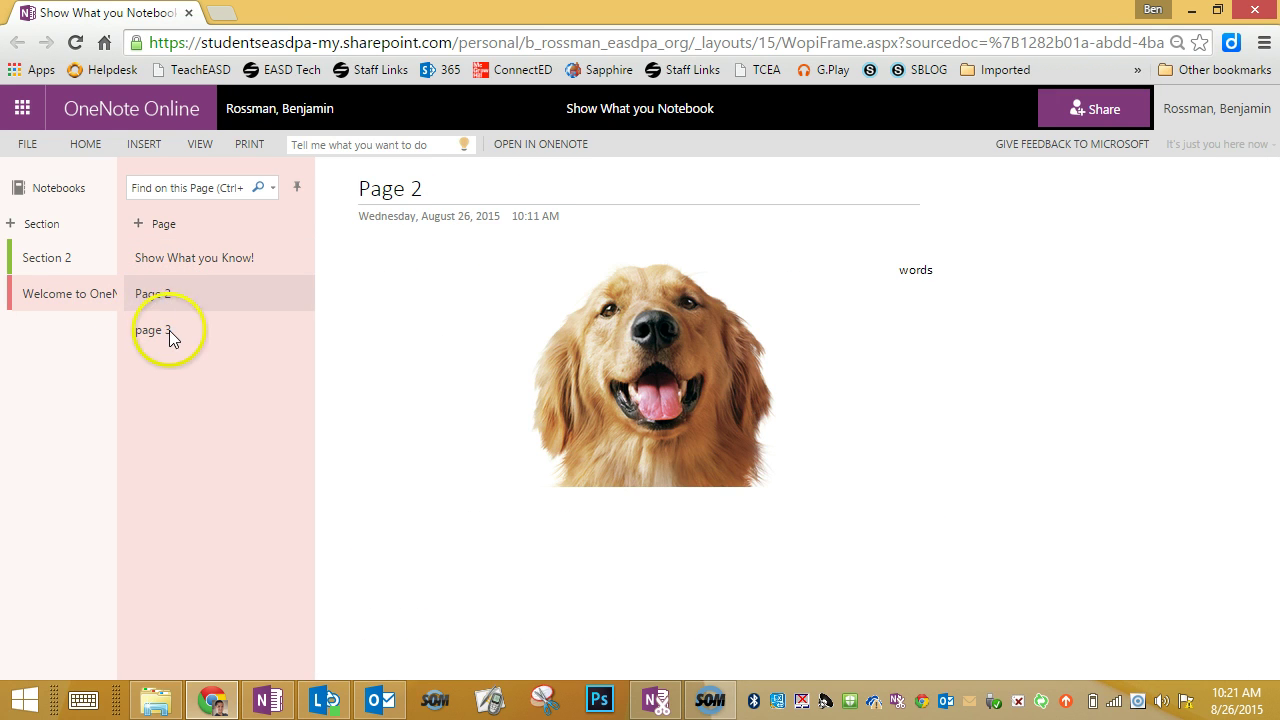
{"action": "left_click", "coordinate": [169, 330]}
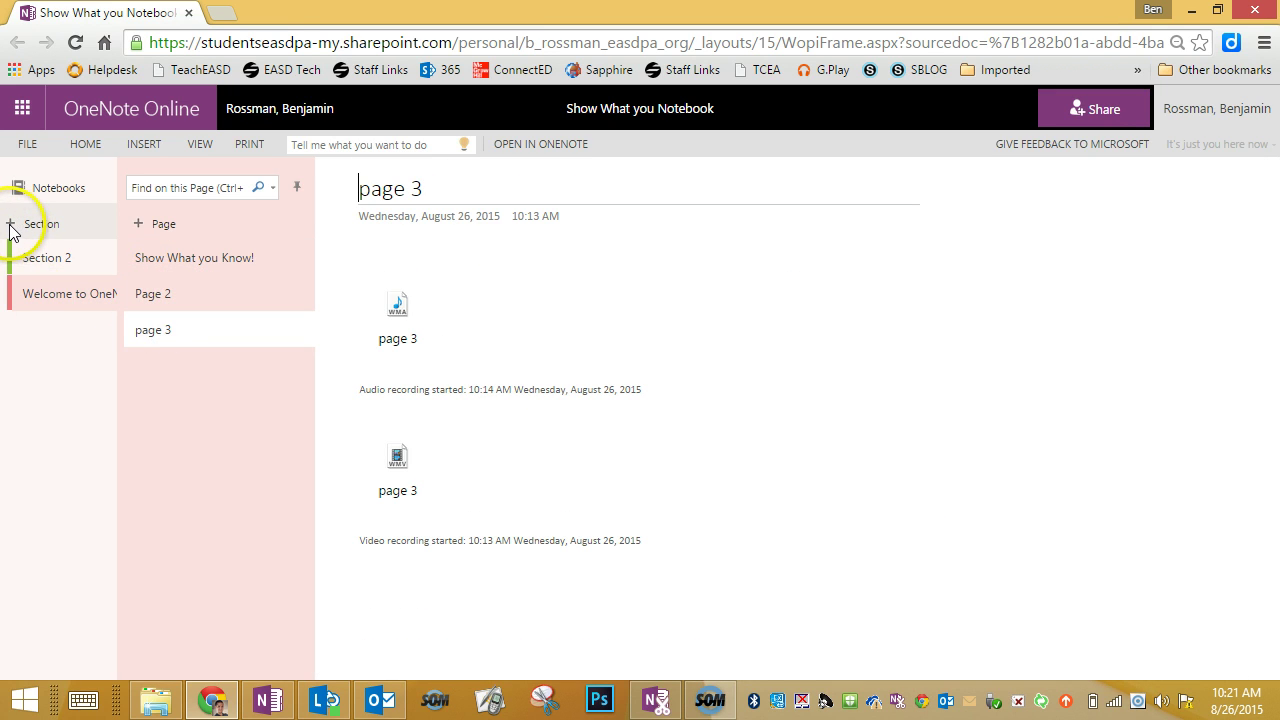
{"action": "left_click", "coordinate": [143, 224]}
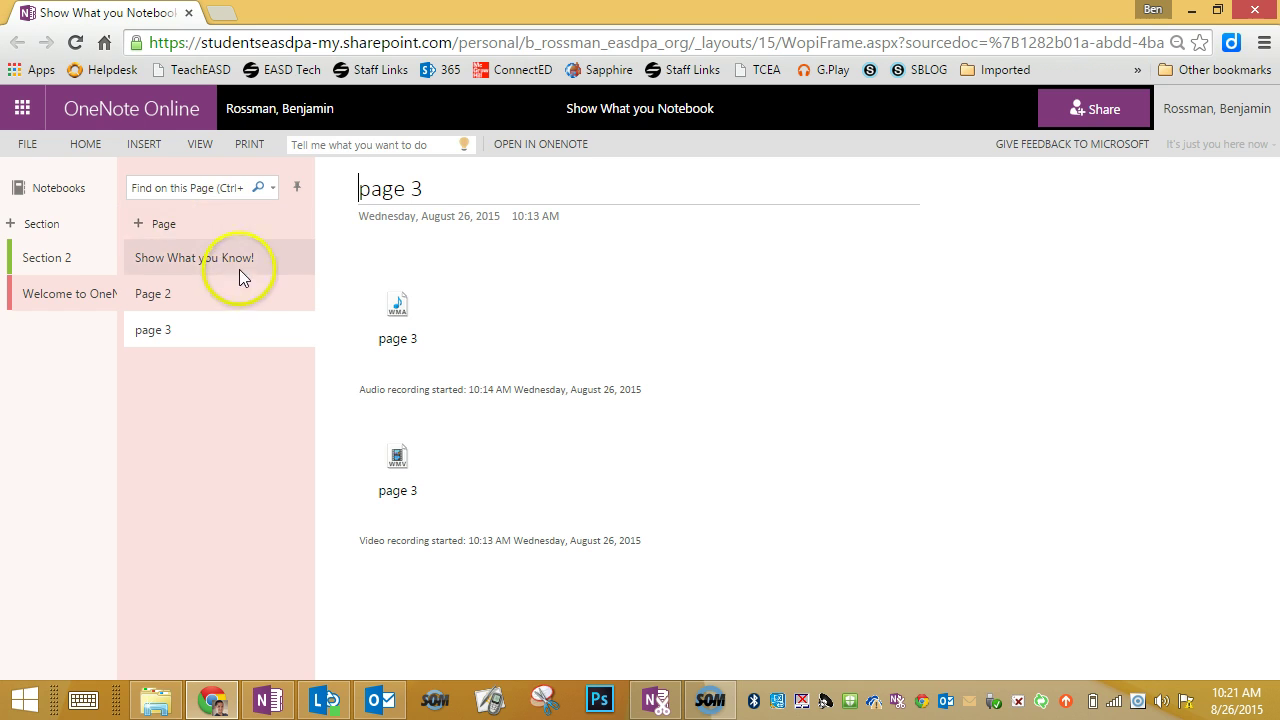
{"action": "left_click", "coordinate": [57, 262]}
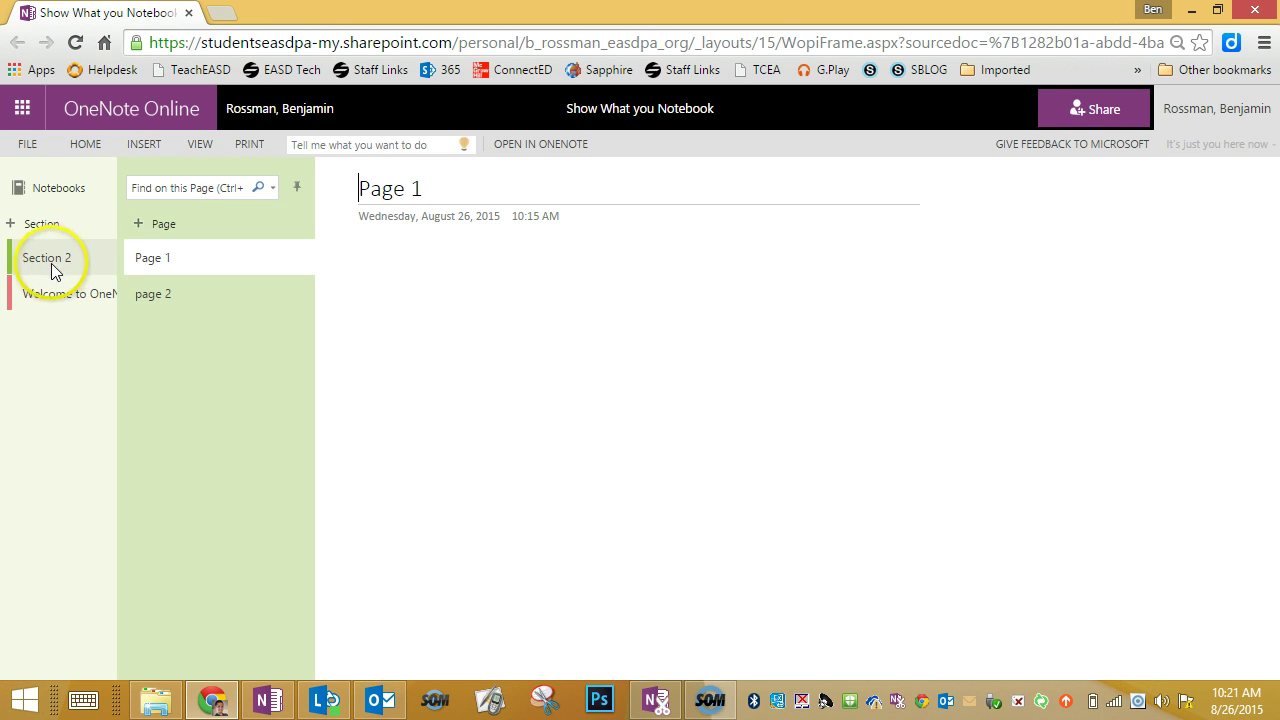
- Add a section named "Brand new section" to the notebook and set its section color to Tan
{"action": "left_click", "coordinate": [10, 223]}
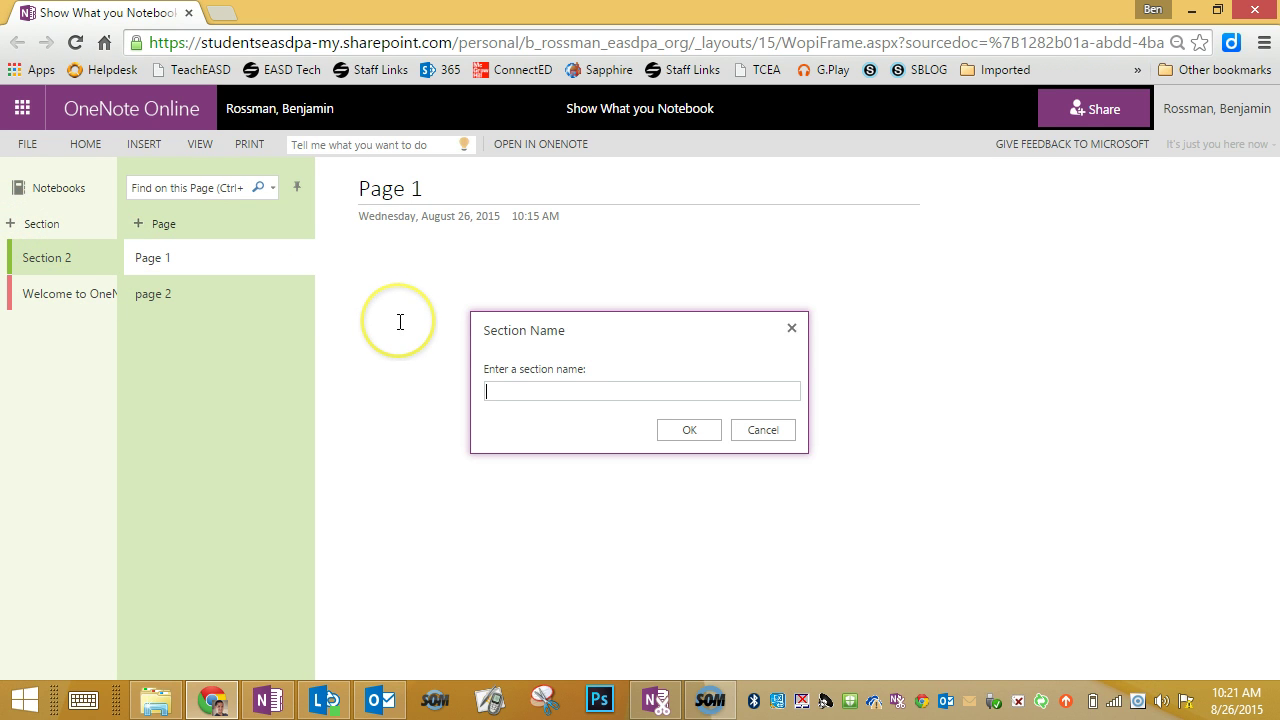
{"action": "type", "text": "Brand new section"}
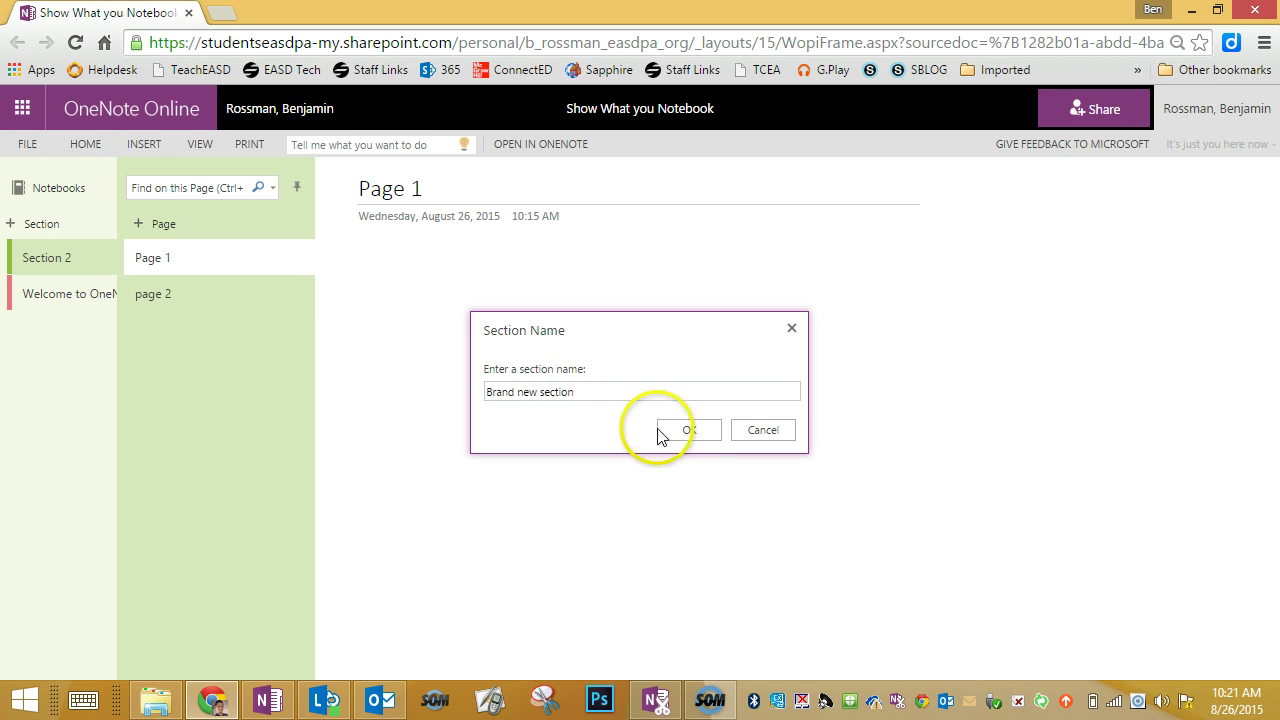
{"action": "left_click", "coordinate": [686, 431]}
{"action": "right_click", "coordinate": [44, 334]}
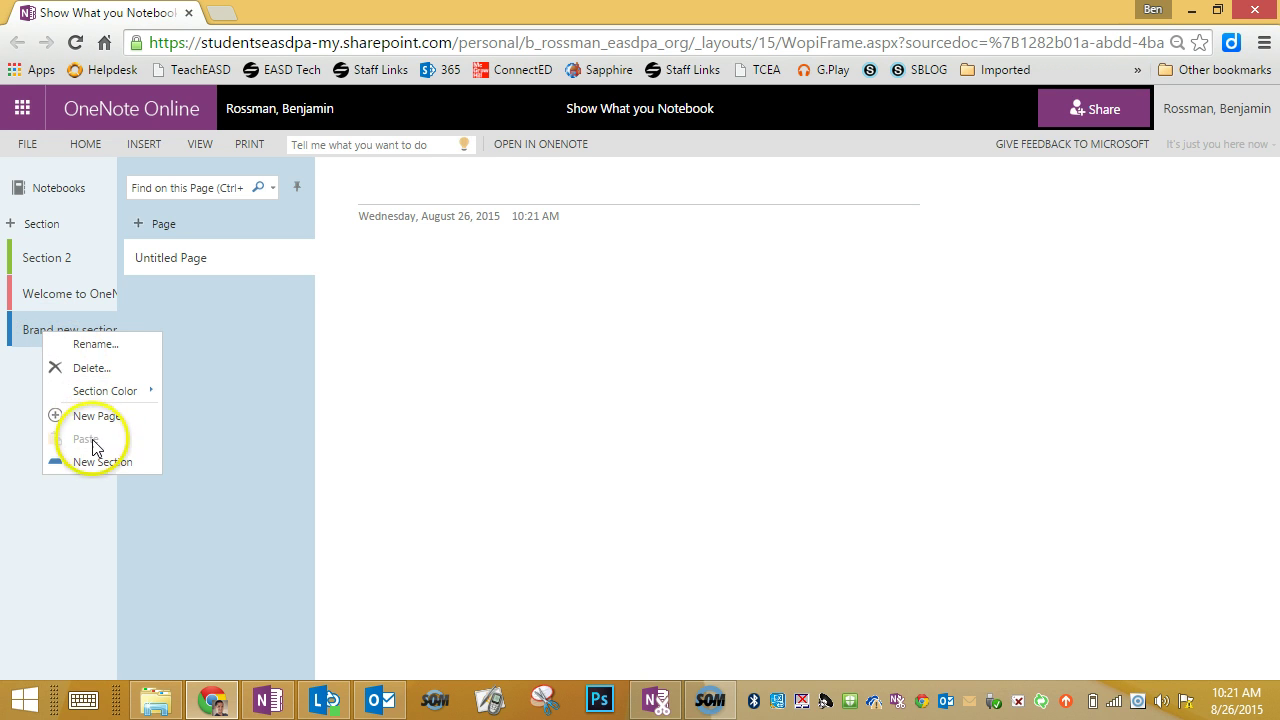
{"action": "mouse_move", "coordinate": [108, 398]}
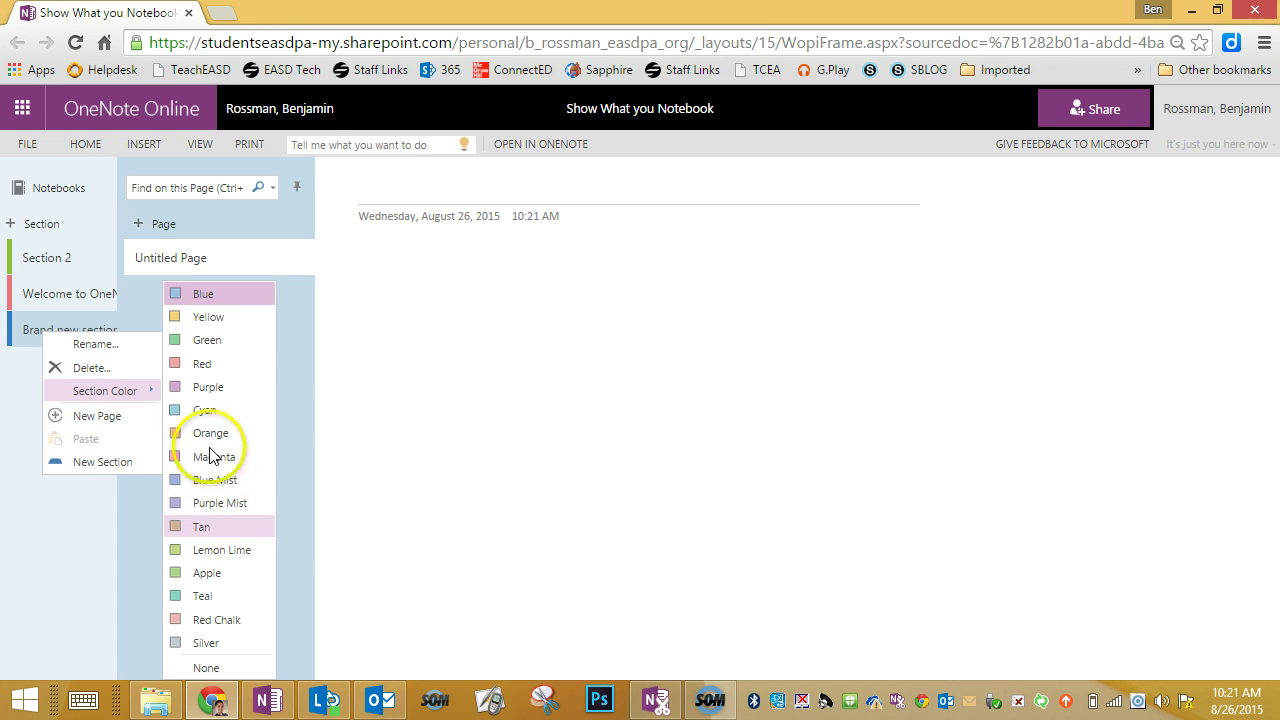
{"action": "left_click", "coordinate": [191, 525]}
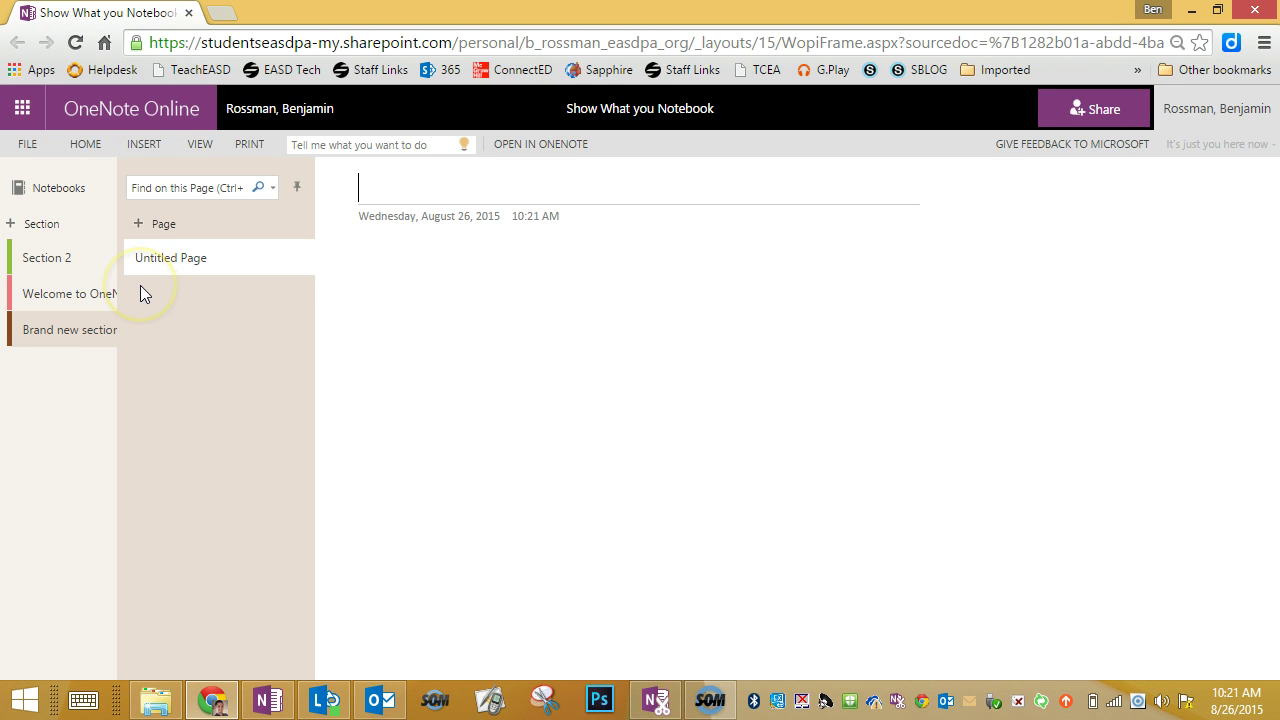
- Minimize the browser and the email message, and switch to desktop OneNote to view the "Show What you Know!" page
{"action": "left_click", "coordinate": [1196, 18]}
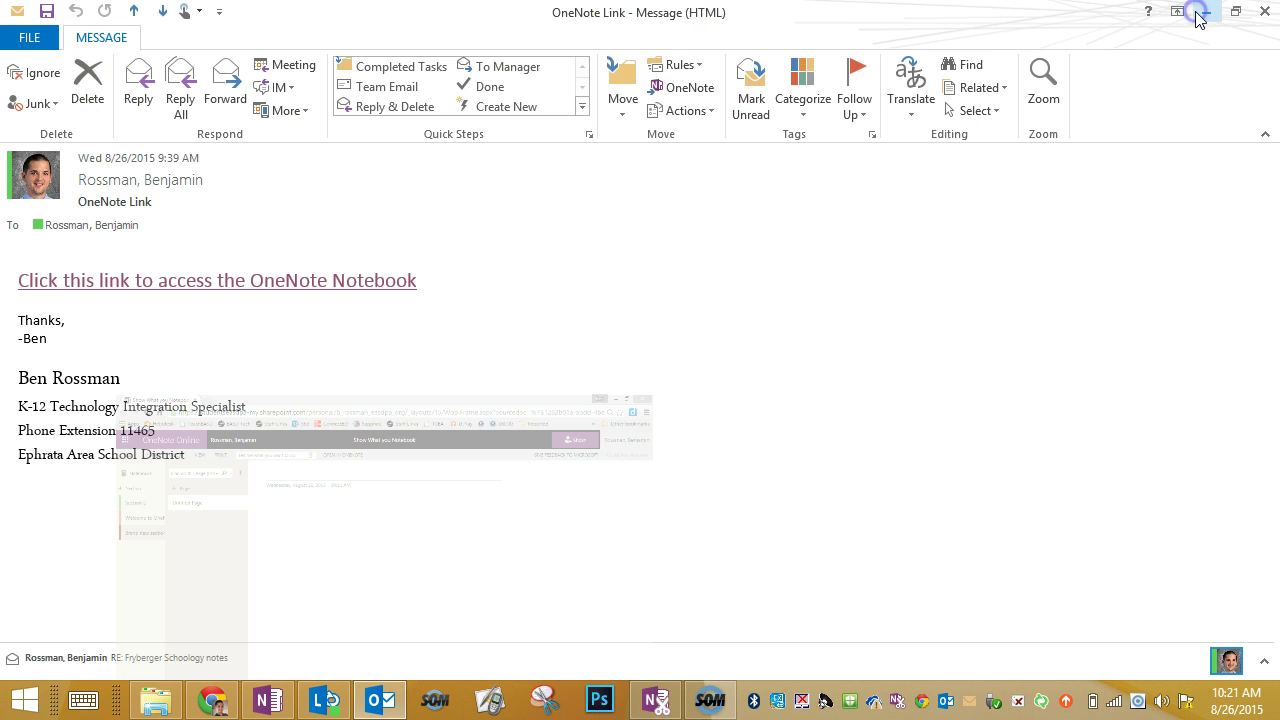
{"action": "left_click", "coordinate": [1208, 14]}
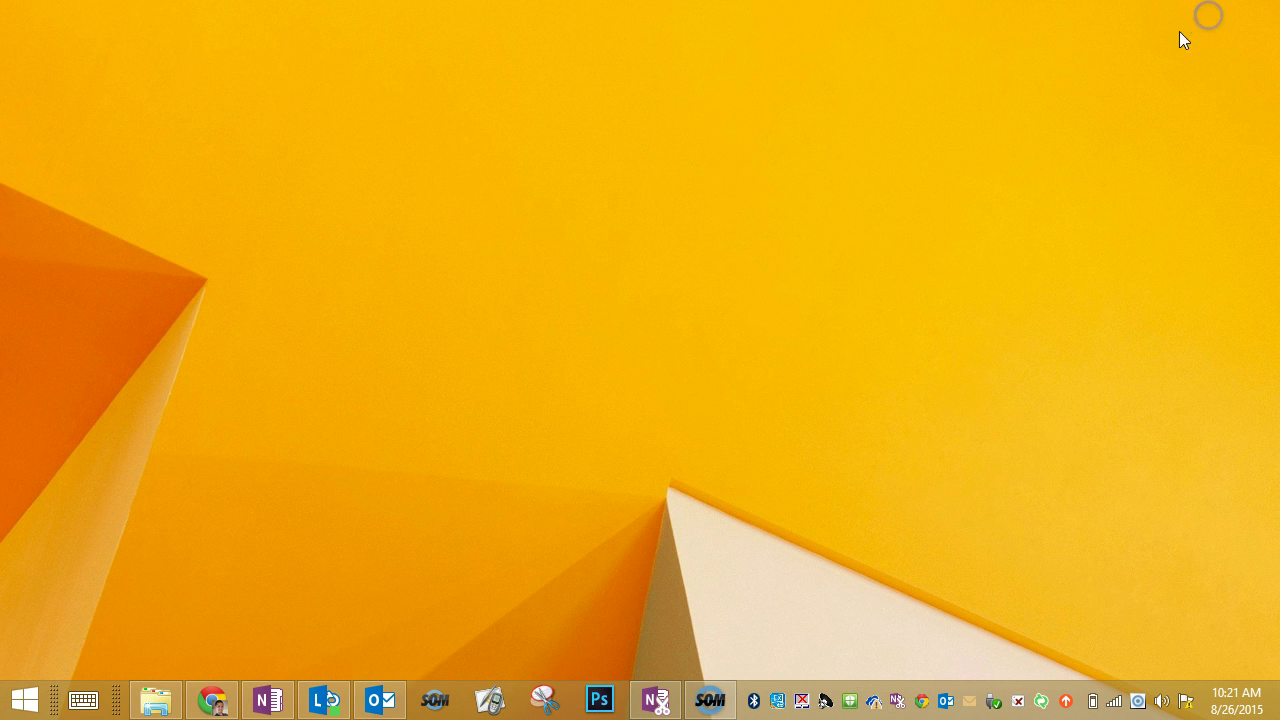
{"action": "left_click", "coordinate": [265, 697]}
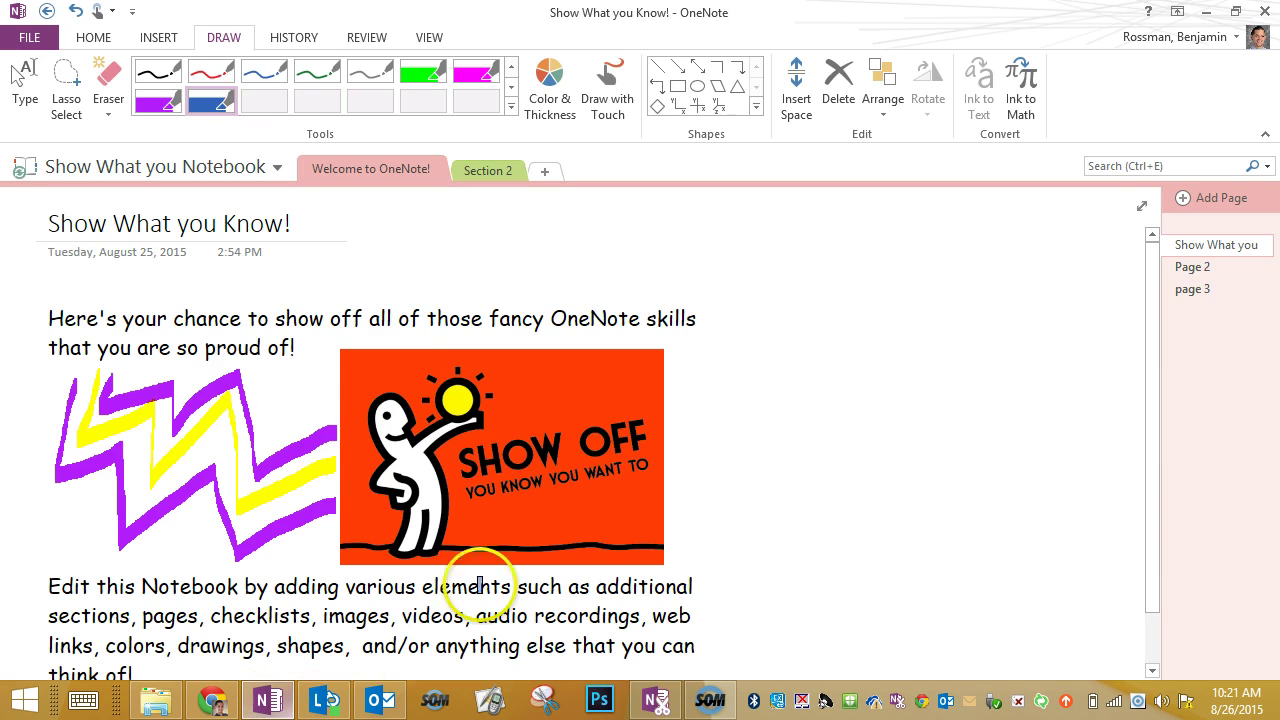
{"action": "left_click", "coordinate": [791, 349]}
{"action": "scroll", "coordinate": [766, 337], "scroll_direction": "down", "scroll_amount": 1}
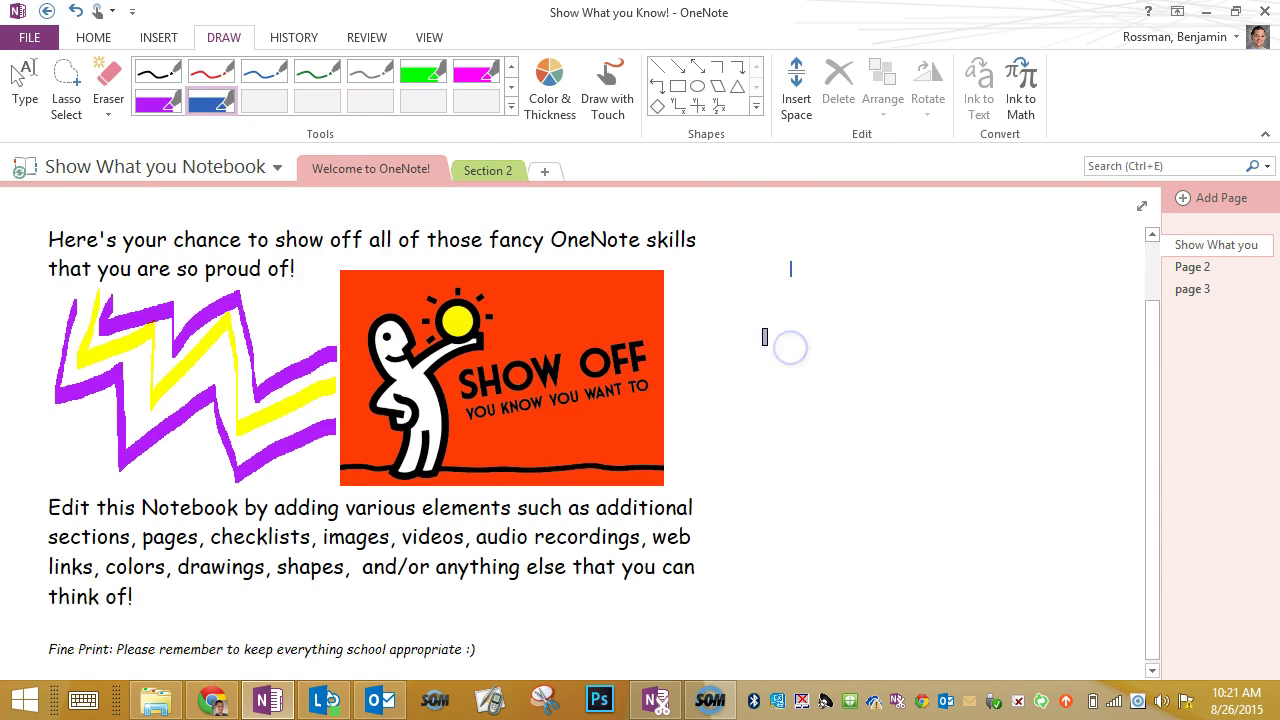